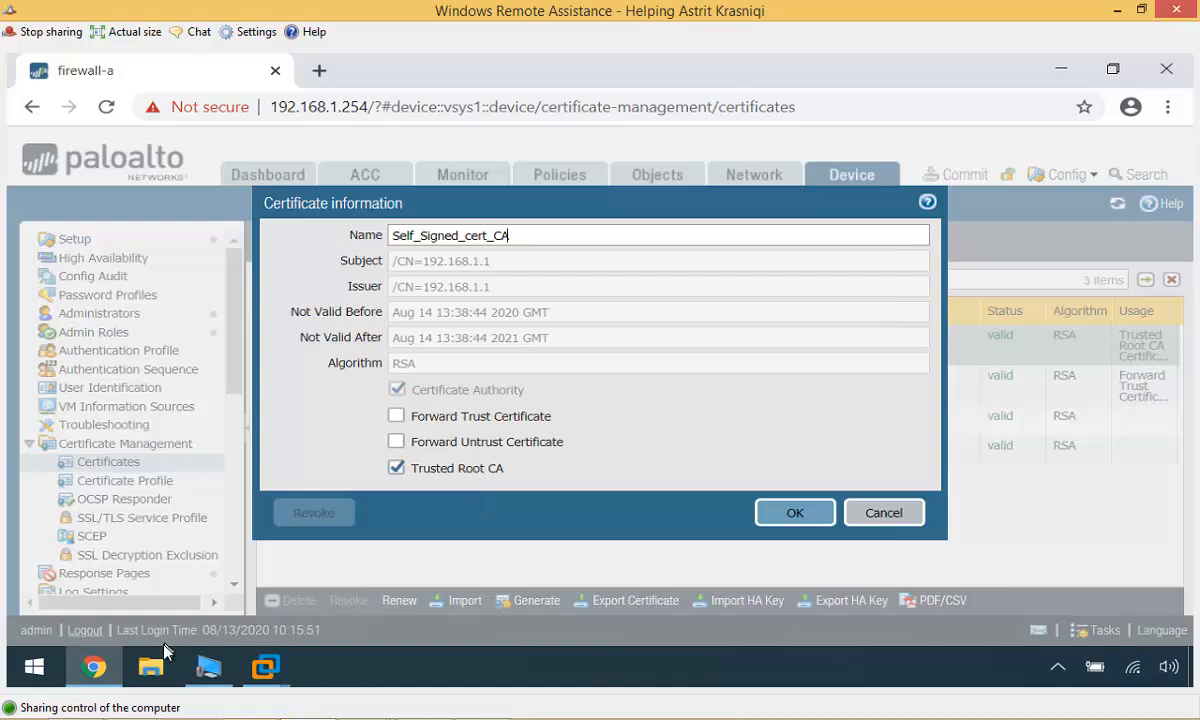
{"action": "mouse_move", "coordinate": [265, 667]}
{"action": "left_click", "coordinate": [118, 553]}
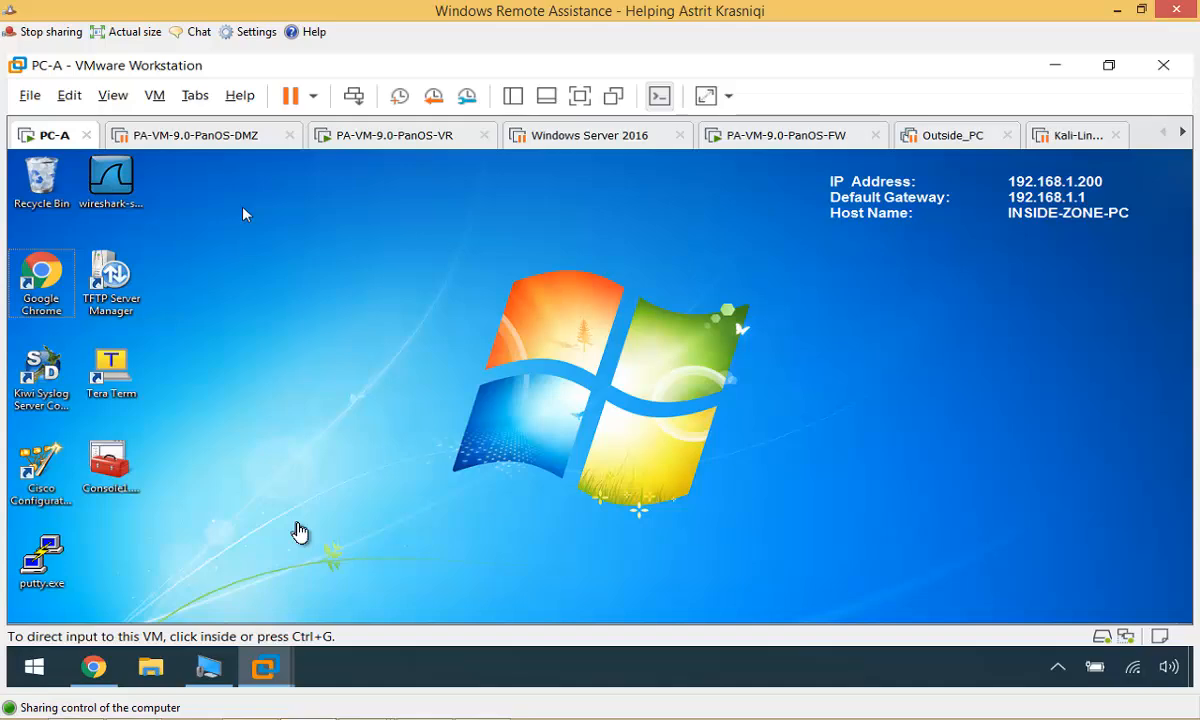
{"action": "left_click", "coordinate": [108, 680]}
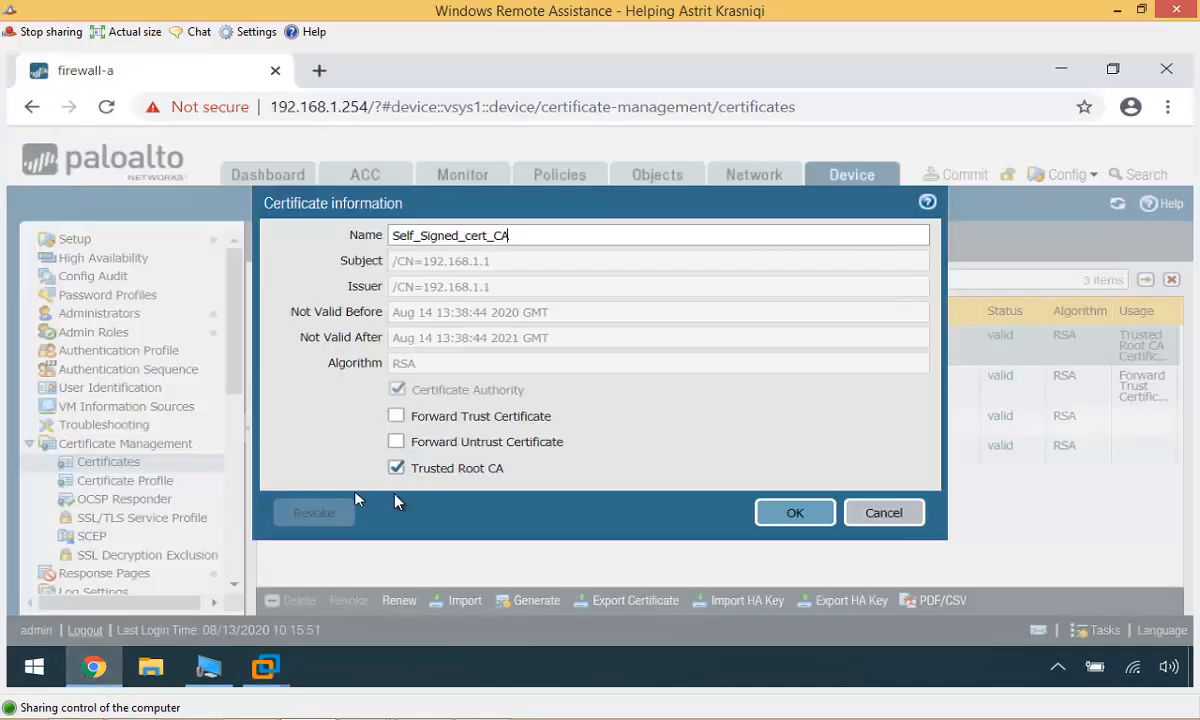
Dismiss the certificate details and export Self_Signed_cert_CA as a Base64 Encoded Certificate (PEM) without its private key
{"action": "left_click", "coordinate": [861, 516]}
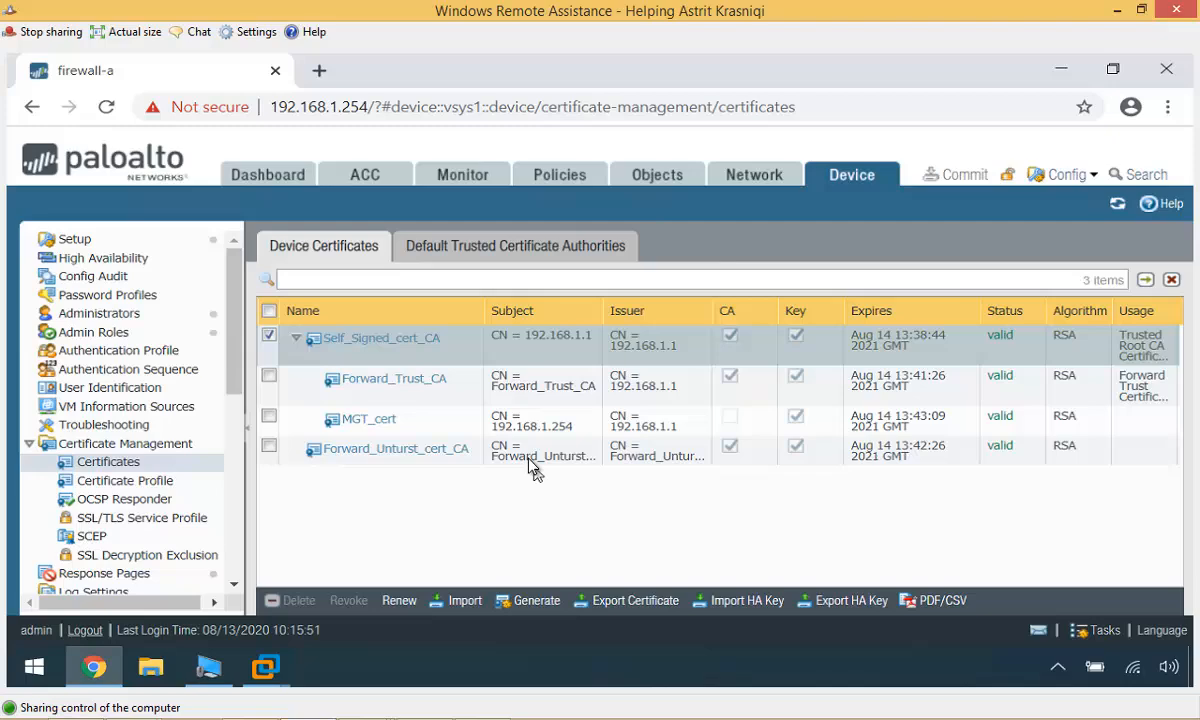
{"action": "left_click", "coordinate": [620, 605]}
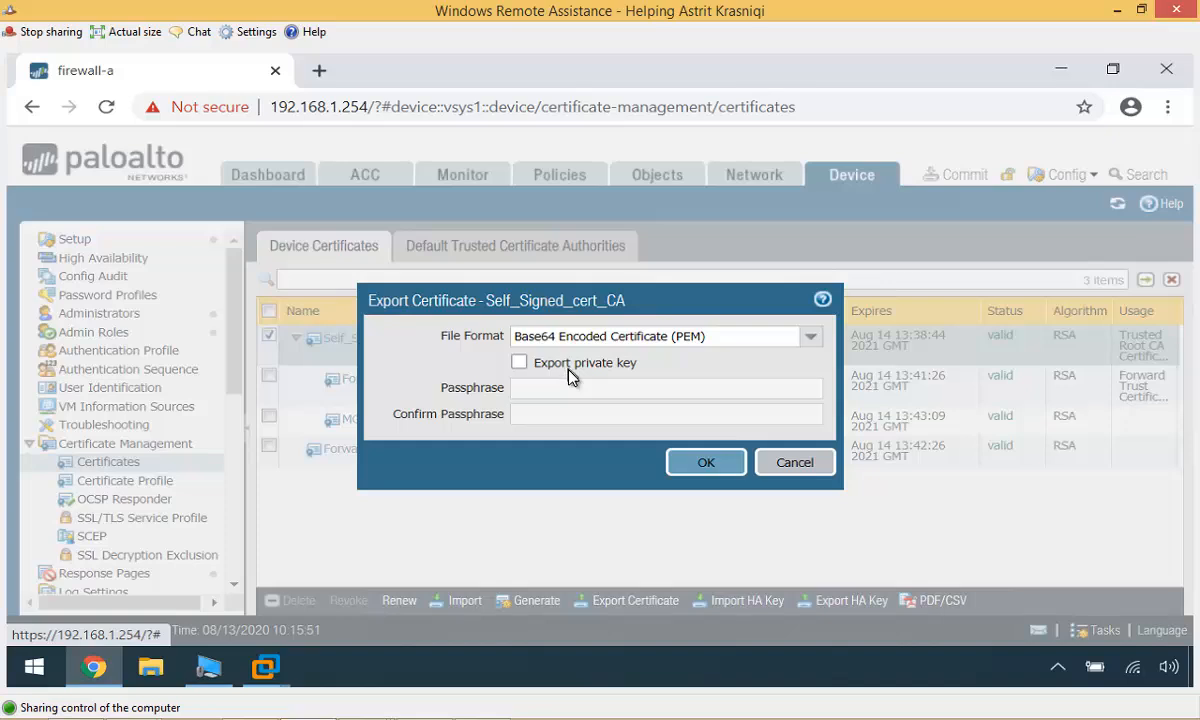
{"action": "left_click", "coordinate": [705, 464]}
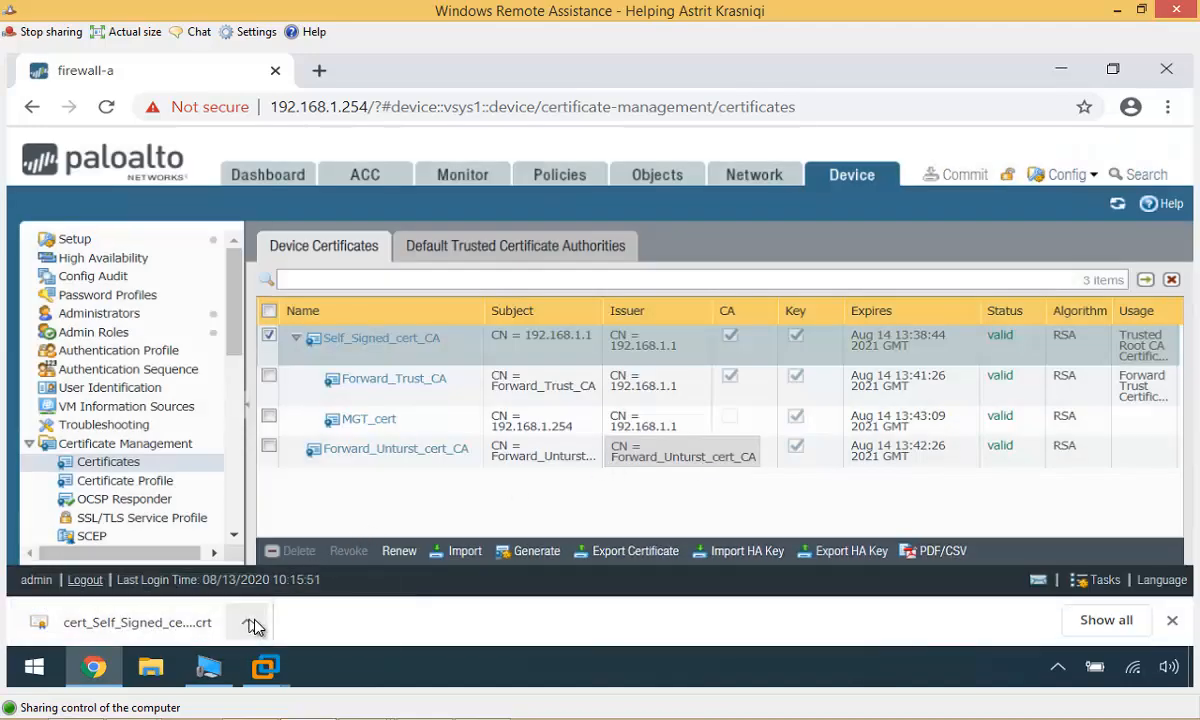
Switch to the PC-A virtual machine in VMware Workstation and open the Downloads folder within the .host Shared Folders
{"action": "left_click", "coordinate": [262, 667]}
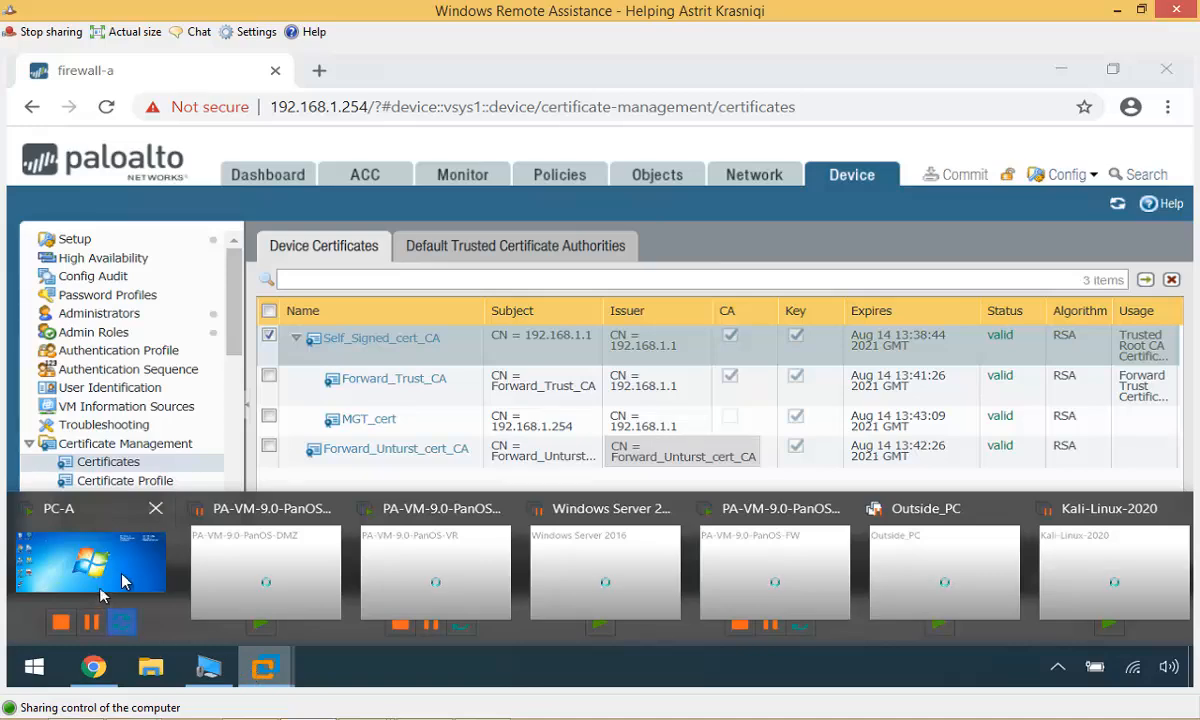
{"action": "left_click", "coordinate": [122, 582]}
{"action": "left_click", "coordinate": [245, 214]}
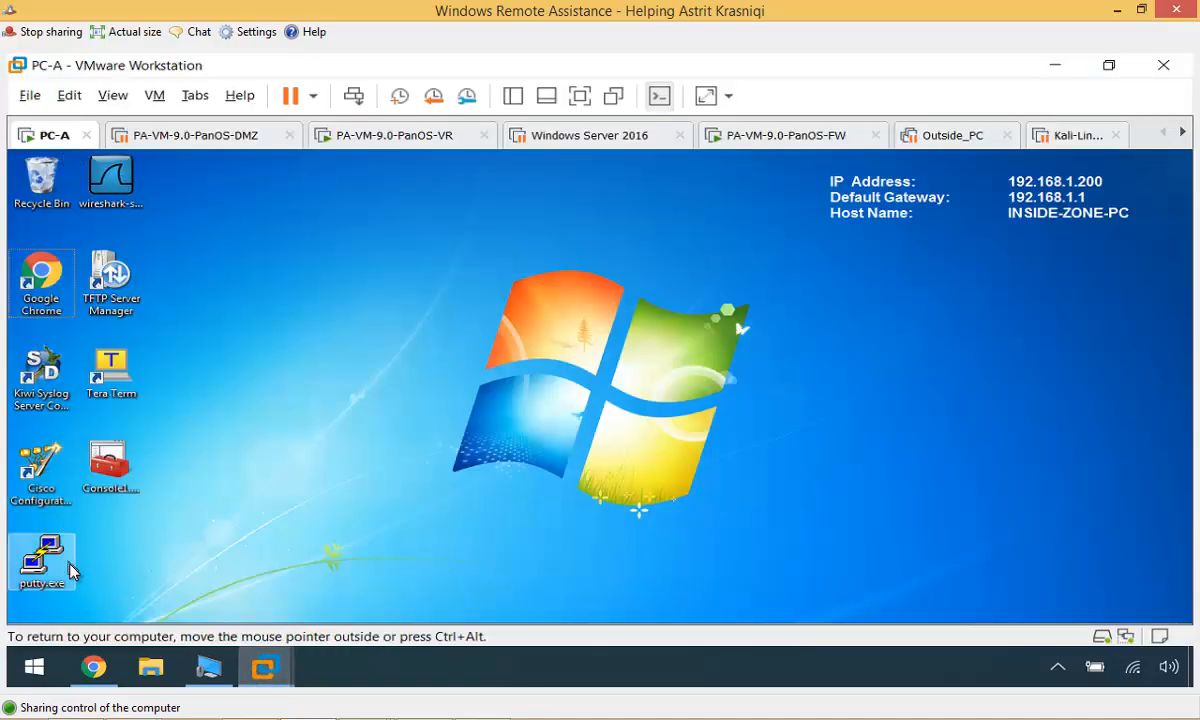
{"action": "mouse_move", "coordinate": [76, 620]}
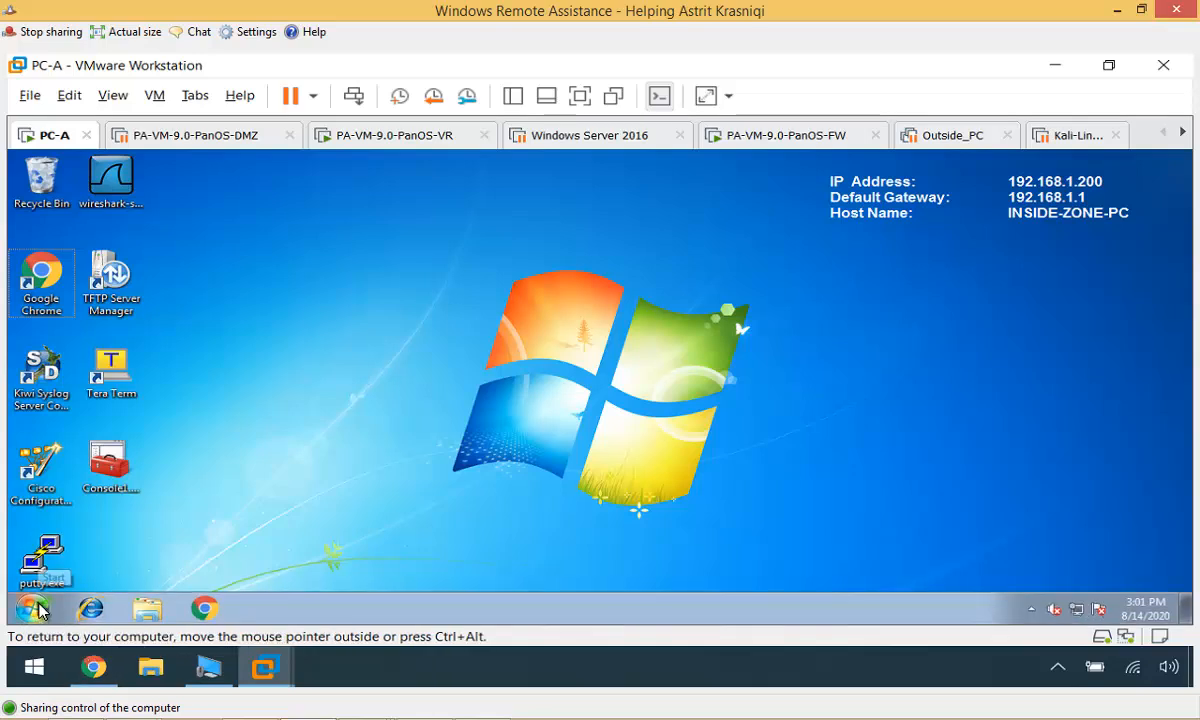
{"action": "left_click", "coordinate": [147, 608]}
{"action": "left_click", "coordinate": [350, 470]}
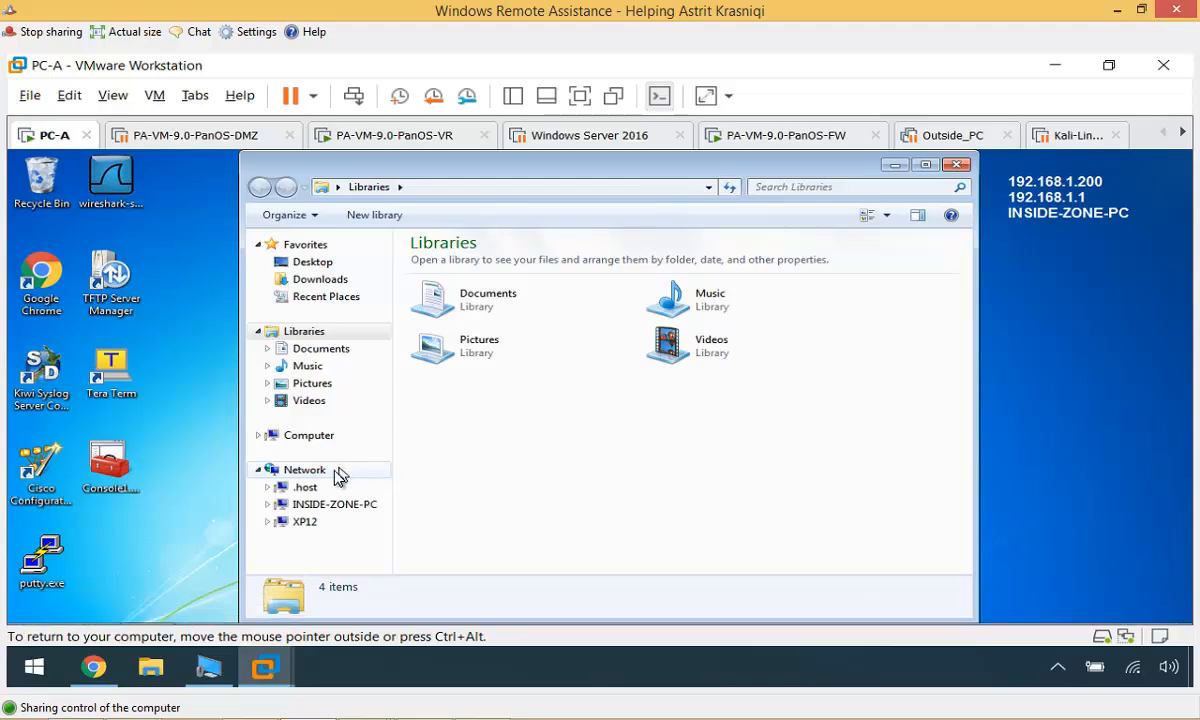
{"action": "left_click", "coordinate": [306, 490]}
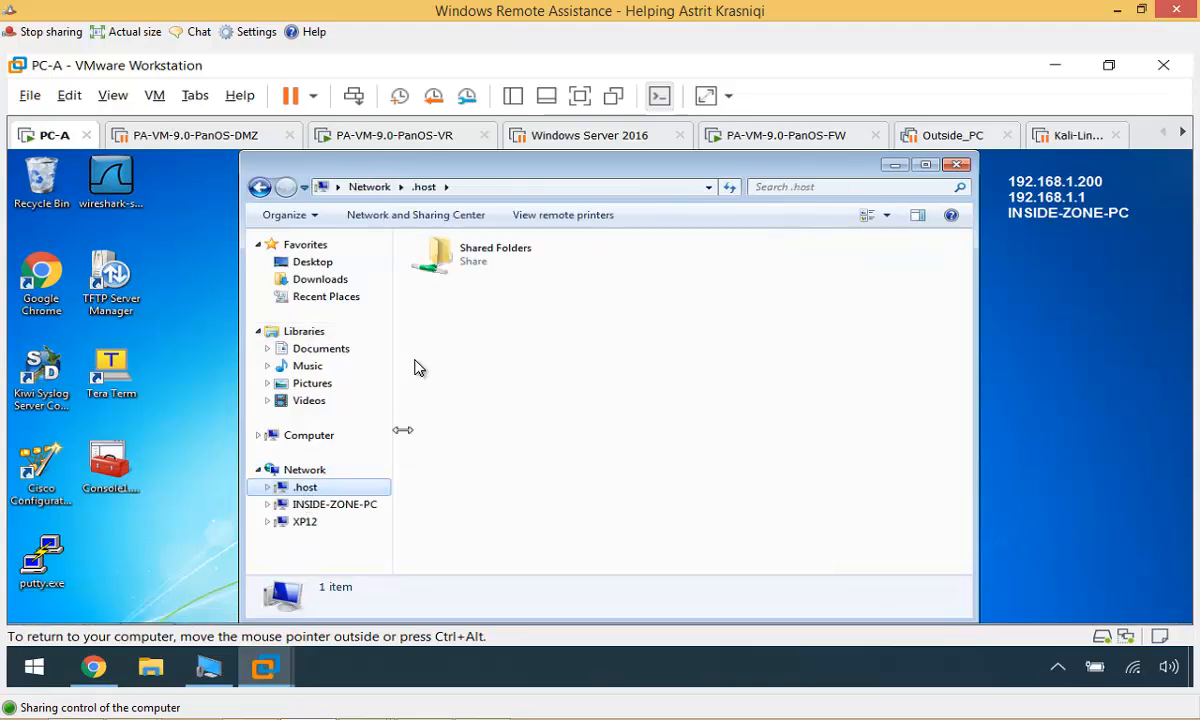
{"action": "double_click", "coordinate": [465, 262]}
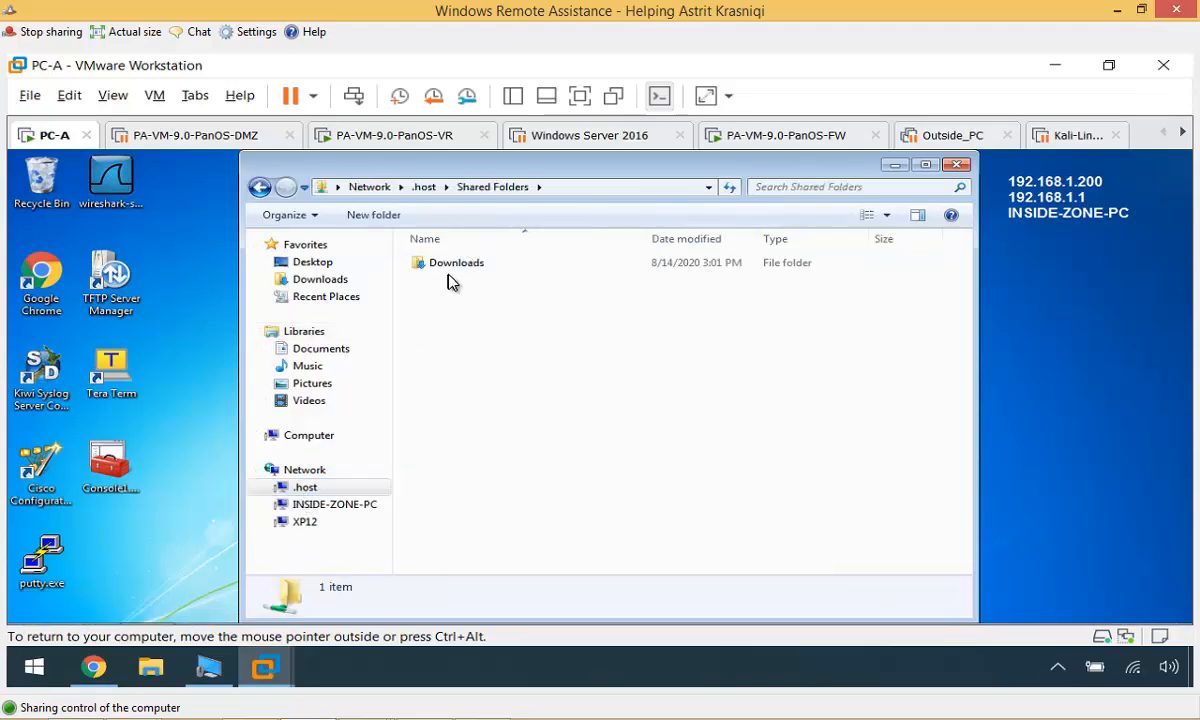
{"action": "double_click", "coordinate": [462, 265]}
Copy cert_Self_Signed_cert_CA.crt to the PC-A desktop, close the folder window and place the file beside the Wireshark shortcut
{"action": "right_click", "coordinate": [465, 268]}
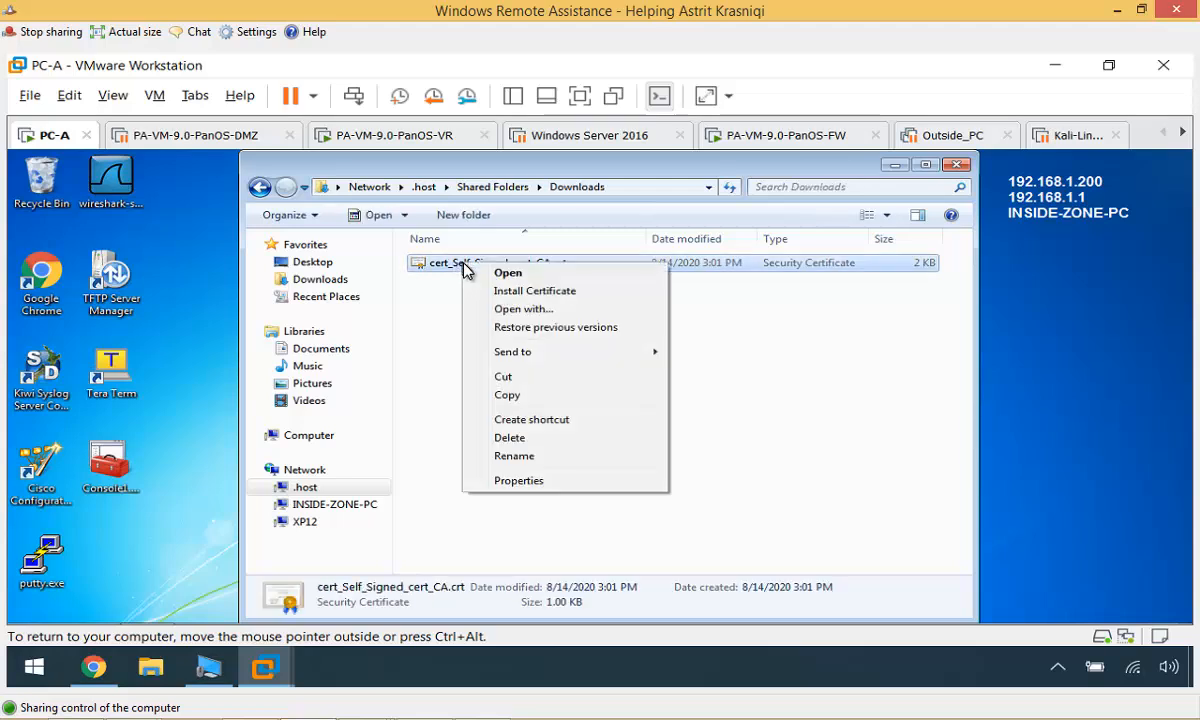
{"action": "right_click", "coordinate": [206, 396]}
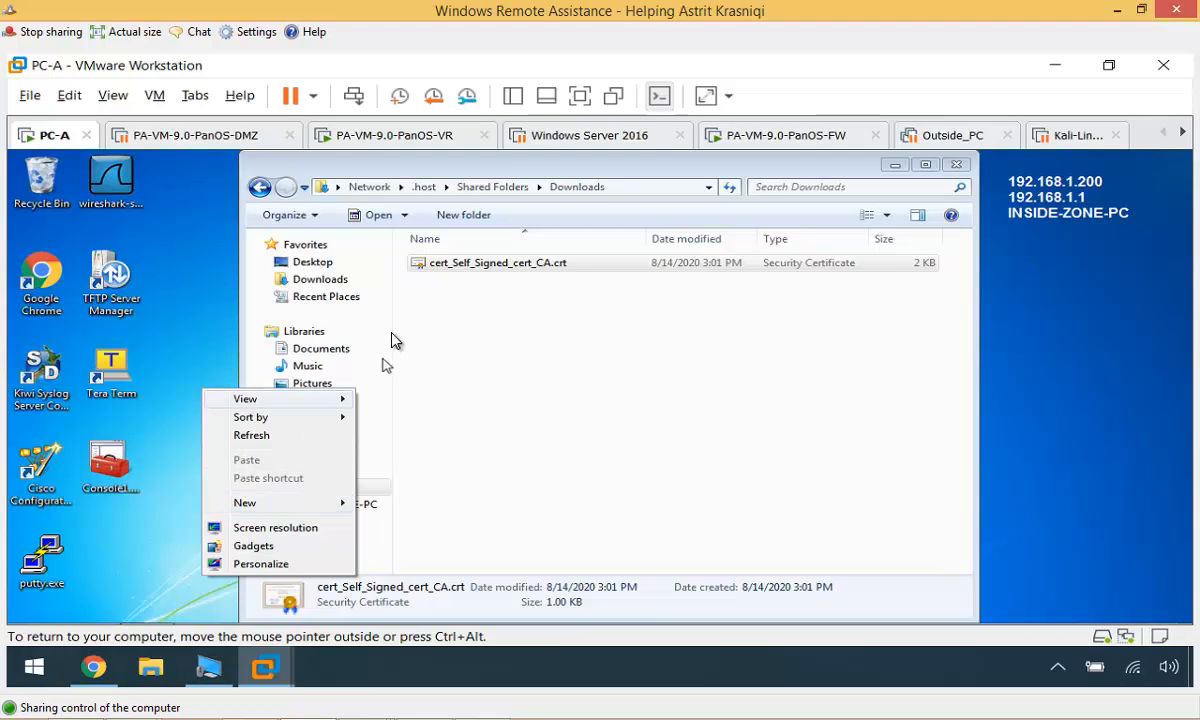
{"action": "left_click", "coordinate": [461, 266]}
{"action": "right_click", "coordinate": [461, 266]}
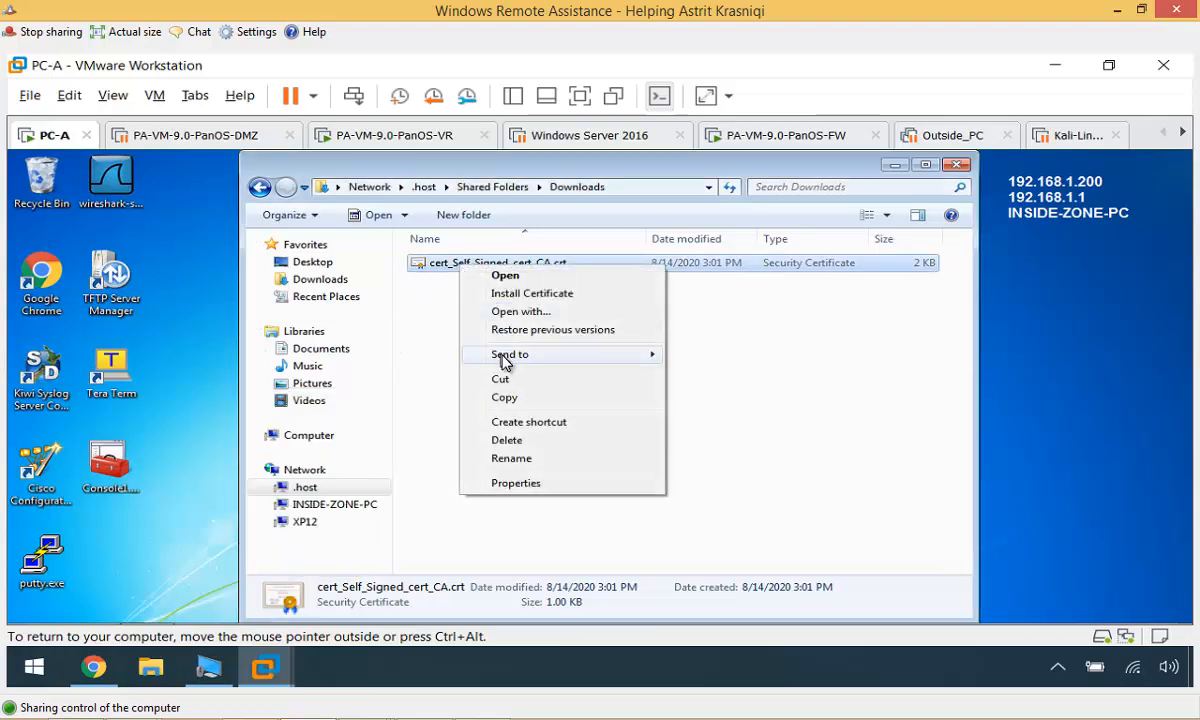
{"action": "left_click", "coordinate": [471, 396]}
{"action": "right_click", "coordinate": [210, 372]}
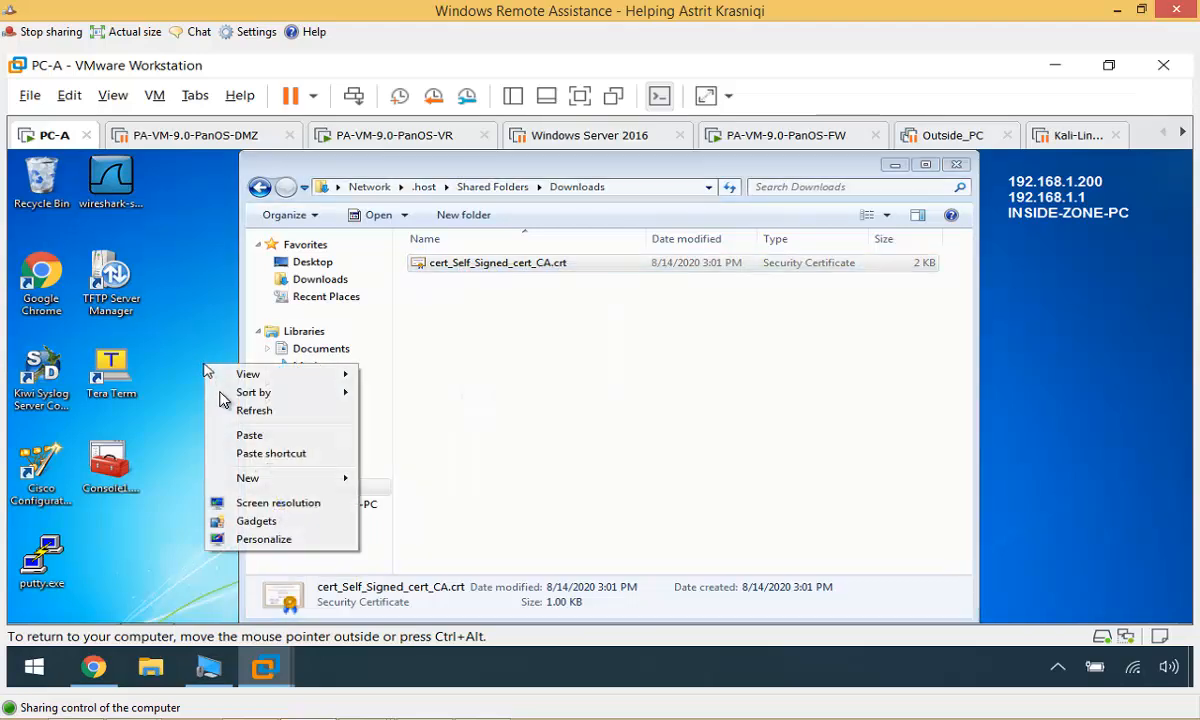
{"action": "left_click", "coordinate": [247, 434]}
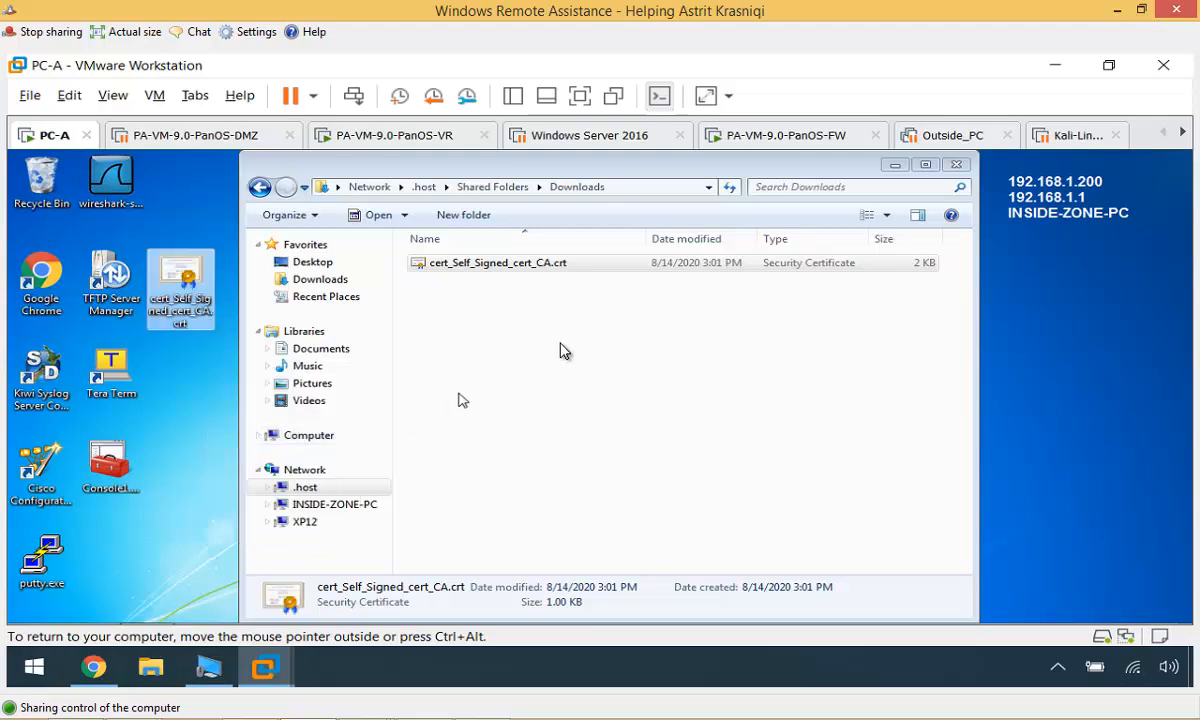
{"action": "left_click", "coordinate": [956, 164]}
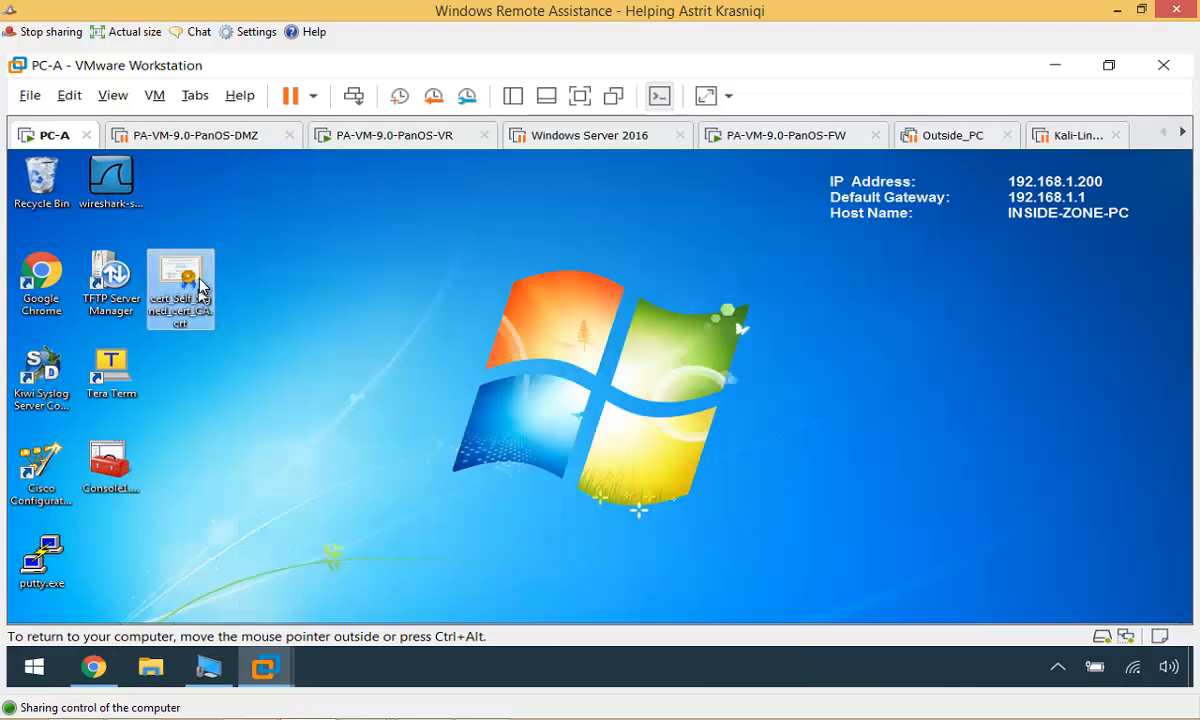
{"action": "left_click_drag", "start_coordinate": [186, 285], "coordinate": [197, 222]}
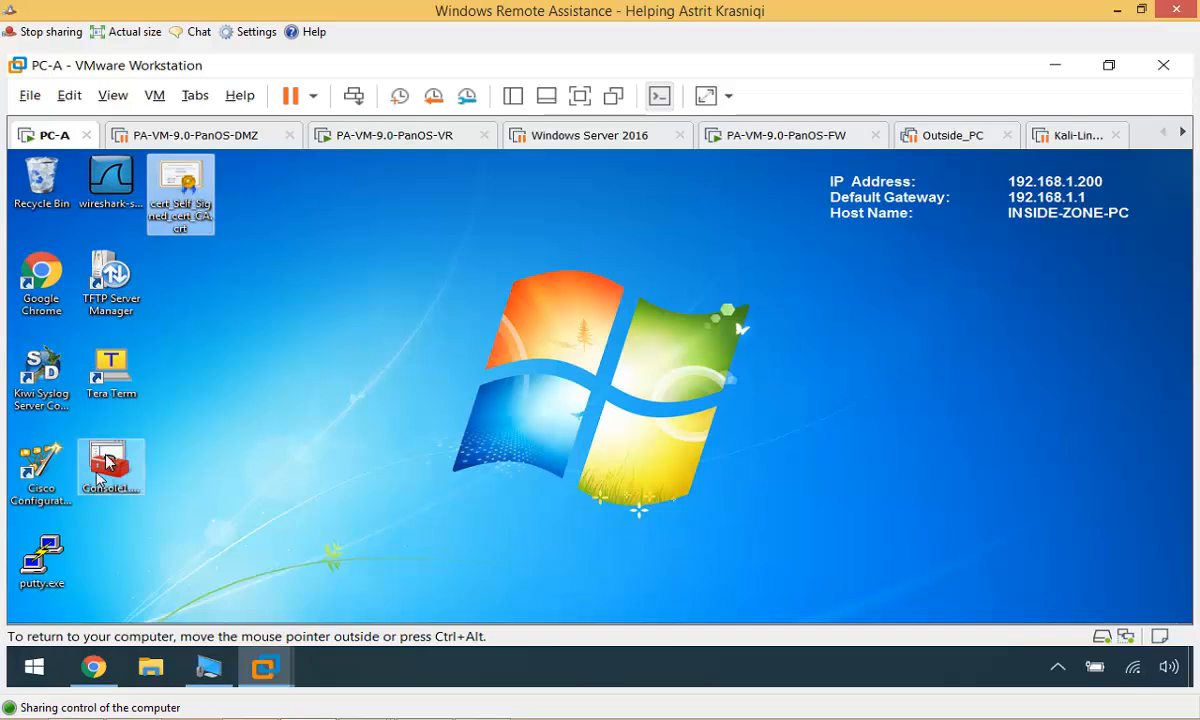
Launch mmc on PC-A and maximize the empty console window
{"action": "left_click", "coordinate": [33, 609]}
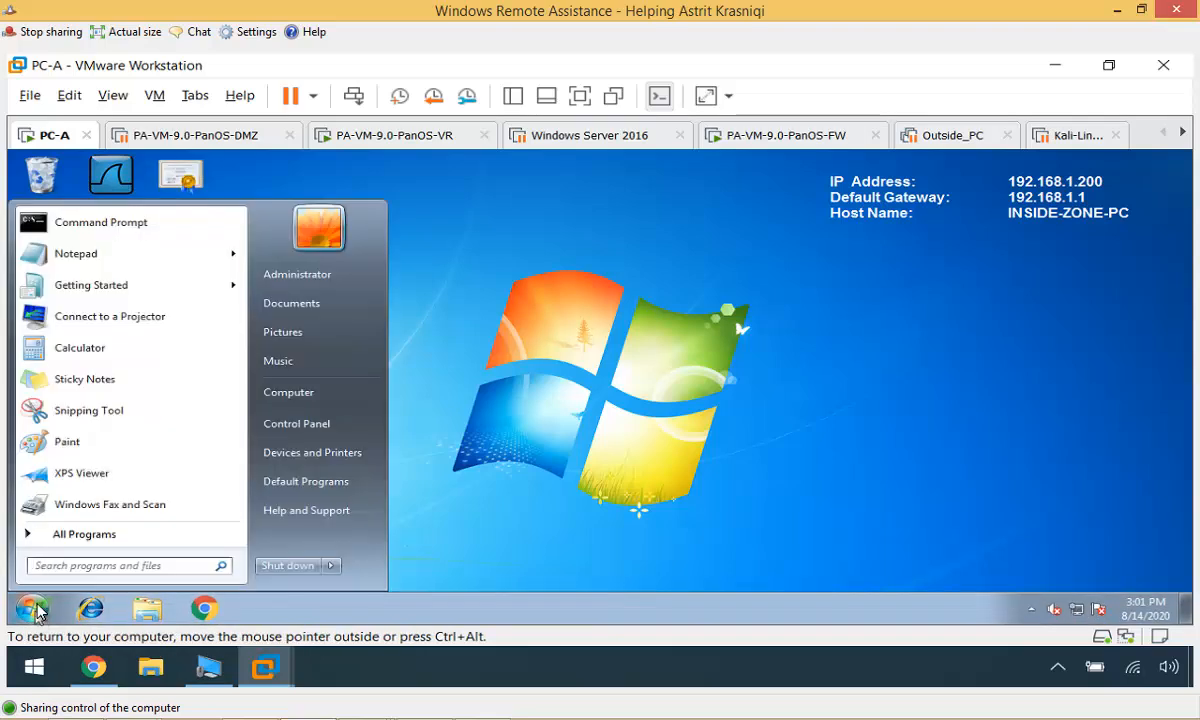
{"action": "type", "text": "mmc"}
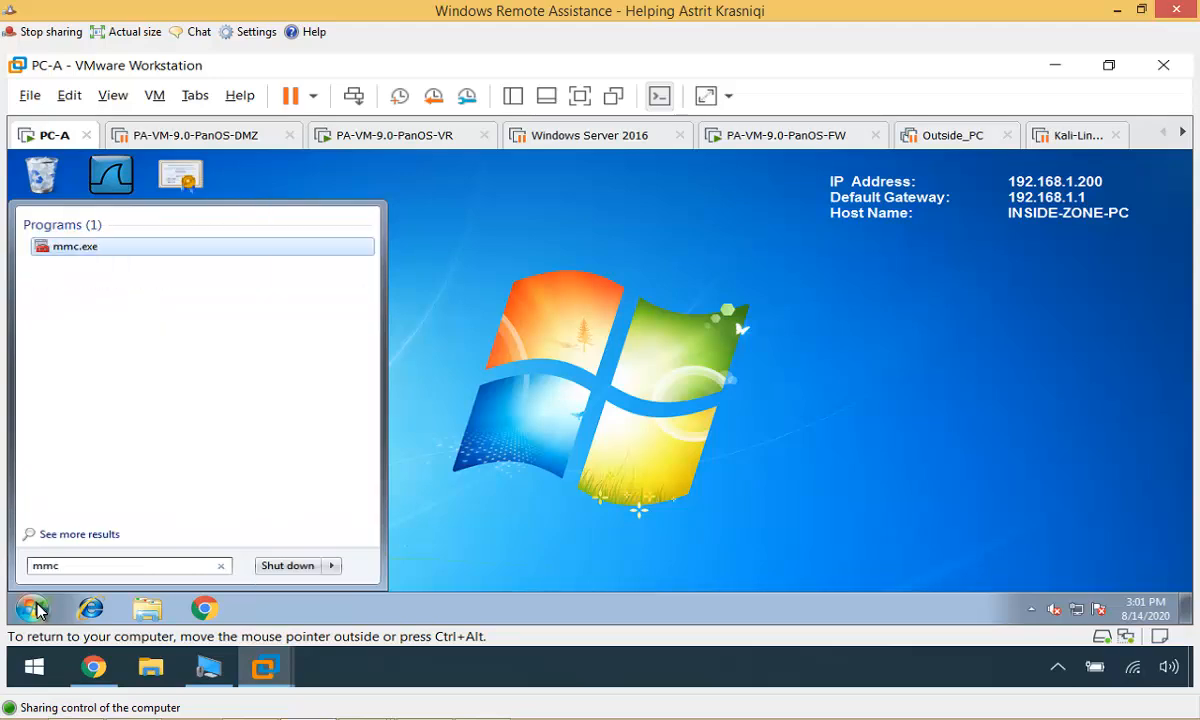
{"action": "key", "text": "Return"}
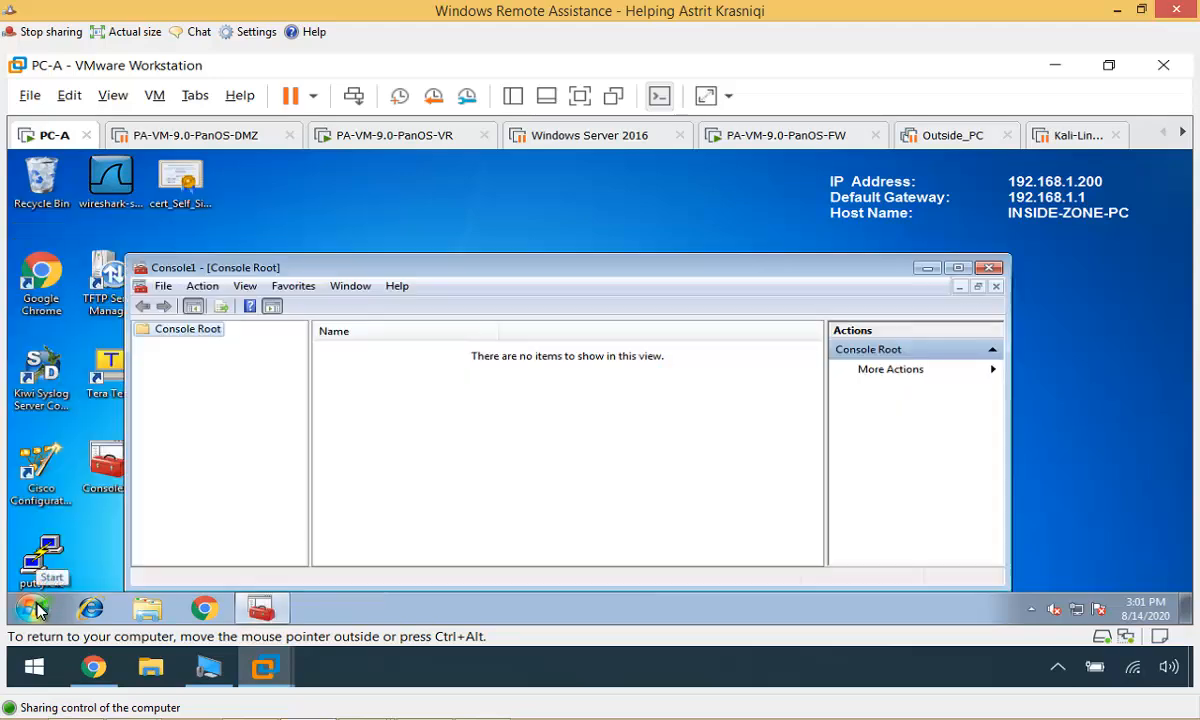
{"action": "double_click", "coordinate": [437, 267]}
Add the Certificates snap-in to the console for the computer account, managing the local computer
{"action": "left_click", "coordinate": [41, 177]}
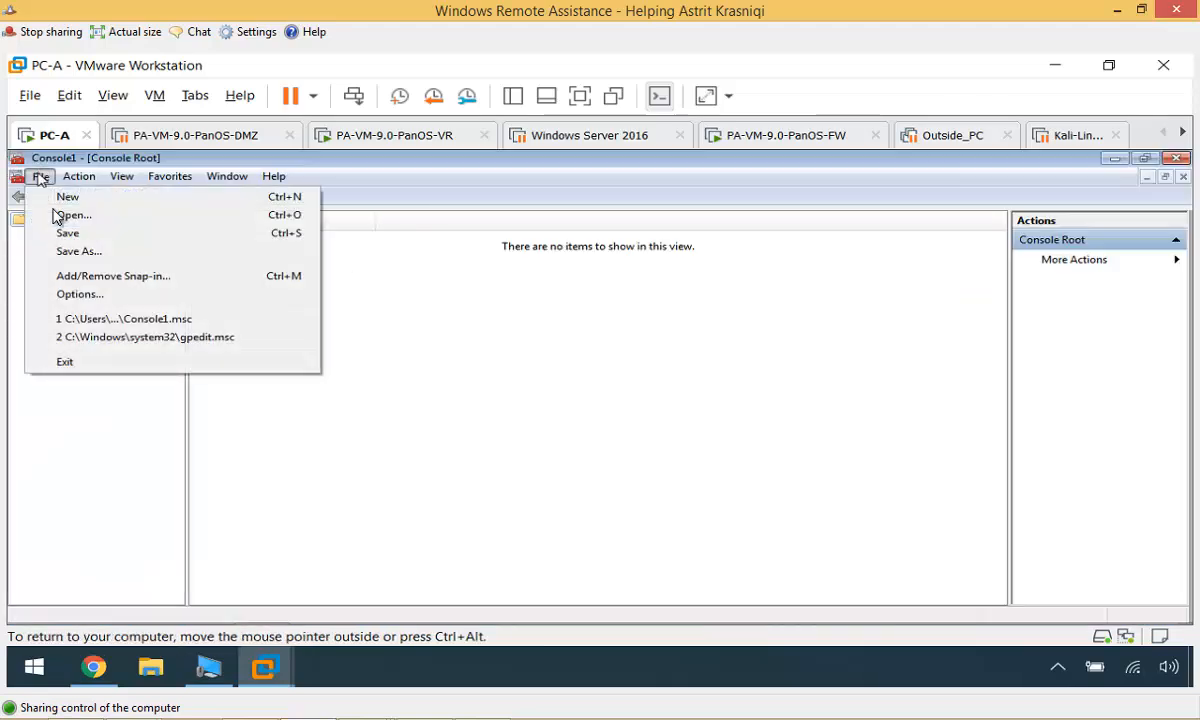
{"action": "left_click", "coordinate": [104, 283]}
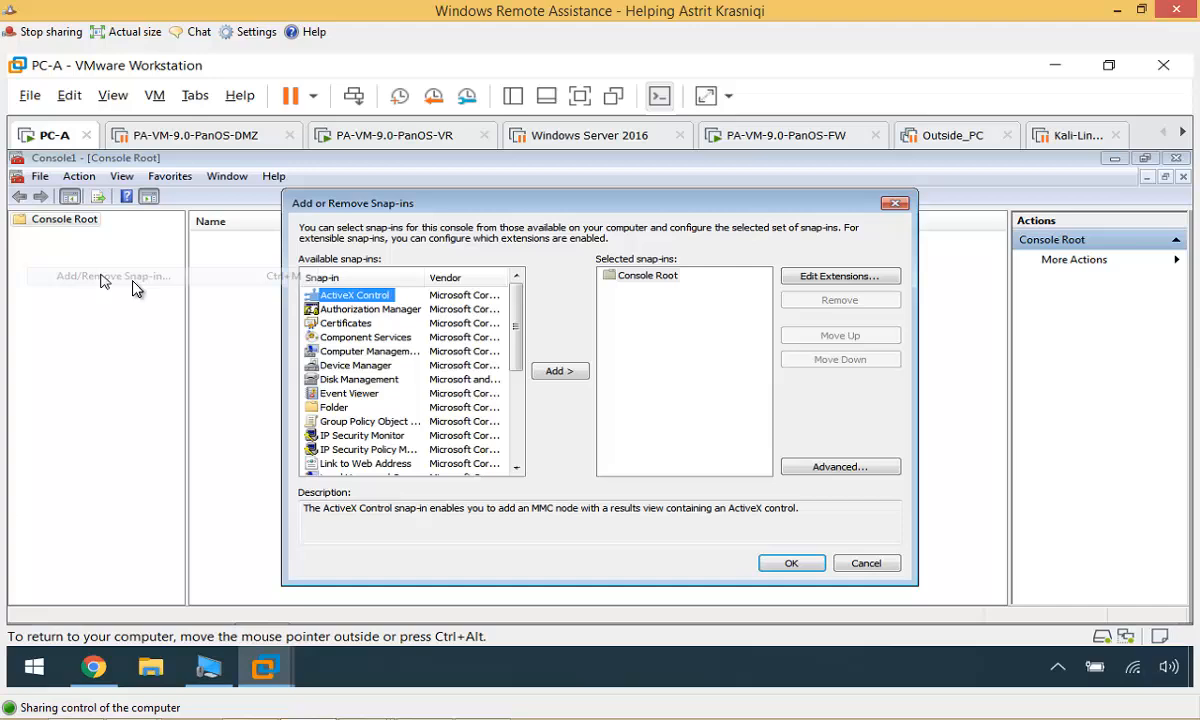
{"action": "left_click", "coordinate": [343, 325]}
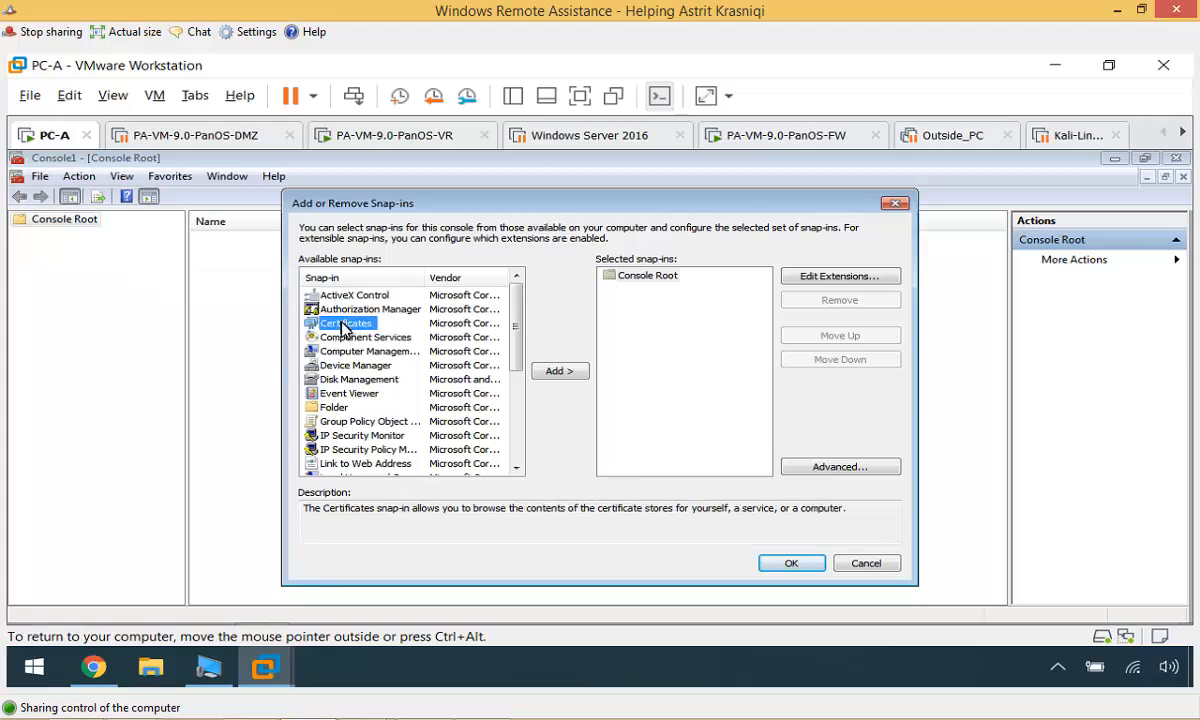
{"action": "left_click", "coordinate": [548, 370]}
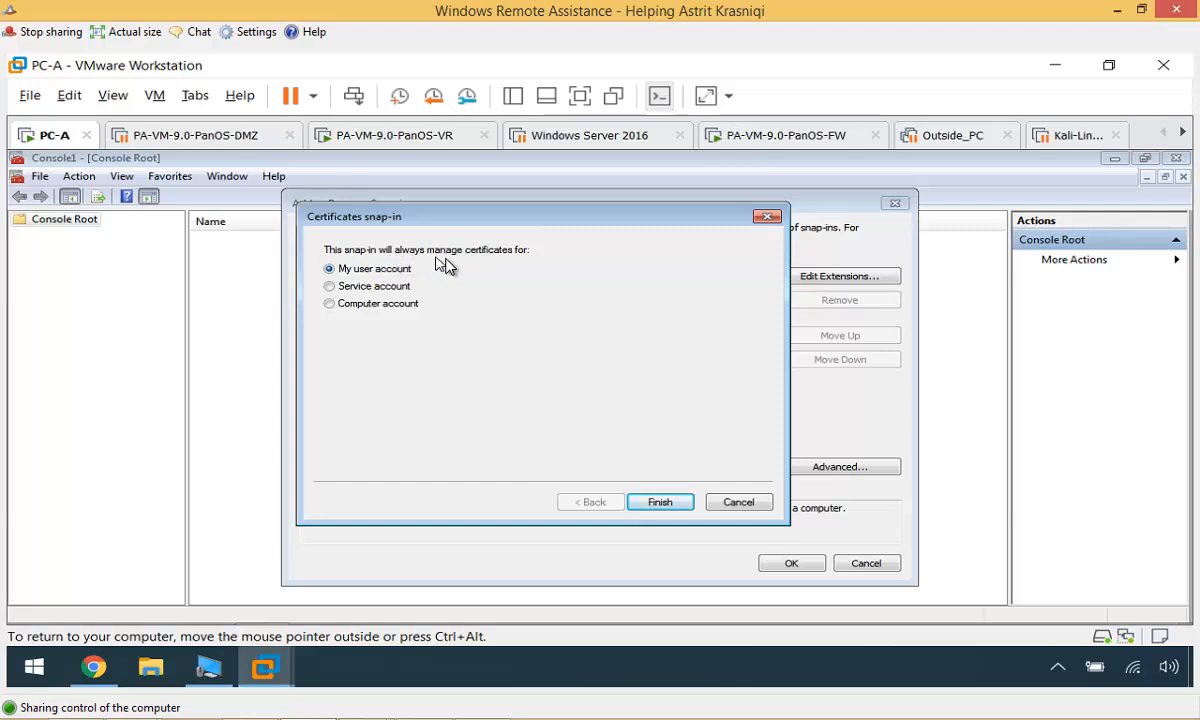
{"action": "left_click", "coordinate": [330, 305]}
{"action": "left_click", "coordinate": [668, 512]}
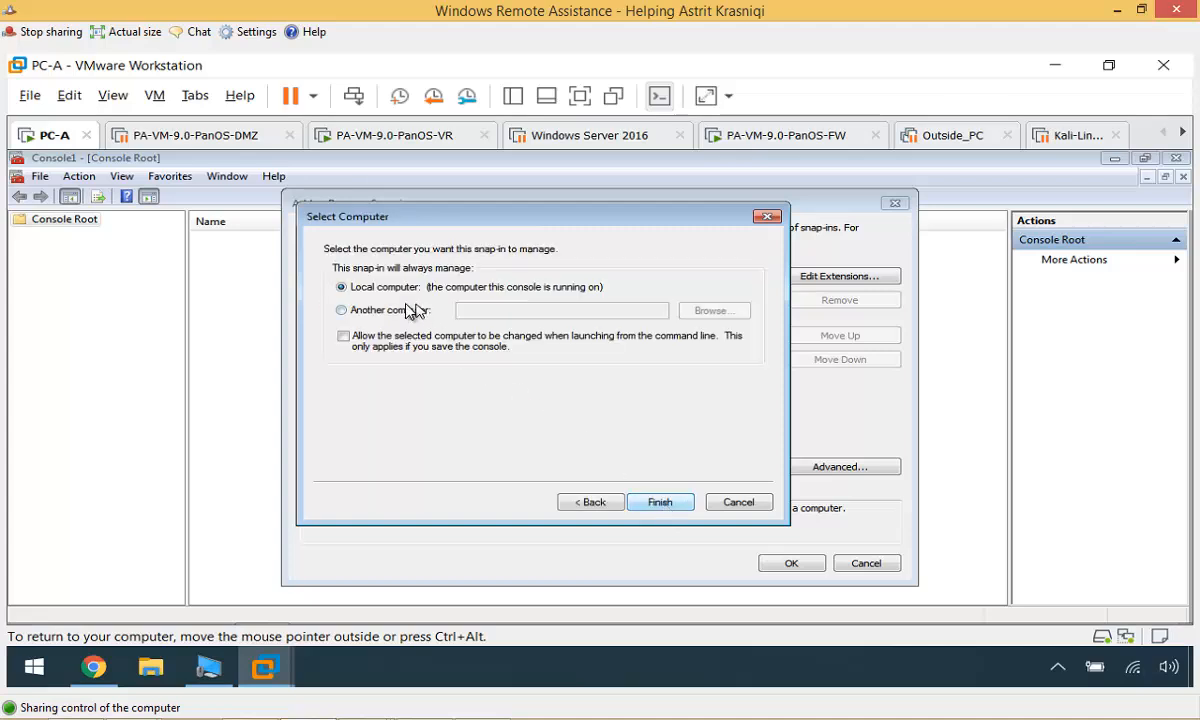
{"action": "left_click", "coordinate": [660, 502]}
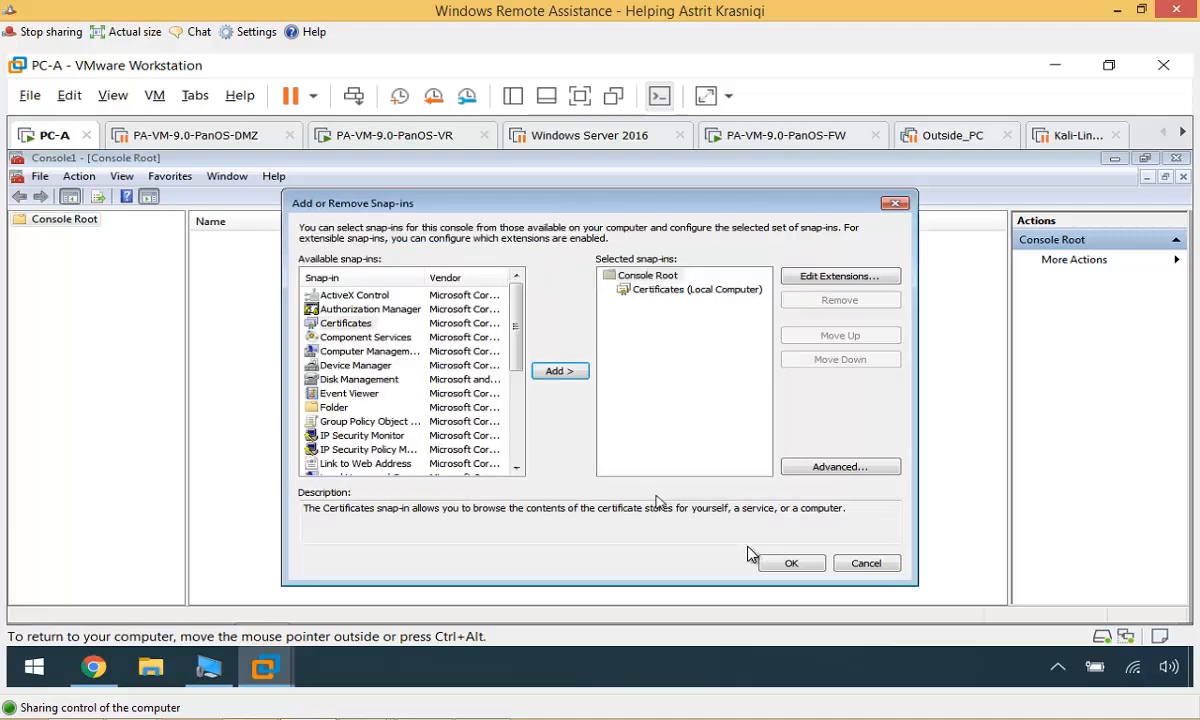
{"action": "left_click", "coordinate": [800, 566]}
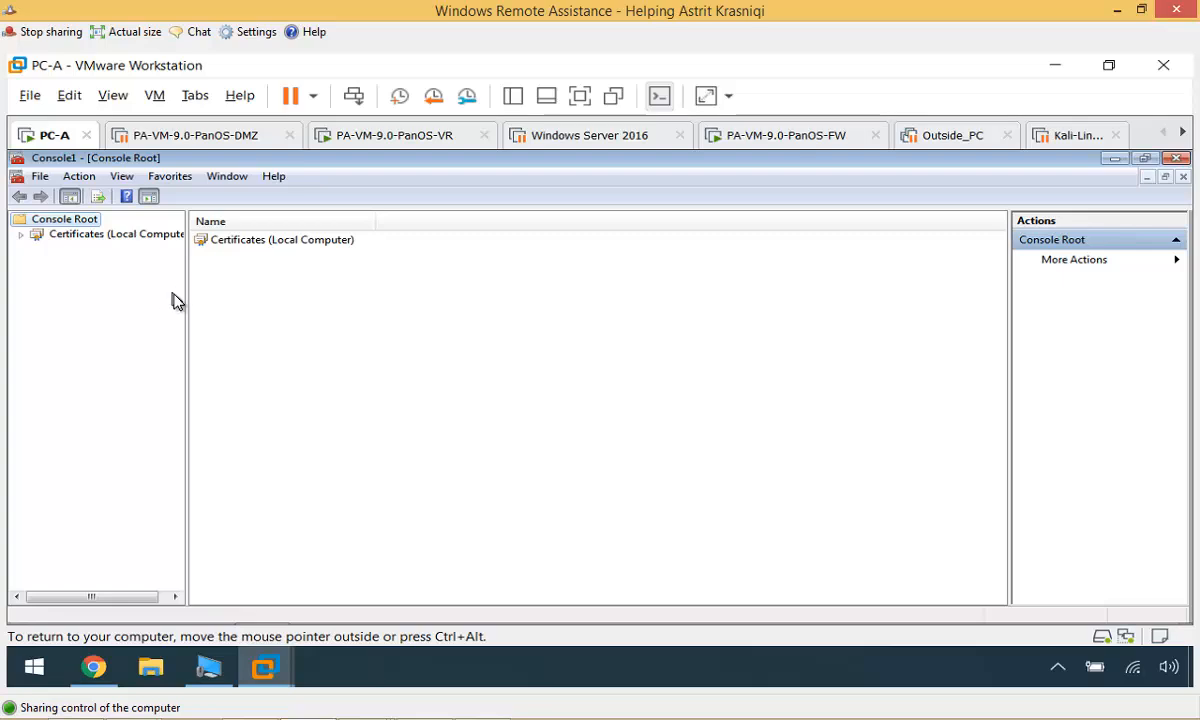
Widen the console tree and open the Certificates folder under Trusted Root Certification Authorities for the local computer
{"action": "left_click", "coordinate": [21, 234]}
{"action": "left_click", "coordinate": [88, 250]}
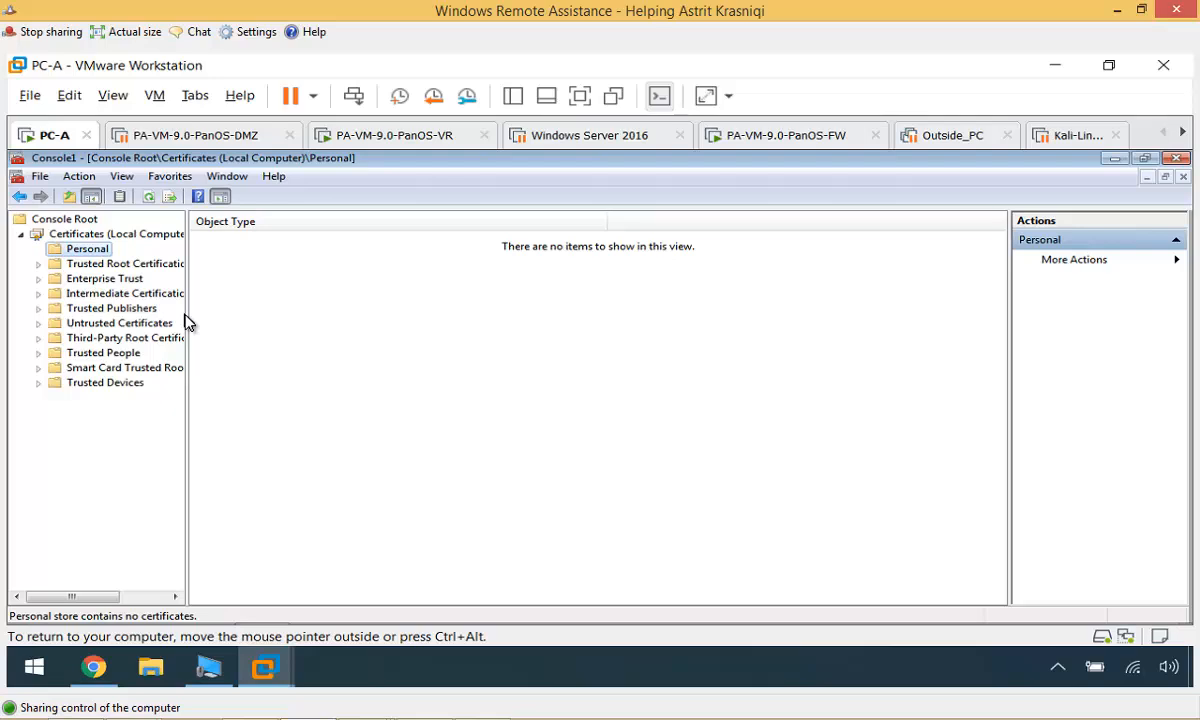
{"action": "left_click_drag", "start_coordinate": [196, 318], "coordinate": [301, 327]}
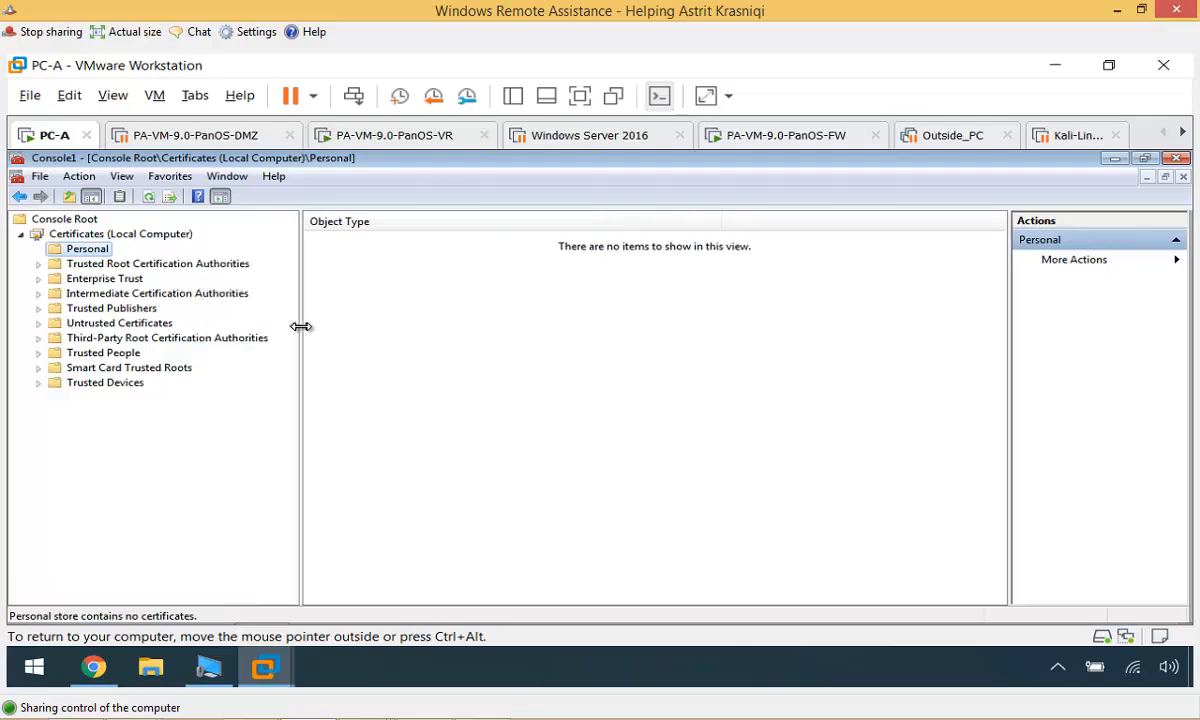
{"action": "left_click", "coordinate": [38, 263]}
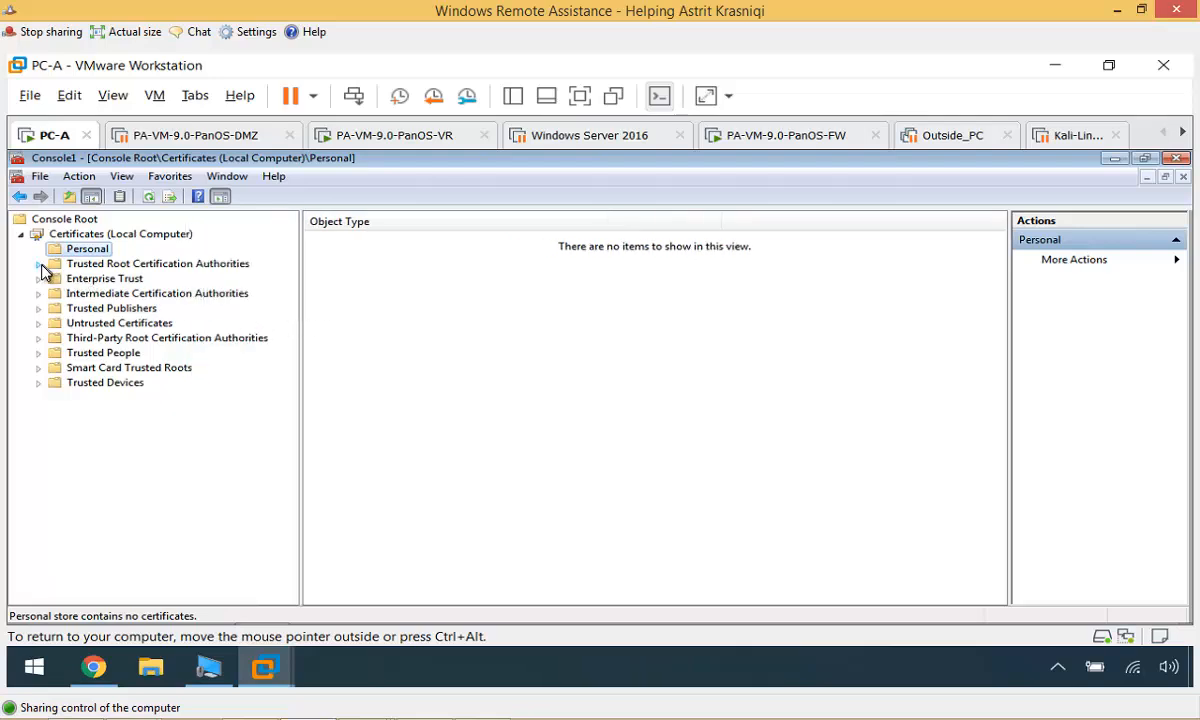
{"action": "left_click", "coordinate": [100, 264]}
{"action": "left_click", "coordinate": [124, 282]}
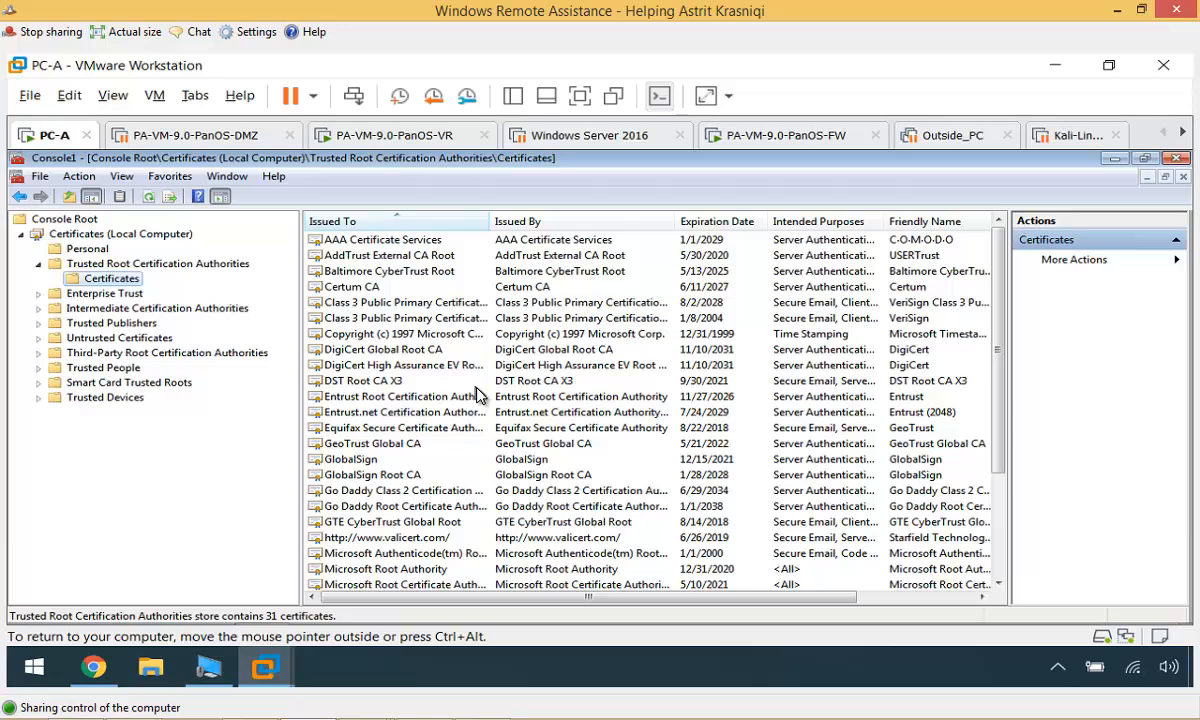
Start a certificate import into the trusted root Certificates folder and choose cert_Self_Signed_cert_CA.crt from the Desktop
{"action": "right_click", "coordinate": [130, 285]}
{"action": "mouse_move", "coordinate": [300, 288]}
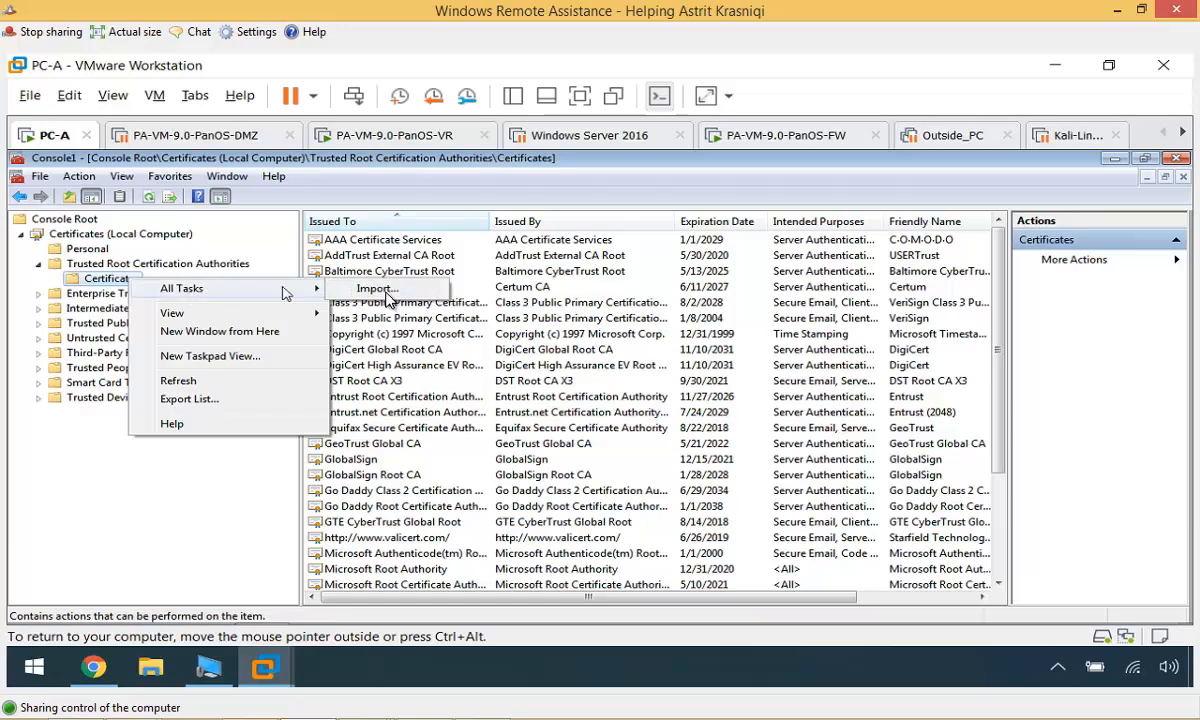
{"action": "left_click", "coordinate": [390, 290]}
{"action": "left_click", "coordinate": [364, 517]}
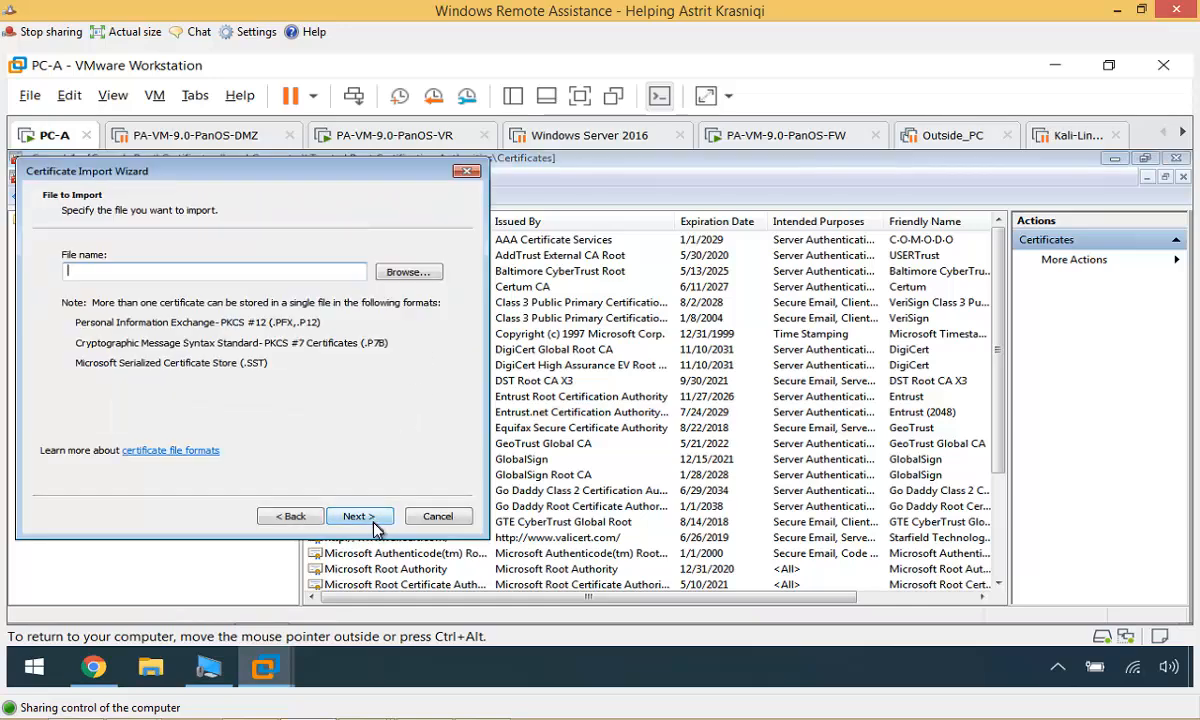
{"action": "left_click", "coordinate": [402, 272]}
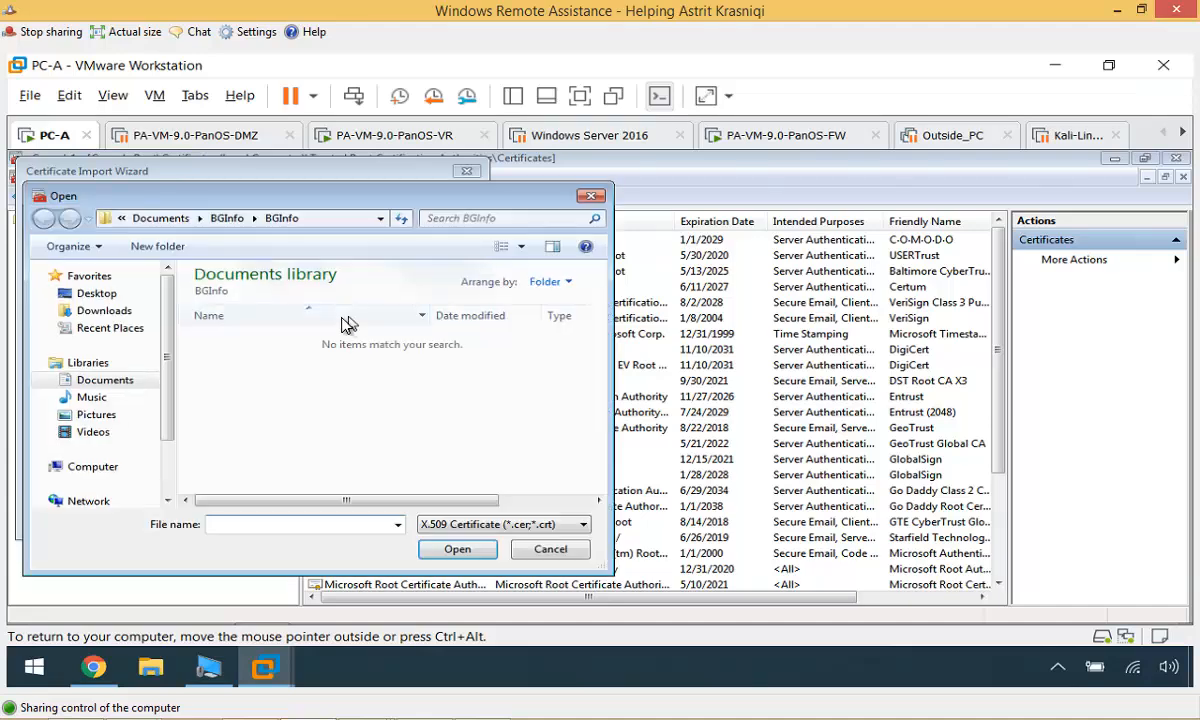
{"action": "left_click", "coordinate": [100, 295]}
{"action": "left_click", "coordinate": [268, 472]}
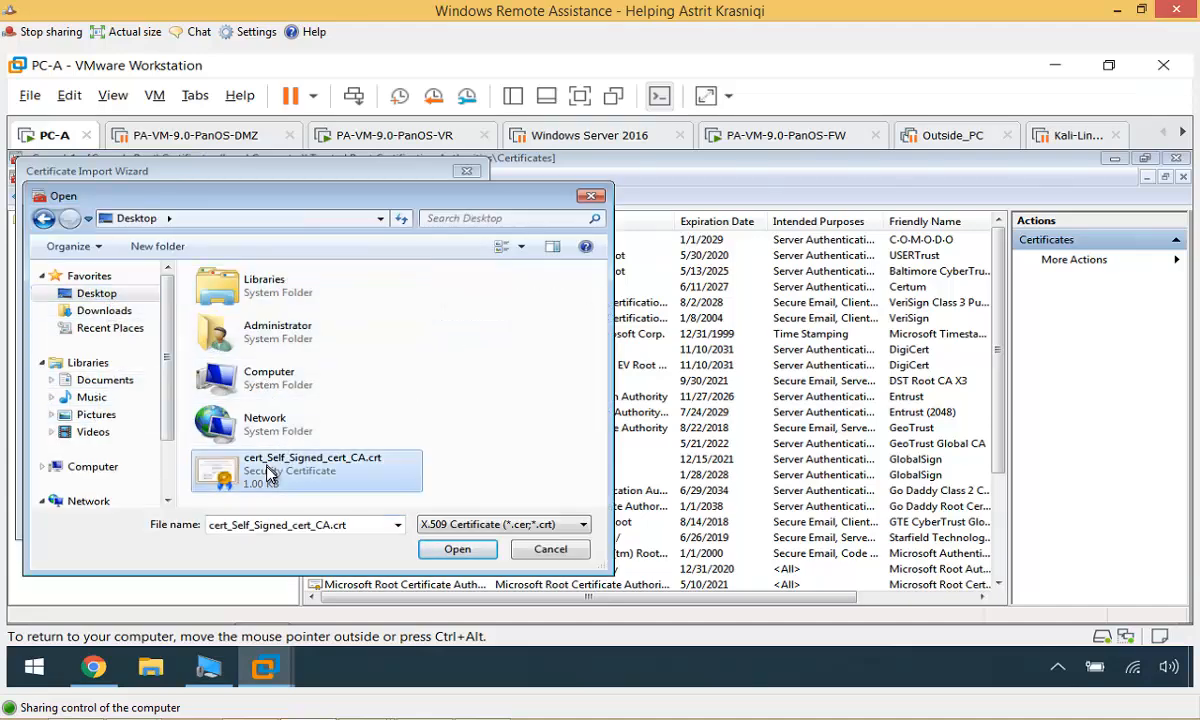
{"action": "left_click", "coordinate": [455, 550]}
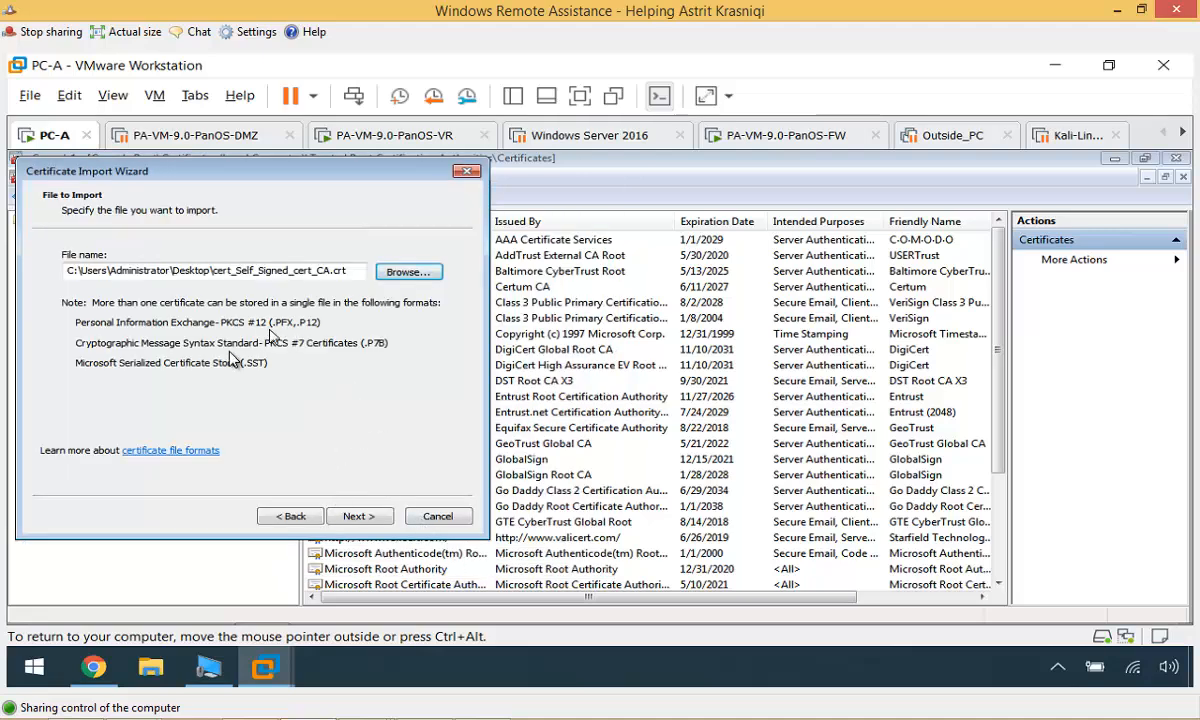
Complete the import with the certificate placed in the Trusted Root Certification Authorities store
{"action": "left_click", "coordinate": [358, 516]}
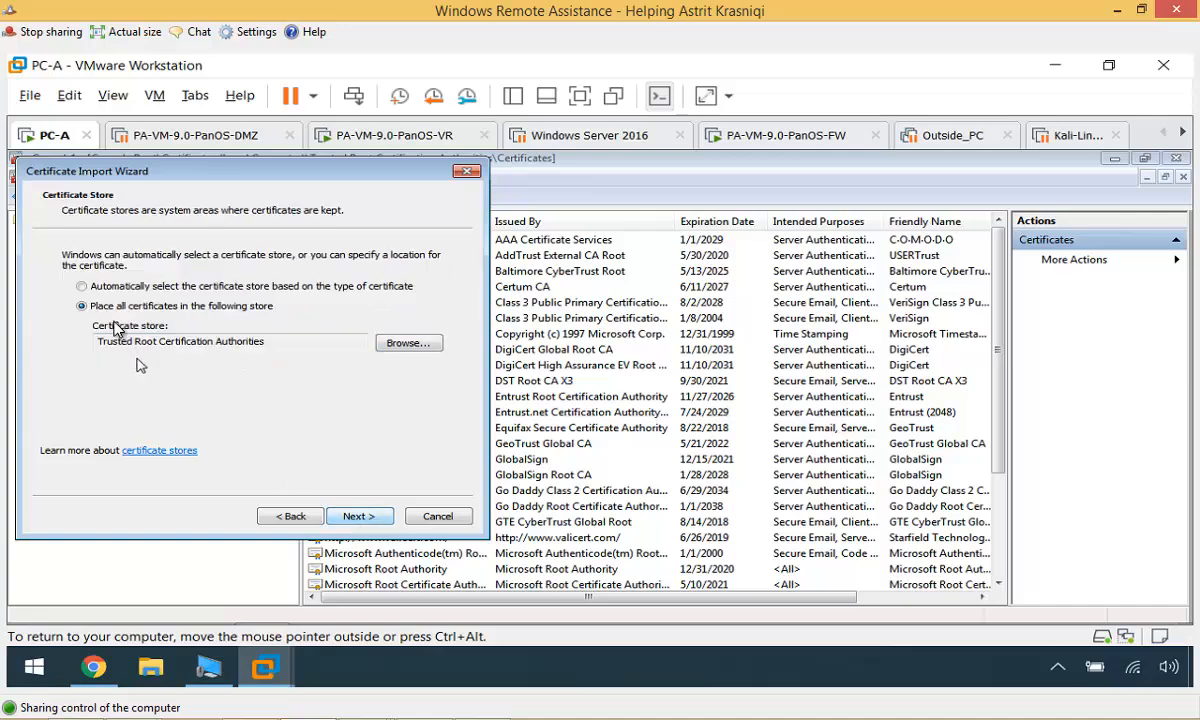
{"action": "left_click", "coordinate": [356, 518]}
{"action": "left_click", "coordinate": [358, 516]}
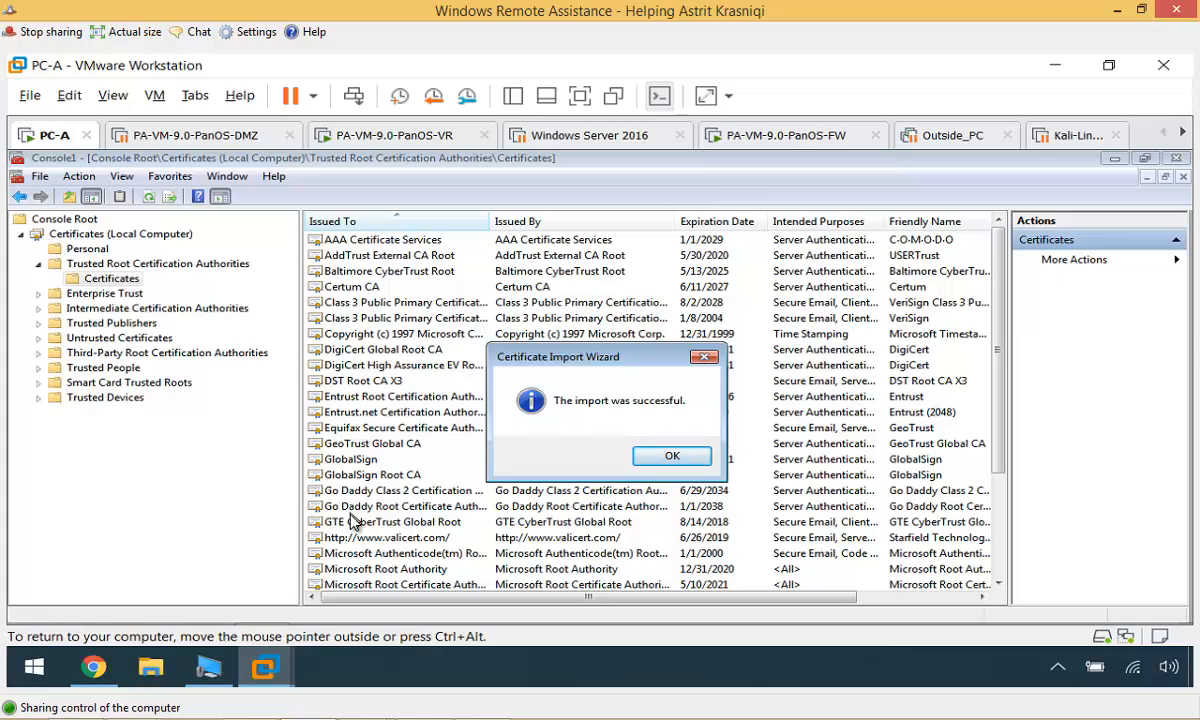
{"action": "left_click", "coordinate": [668, 457]}
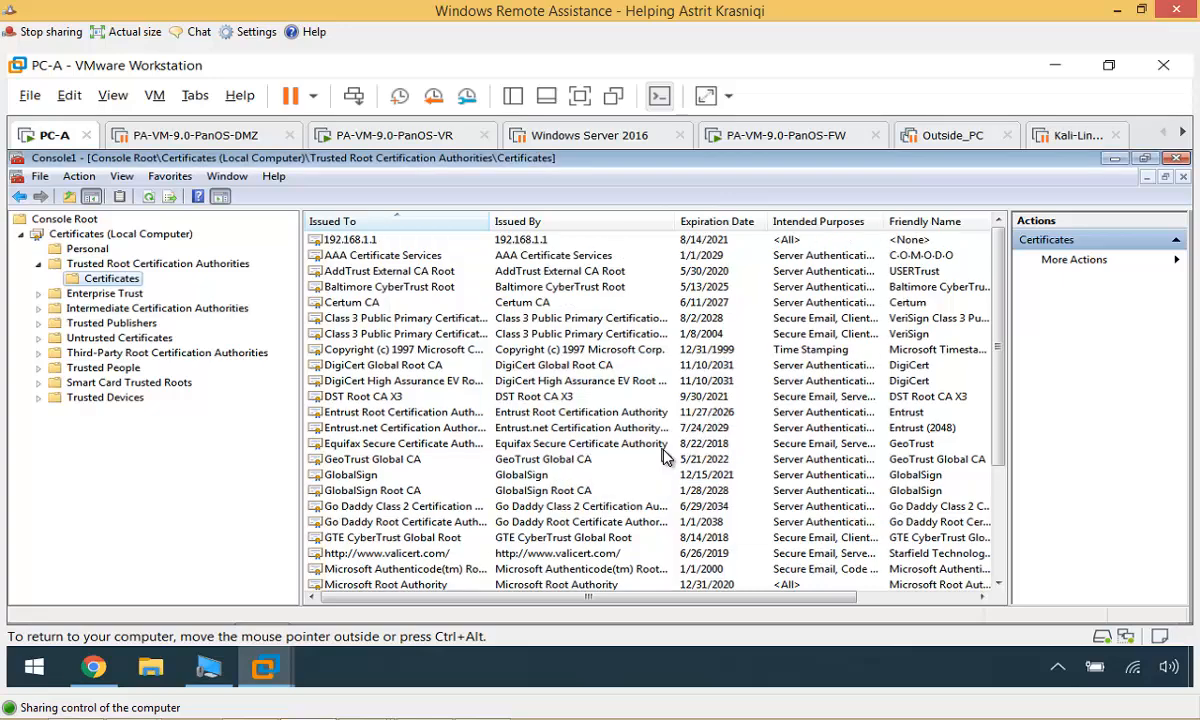
Inspect the imported 192.168.1.1 certificate's general information, details and certification path, and close it
{"action": "double_click", "coordinate": [341, 242]}
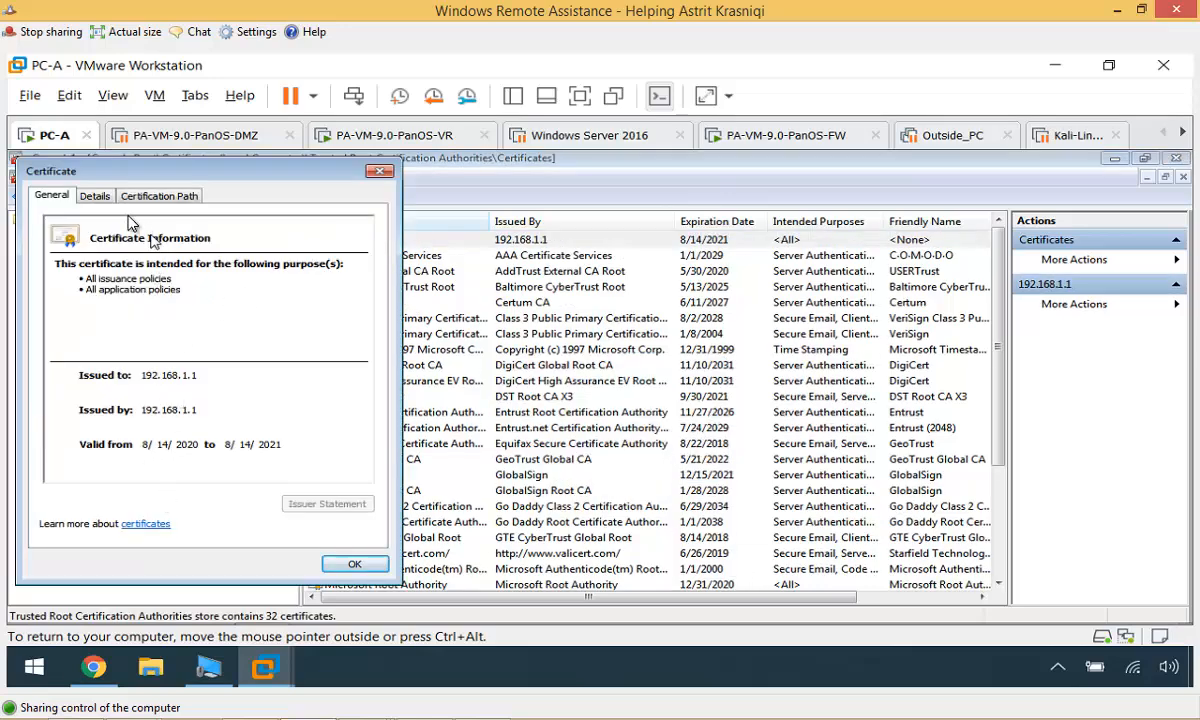
{"action": "left_click", "coordinate": [100, 197]}
{"action": "left_click", "coordinate": [165, 197]}
{"action": "left_click", "coordinate": [55, 196]}
{"action": "left_click", "coordinate": [348, 564]}
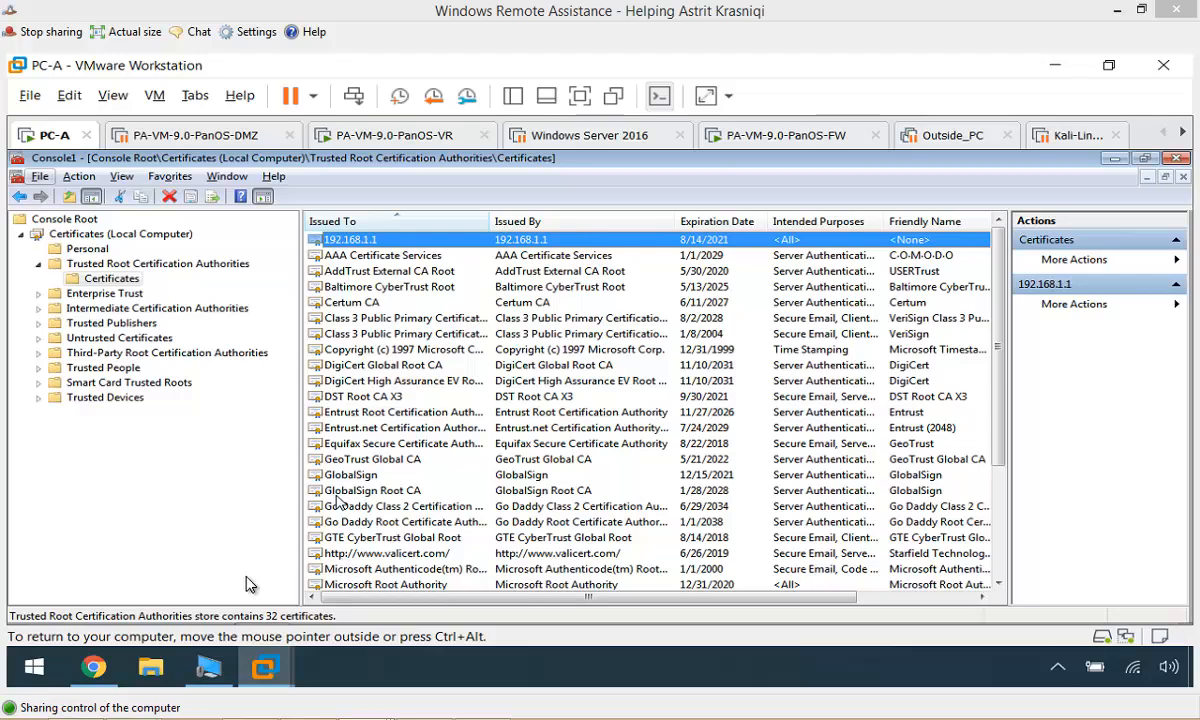
Switch to the firewall's web interface in Chrome, open the Decryption policy rulebase and dismiss the downloads bar
{"action": "left_click", "coordinate": [95, 675]}
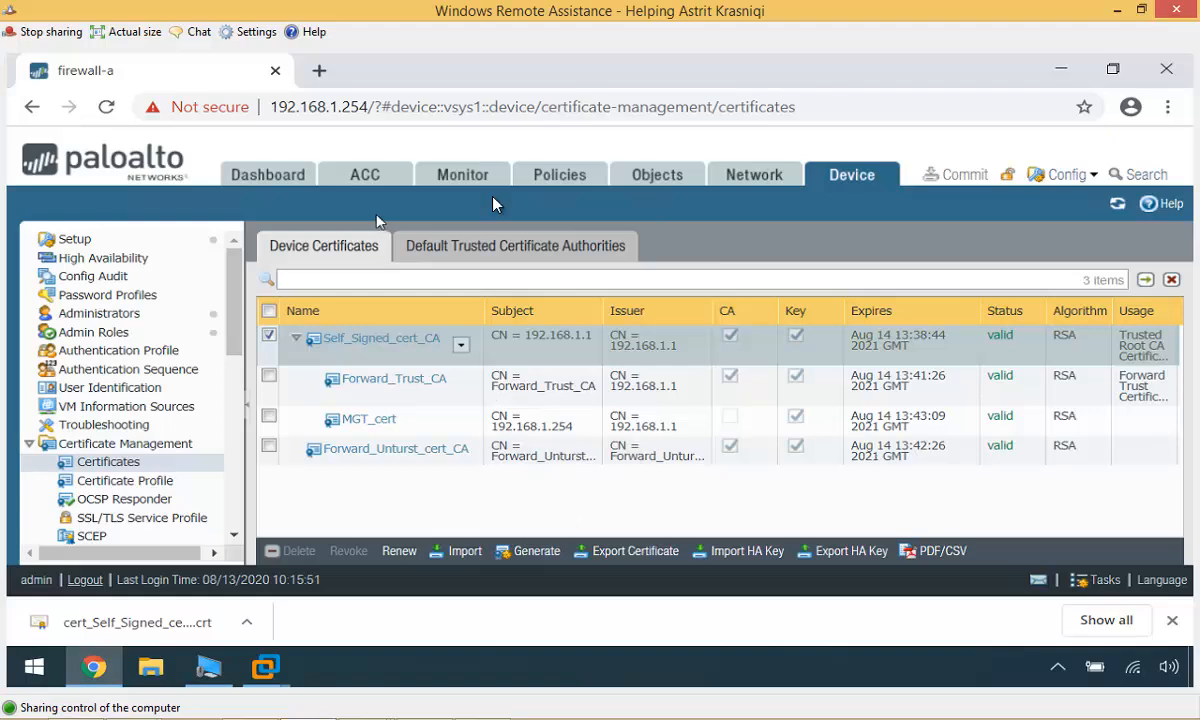
{"action": "left_click", "coordinate": [558, 188]}
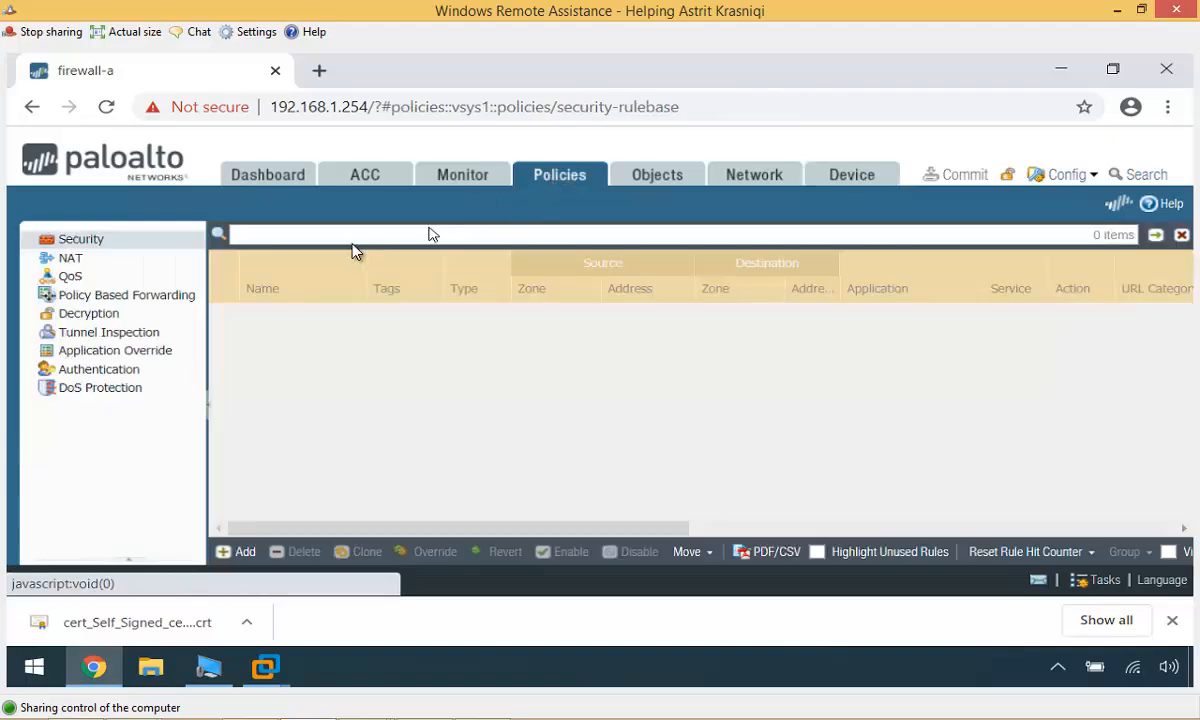
{"action": "left_click", "coordinate": [86, 316]}
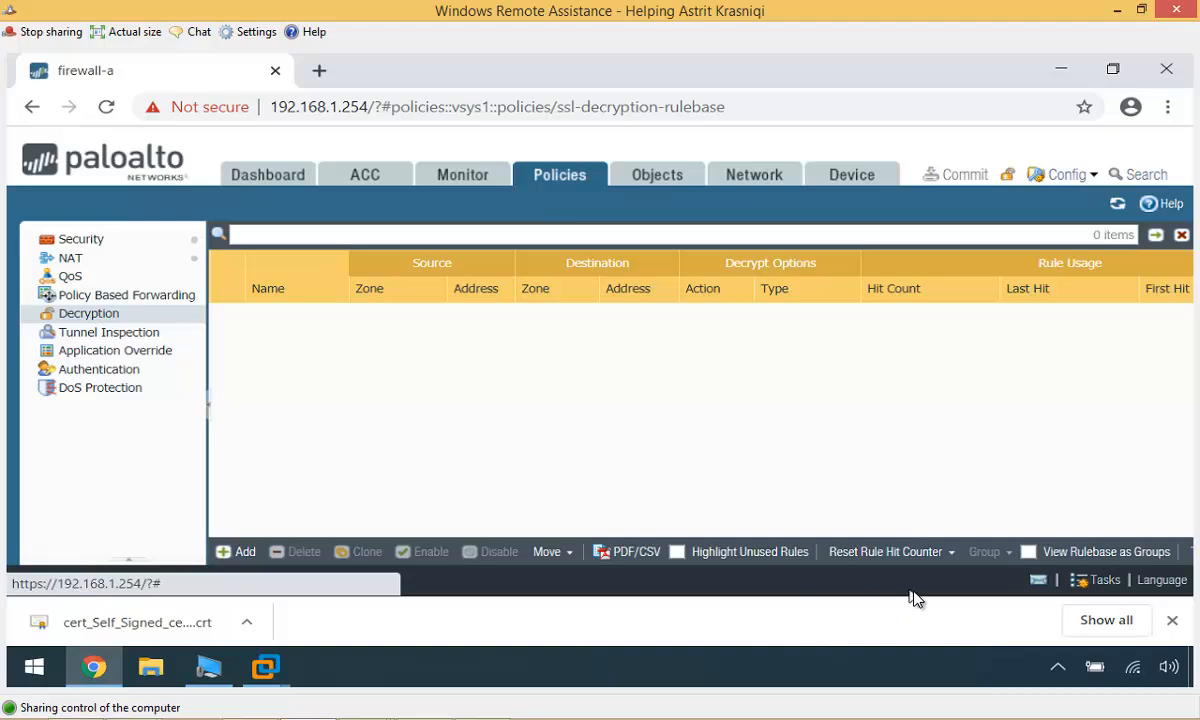
{"action": "left_click", "coordinate": [1172, 621]}
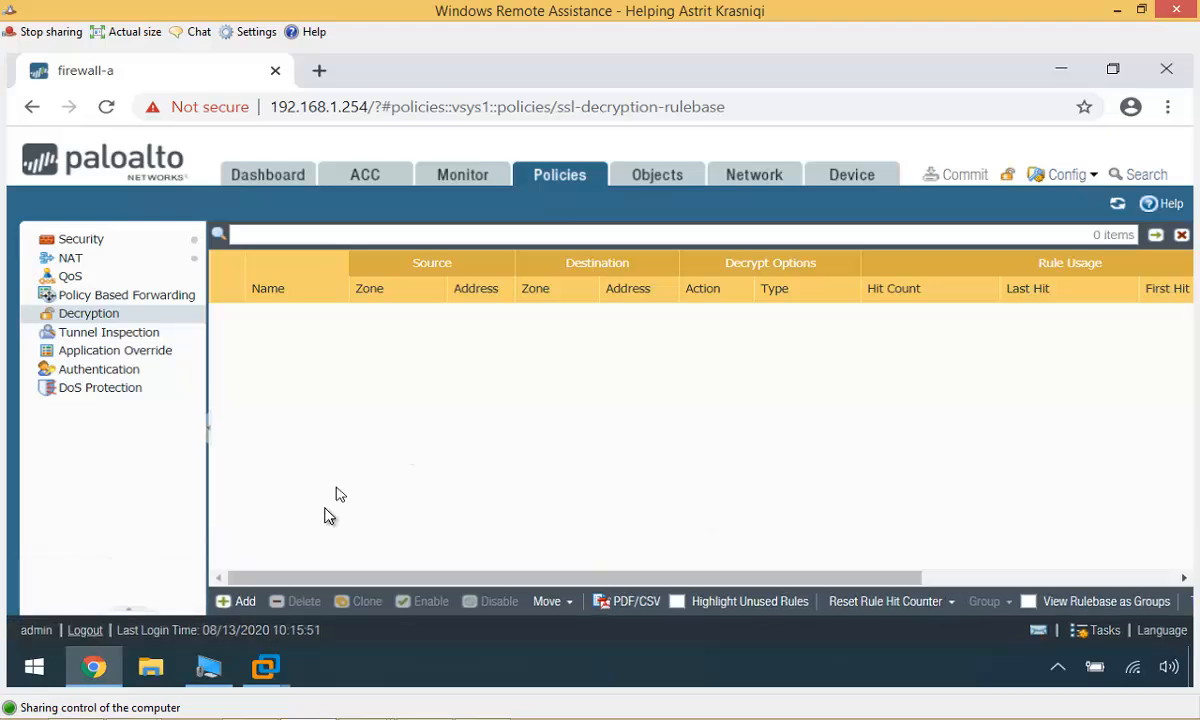
Add a decryption policy rule named Decrypt_URLs
{"action": "left_click", "coordinate": [240, 602]}
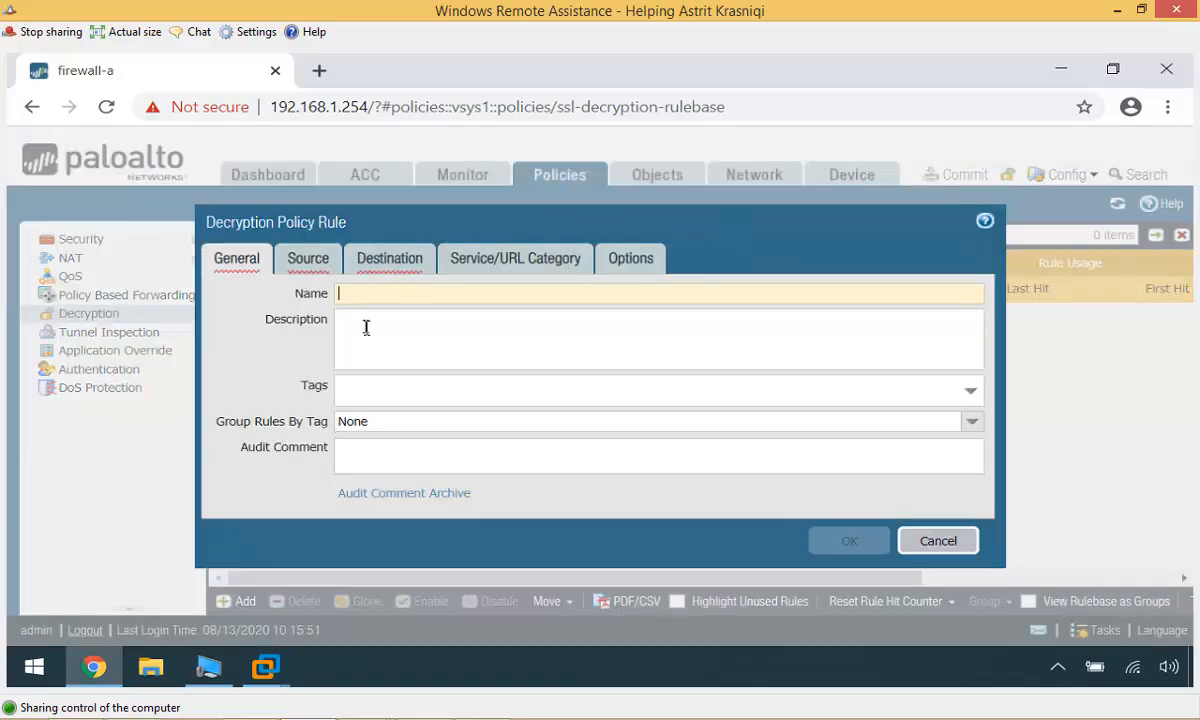
{"action": "type", "text": "Decry"}
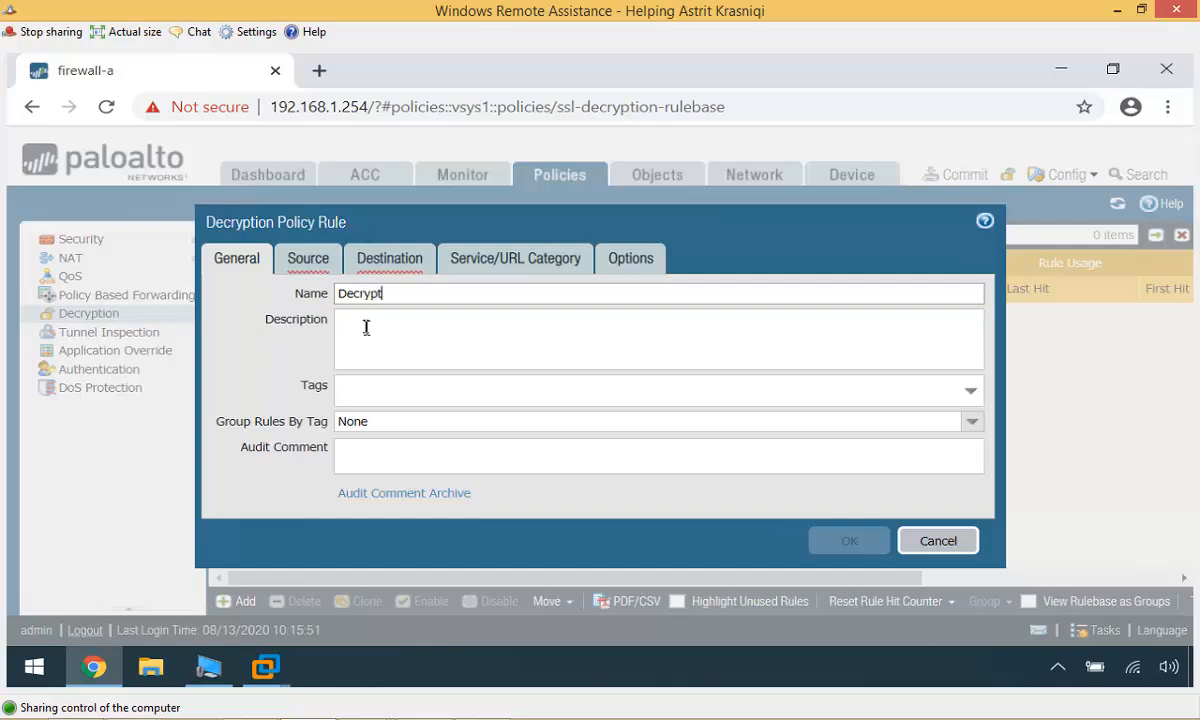
{"action": "type", "text": "pt_URLs"}
{"action": "left_click", "coordinate": [366, 327]}
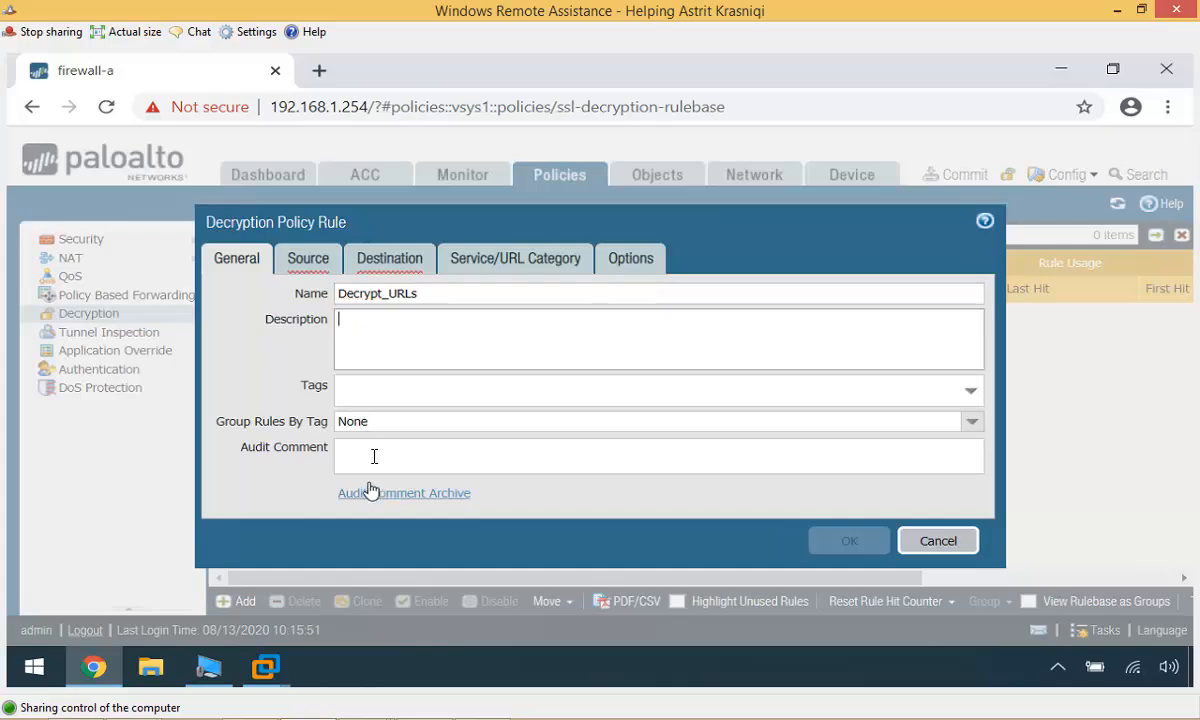
Set the rule's source zone to inside and its source address to 192.168.1.0/24
{"action": "left_click", "coordinate": [309, 264]}
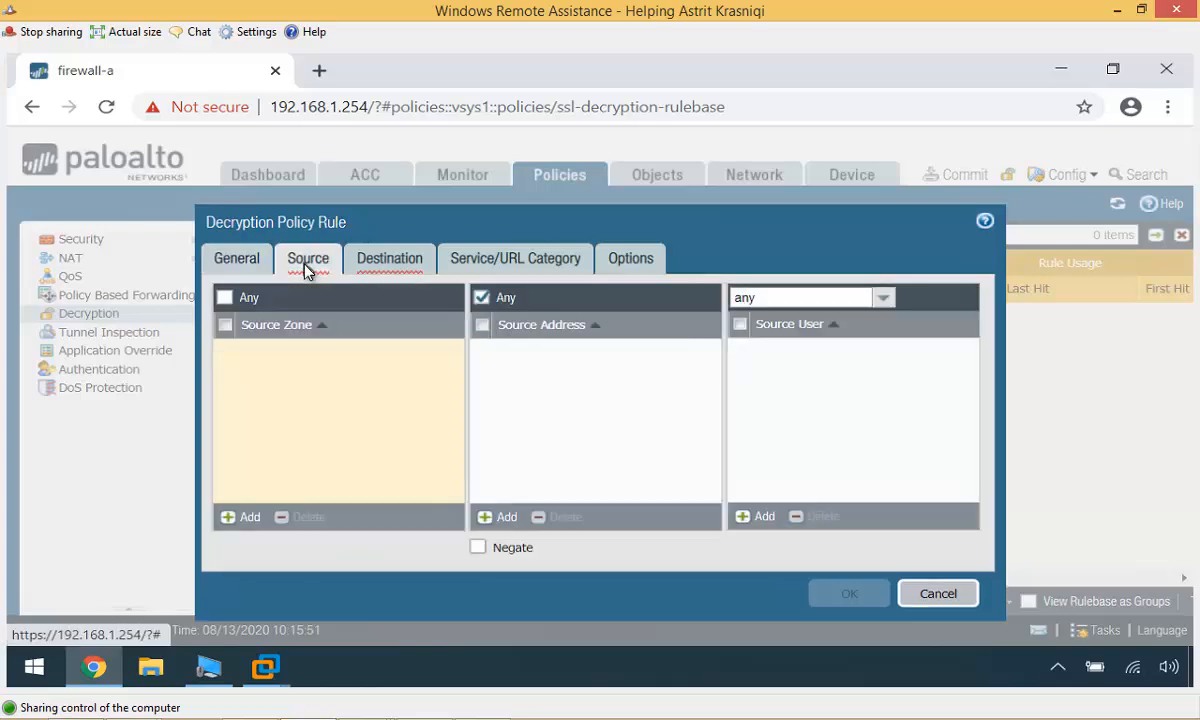
{"action": "left_click", "coordinate": [236, 520]}
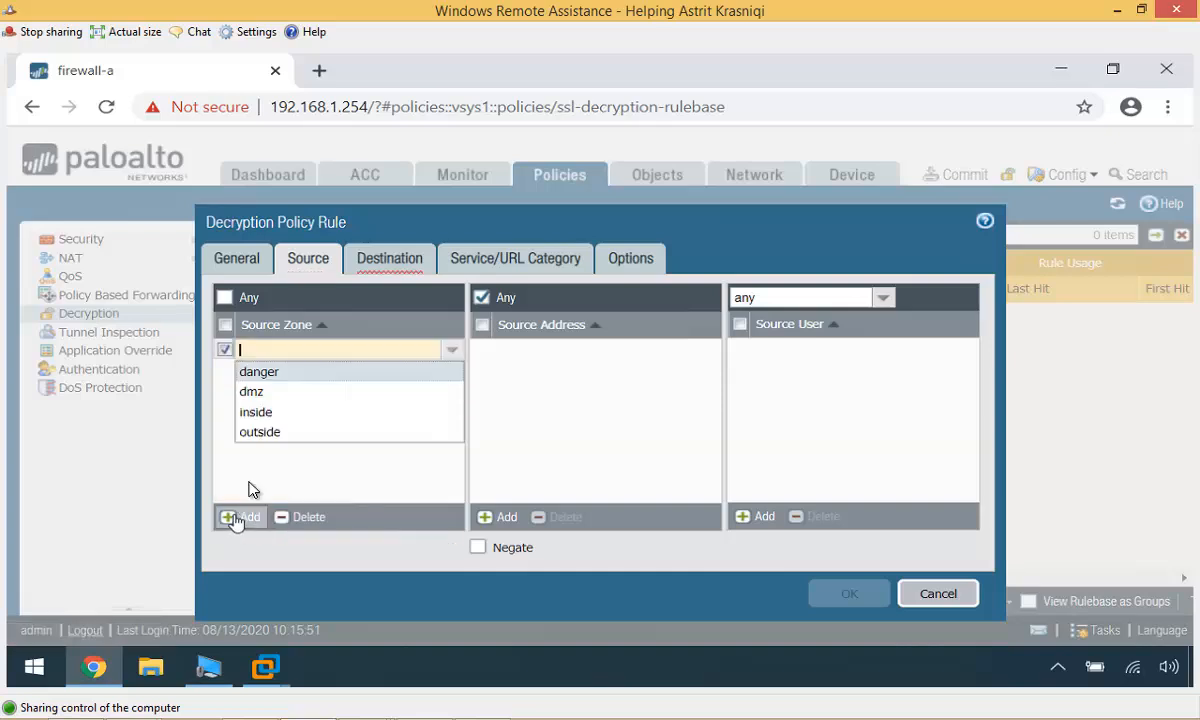
{"action": "left_click", "coordinate": [259, 417]}
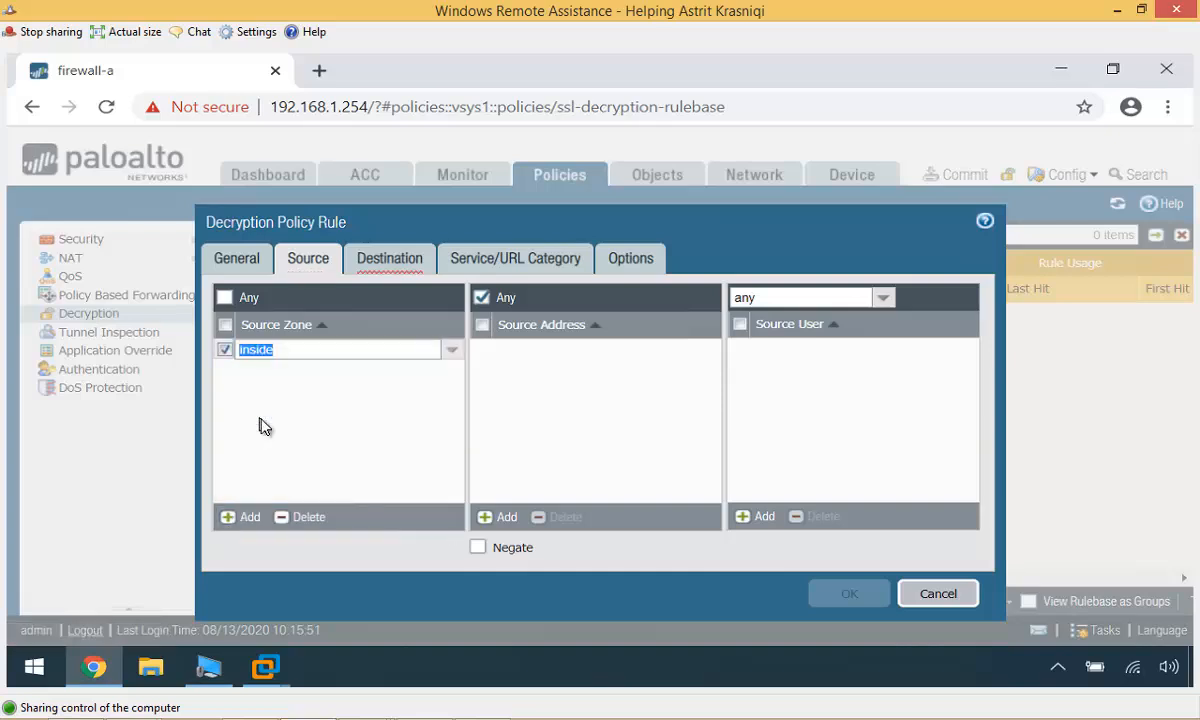
{"action": "left_click", "coordinate": [613, 413]}
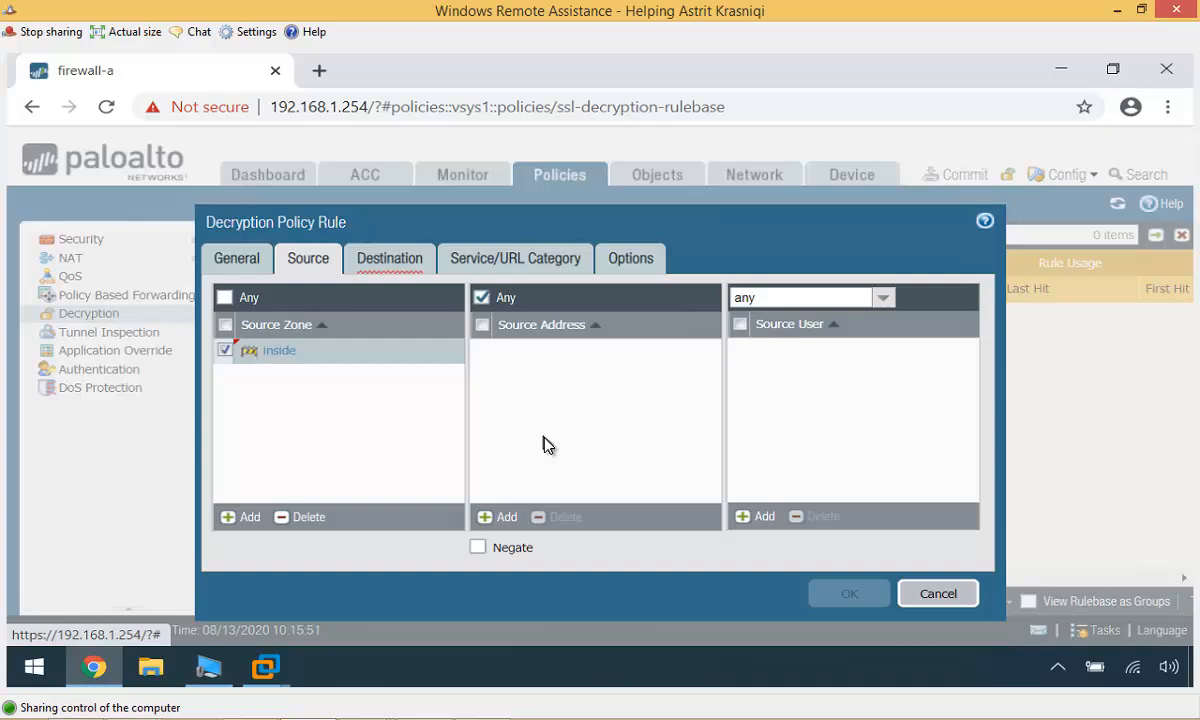
{"action": "left_click", "coordinate": [499, 517]}
{"action": "type", "text": "192.168.1"}
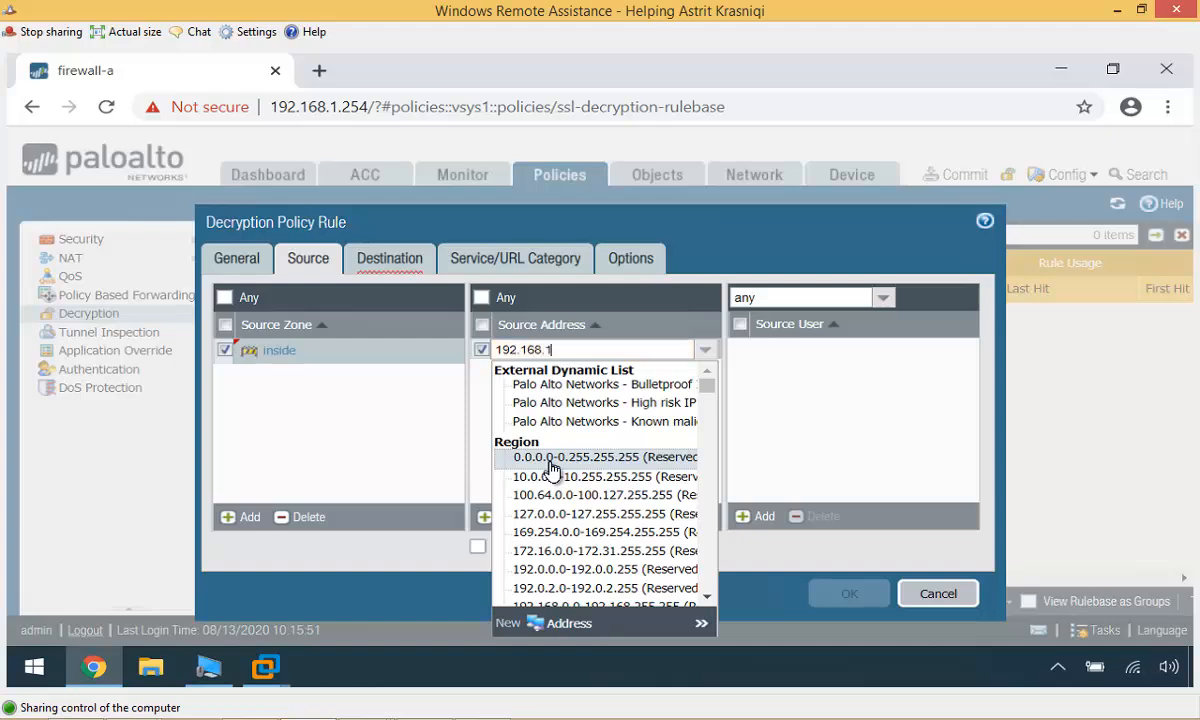
{"action": "type", "text": ".0/2"}
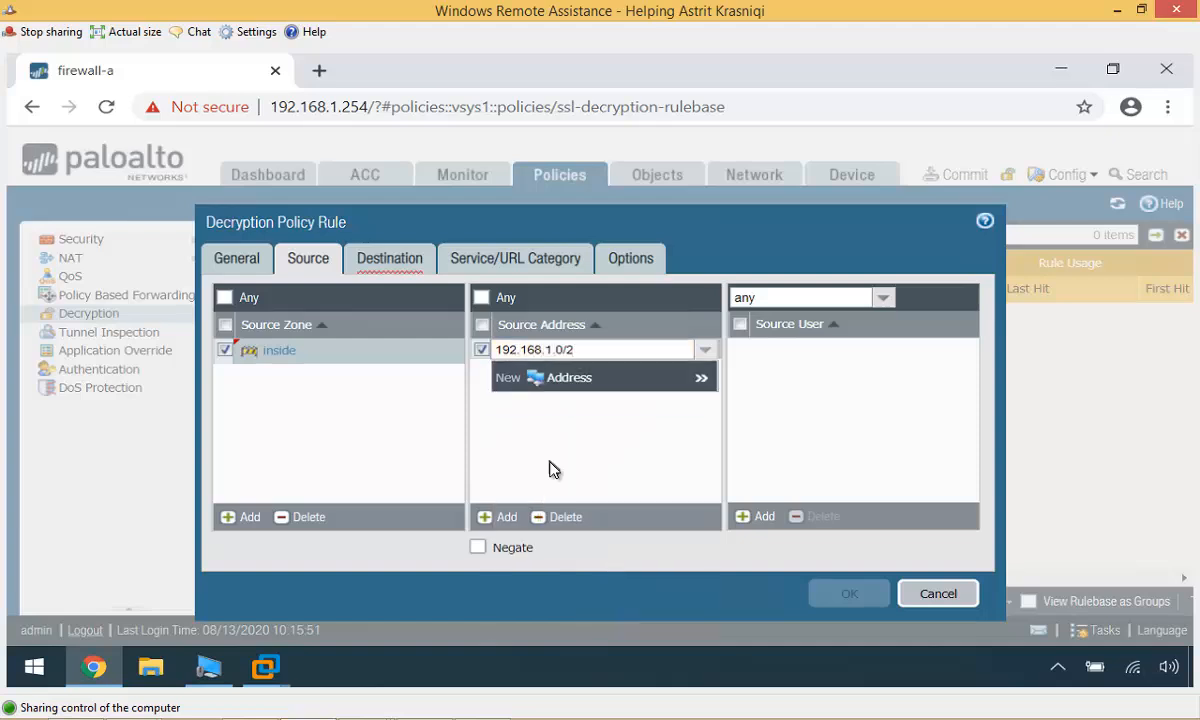
{"action": "type", "text": "4"}
{"action": "left_click", "coordinate": [549, 470]}
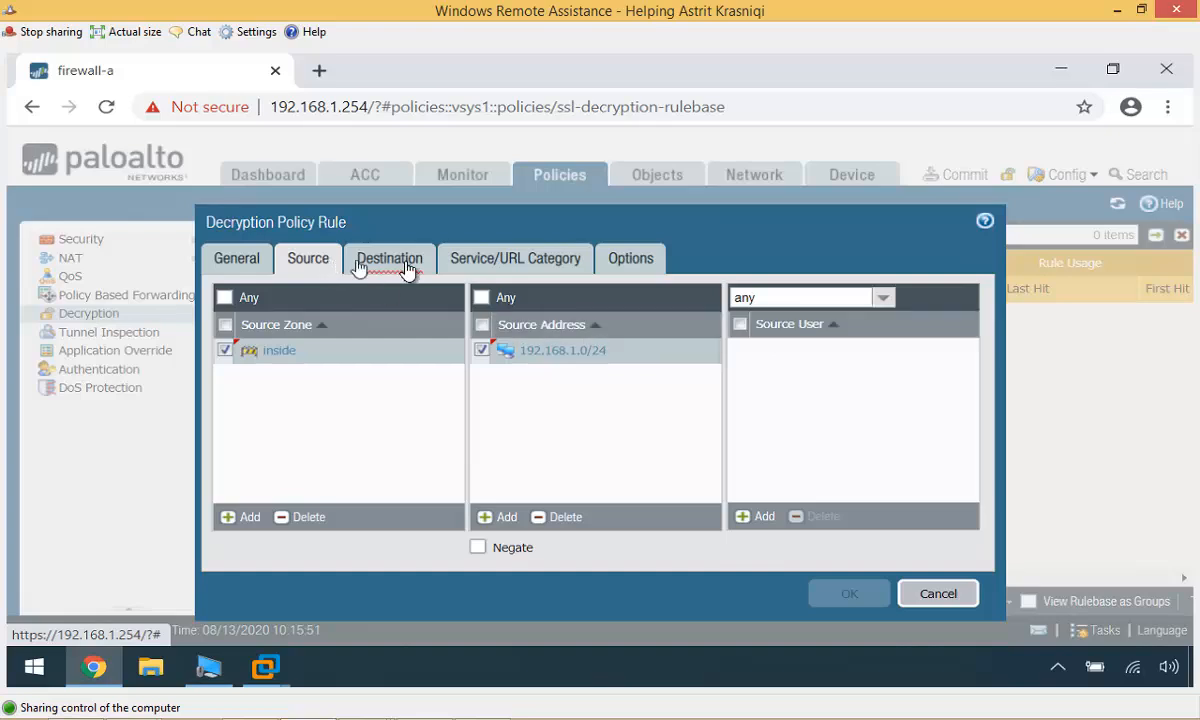
Set the decryption rule's destination zone to outside
{"action": "left_click", "coordinate": [407, 266]}
{"action": "left_click", "coordinate": [244, 517]}
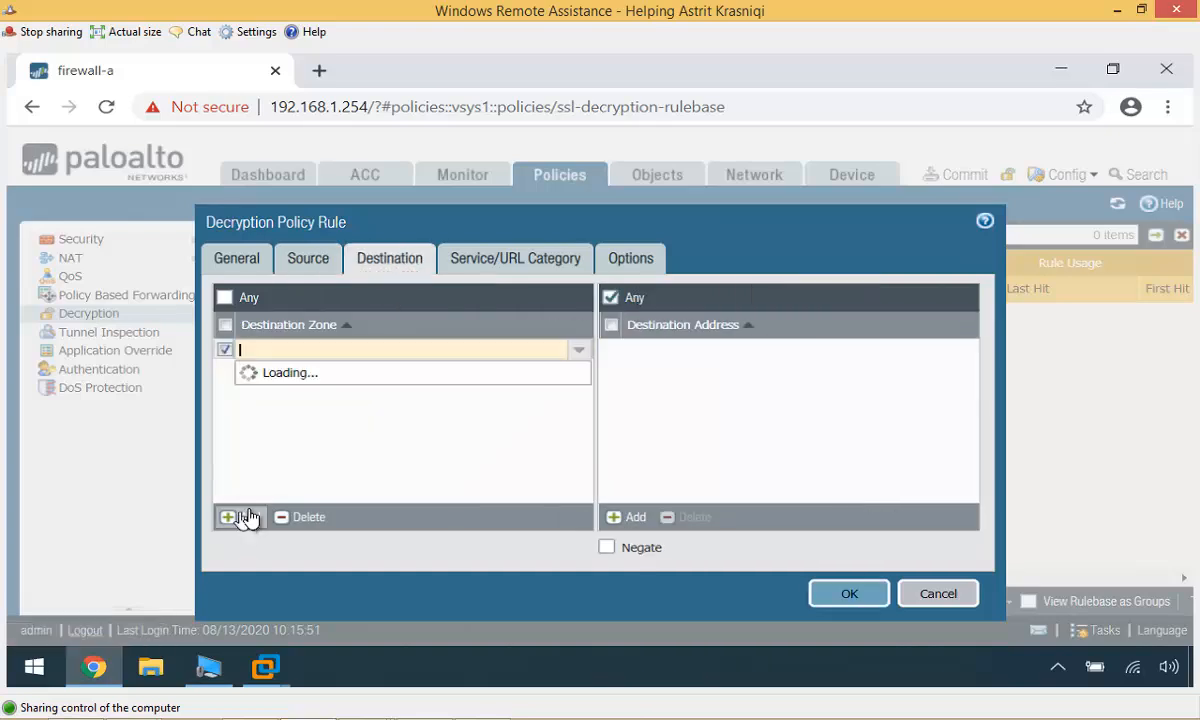
{"action": "left_click", "coordinate": [270, 433]}
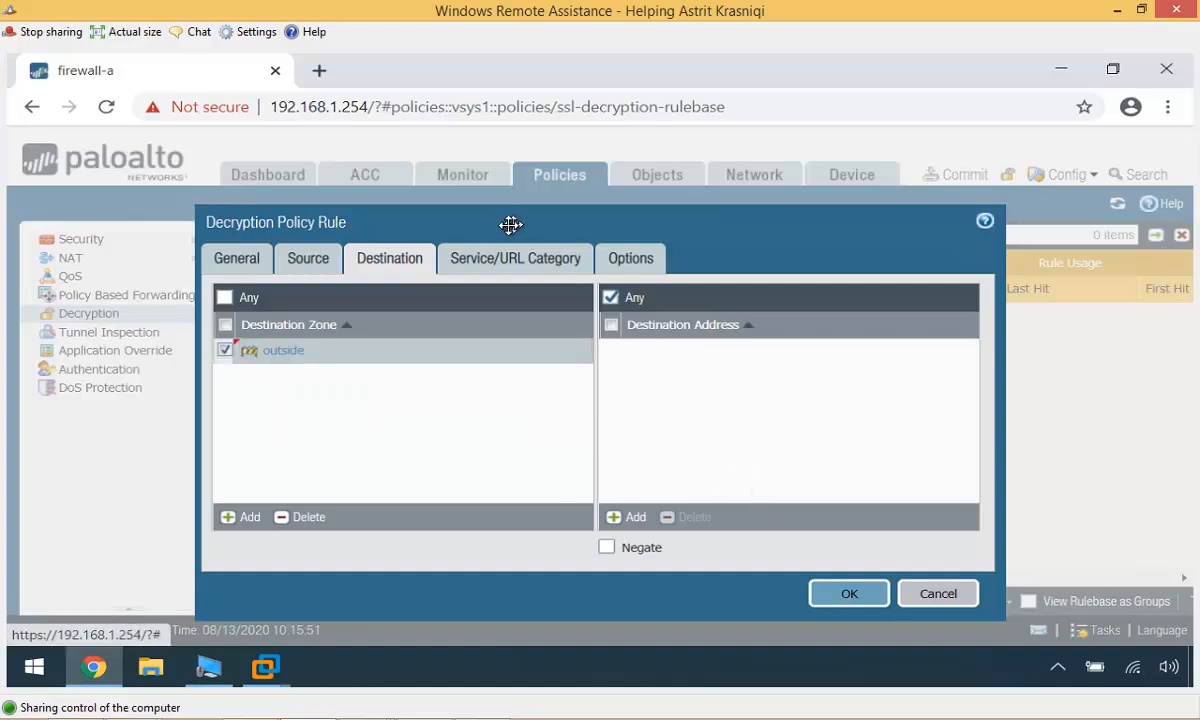
Save the rule with action Decrypt and type SSL Forward Proxy, and widen the source Address column in the rulebase
{"action": "left_click", "coordinate": [460, 256]}
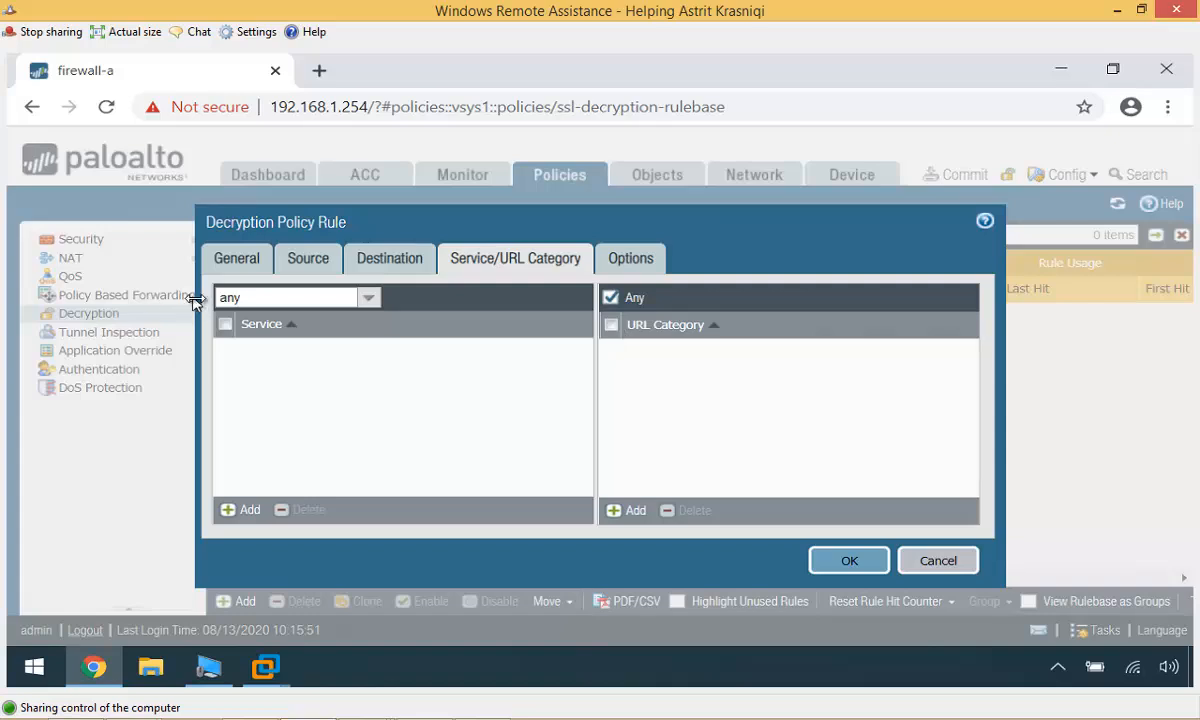
{"action": "left_click", "coordinate": [622, 262]}
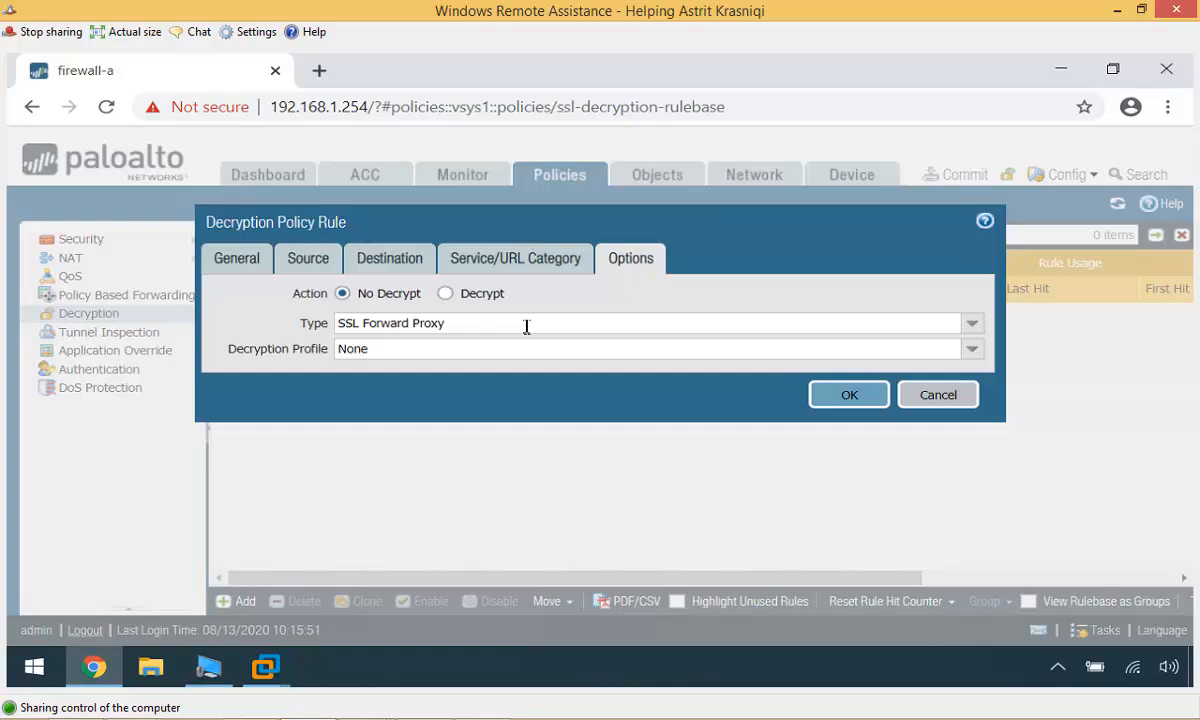
{"action": "left_click", "coordinate": [446, 294]}
{"action": "left_click", "coordinate": [972, 328]}
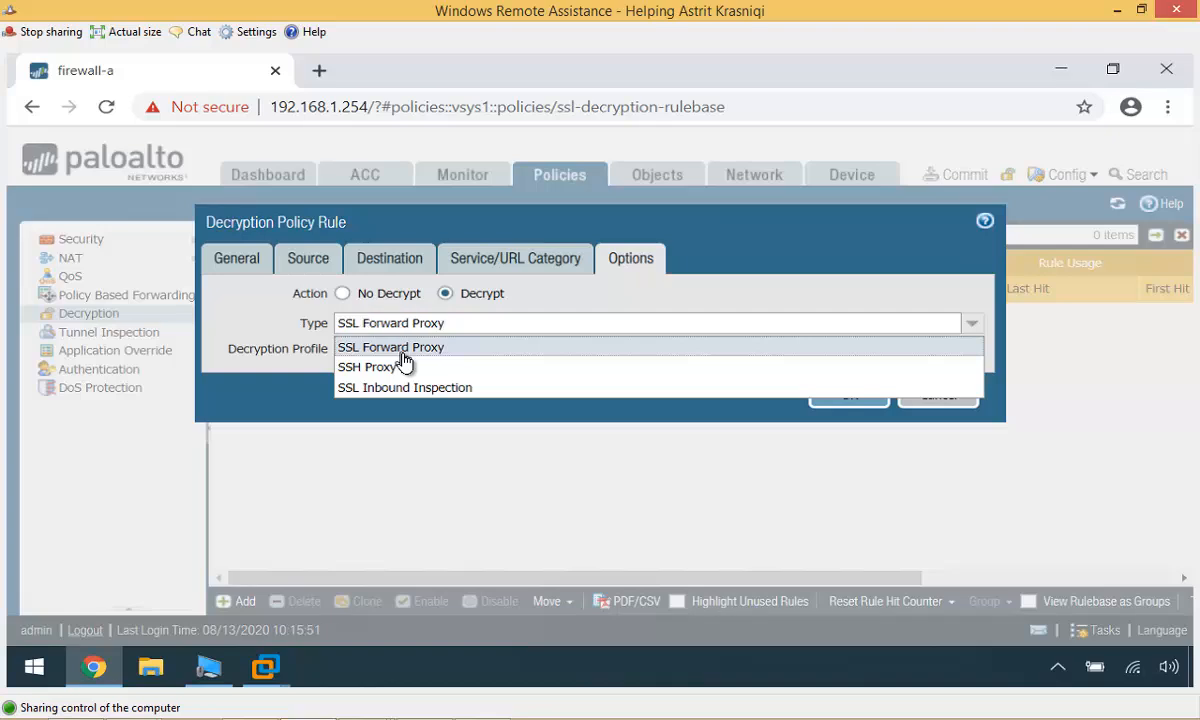
{"action": "left_click", "coordinate": [403, 350]}
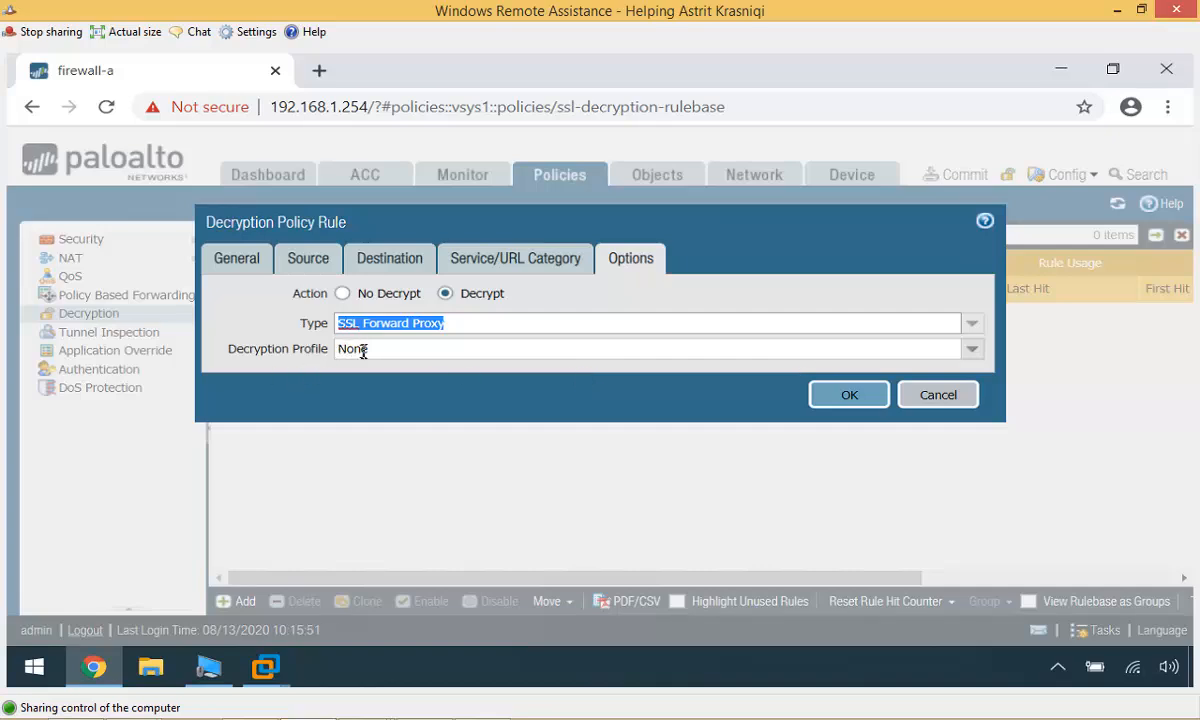
{"action": "left_click", "coordinate": [850, 395]}
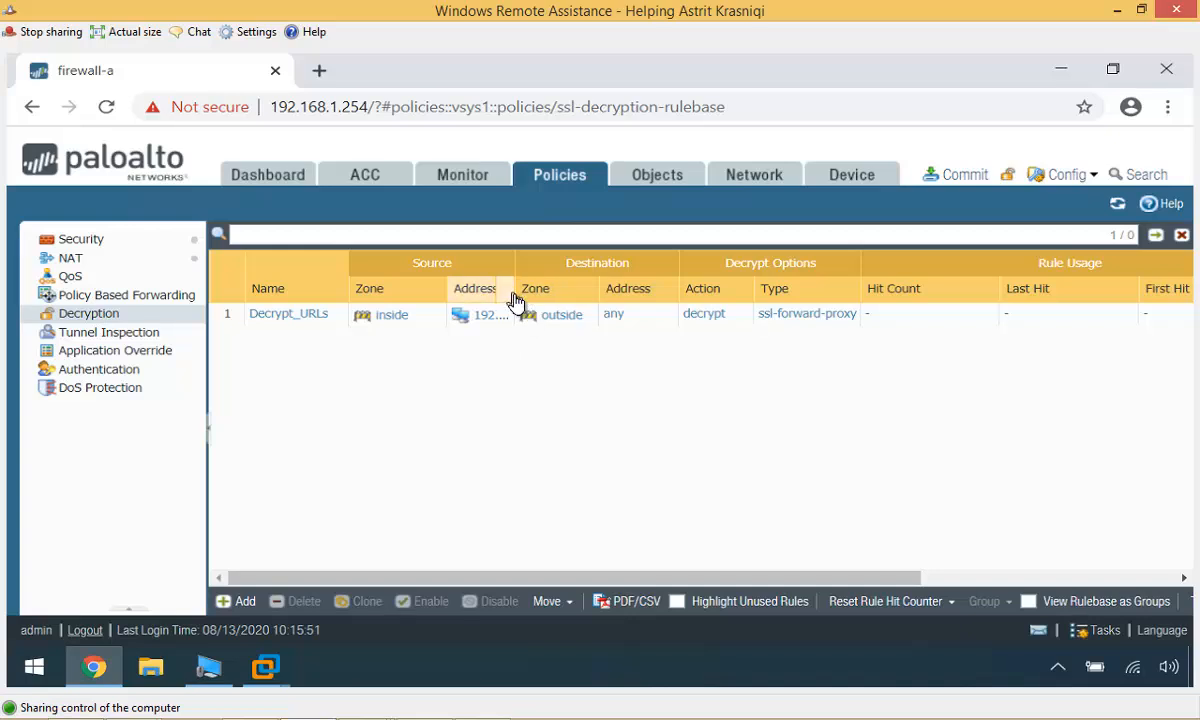
{"action": "left_click_drag", "start_coordinate": [517, 288], "coordinate": [576, 290]}
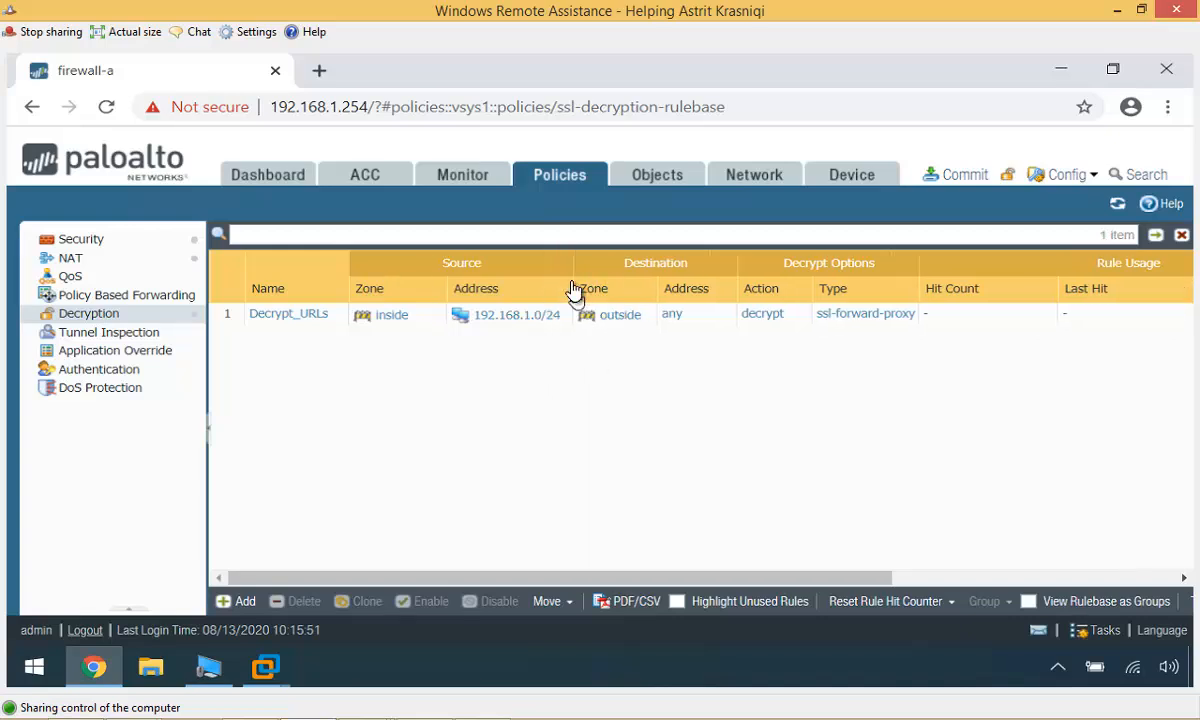
Open the list of decryption profiles among the firewall's objects
{"action": "left_click", "coordinate": [673, 180]}
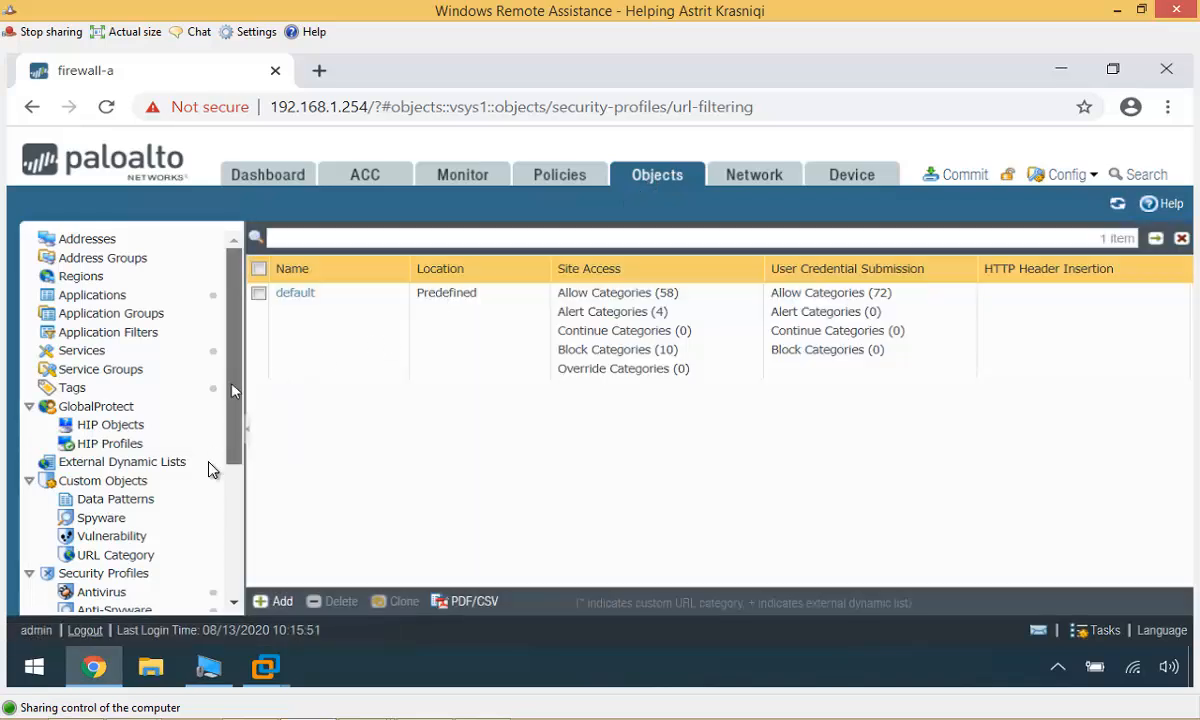
{"action": "scroll", "coordinate": [212, 500], "scroll_direction": "down", "scroll_amount": 4}
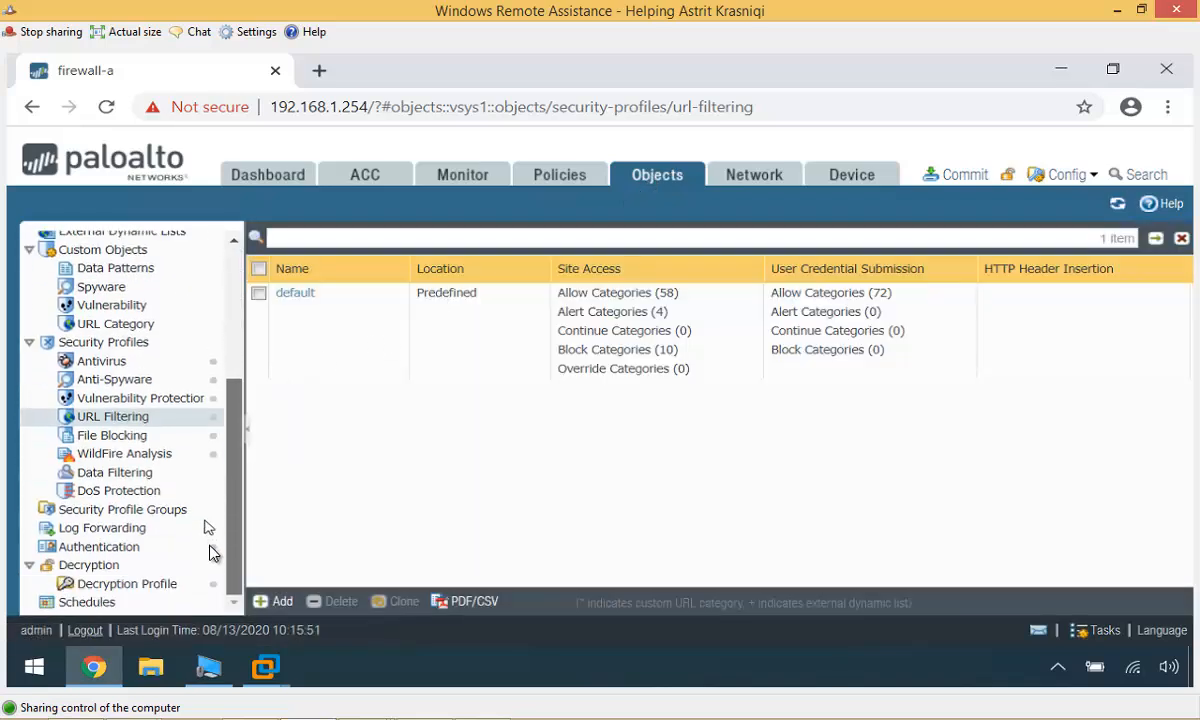
{"action": "left_click", "coordinate": [128, 586]}
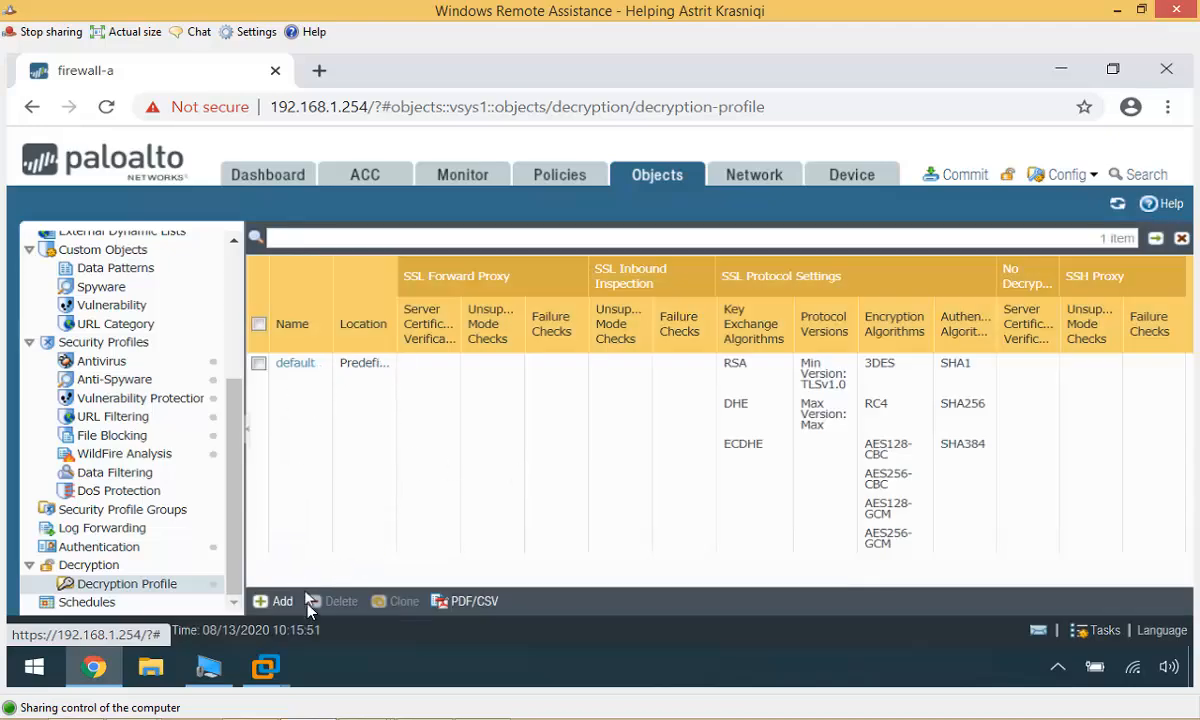
Add a decryption profile, naming it with the administrator's first name followed by _Decryption_Profile
{"action": "left_click", "coordinate": [279, 602]}
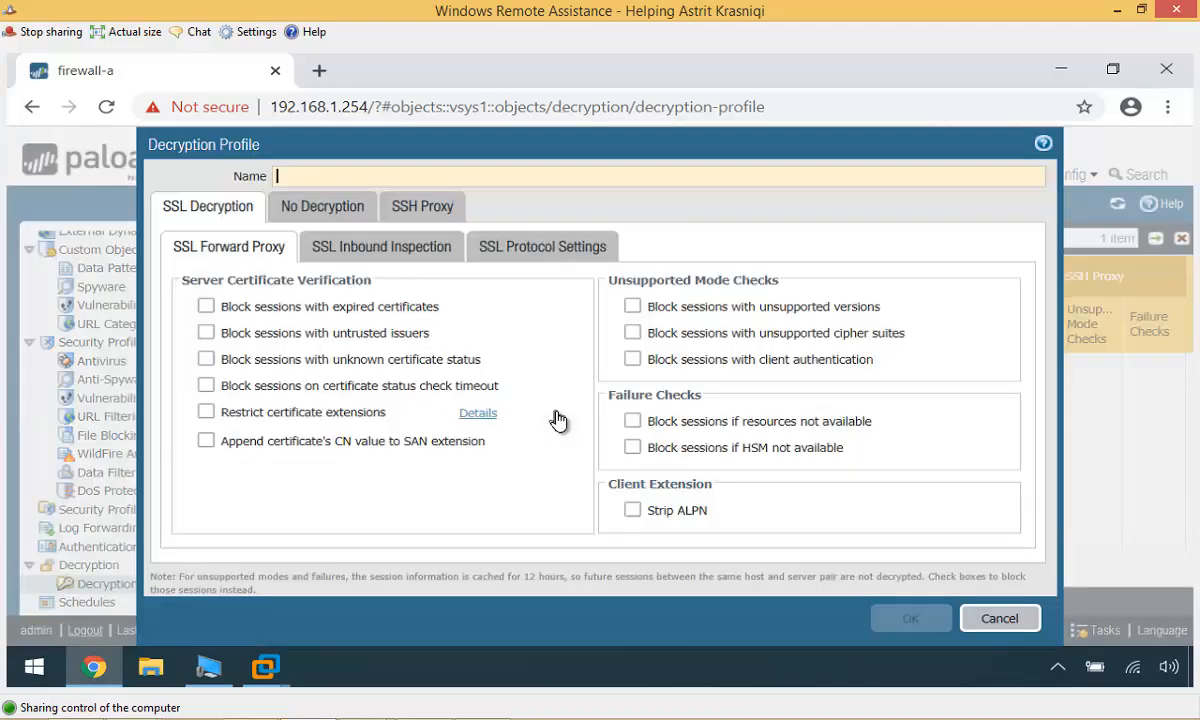
{"action": "type", "text": "Astrit"}
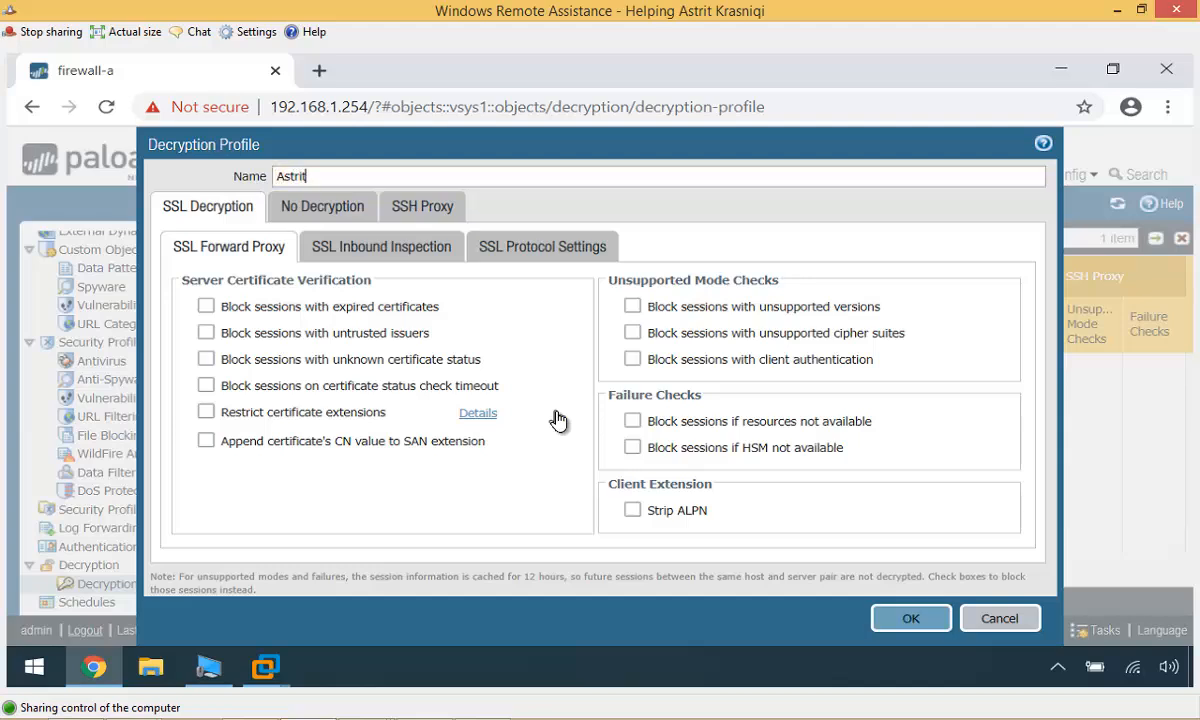
{"action": "type", "text": "_Decryption_Profile"}
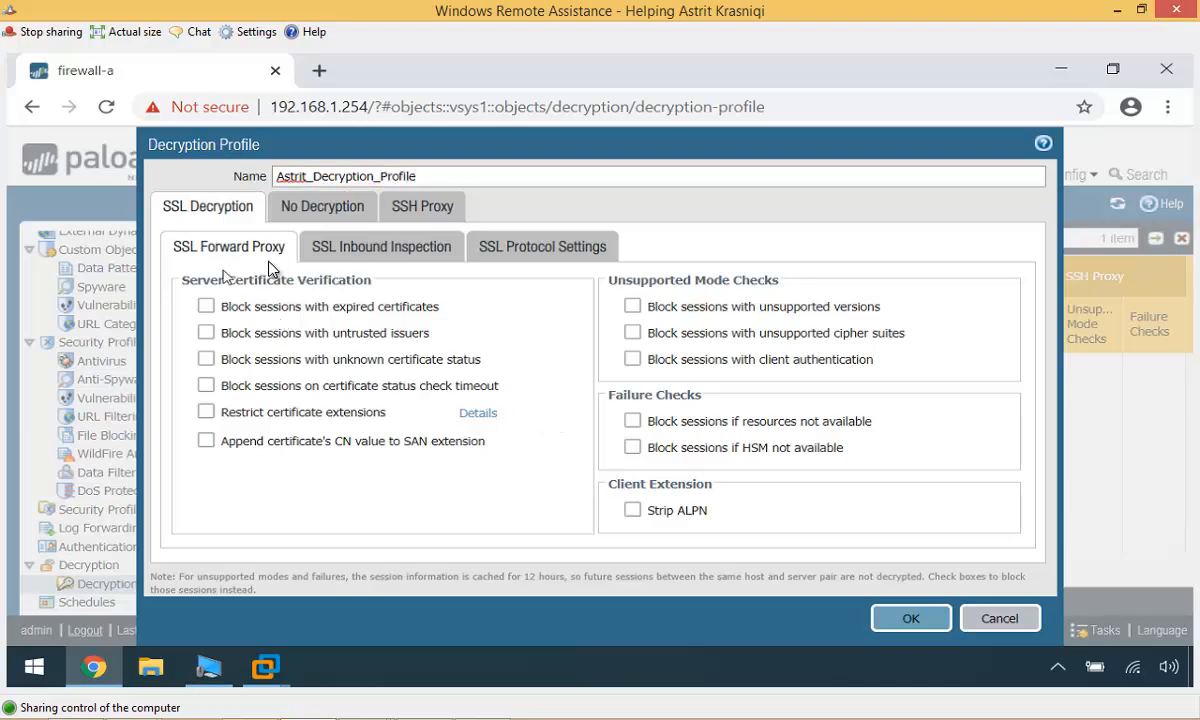
Enable all the server certificate verification options for SSL Forward Proxy, including restricting certificate extensions and appending the CN value to SAN
{"action": "left_click", "coordinate": [206, 307]}
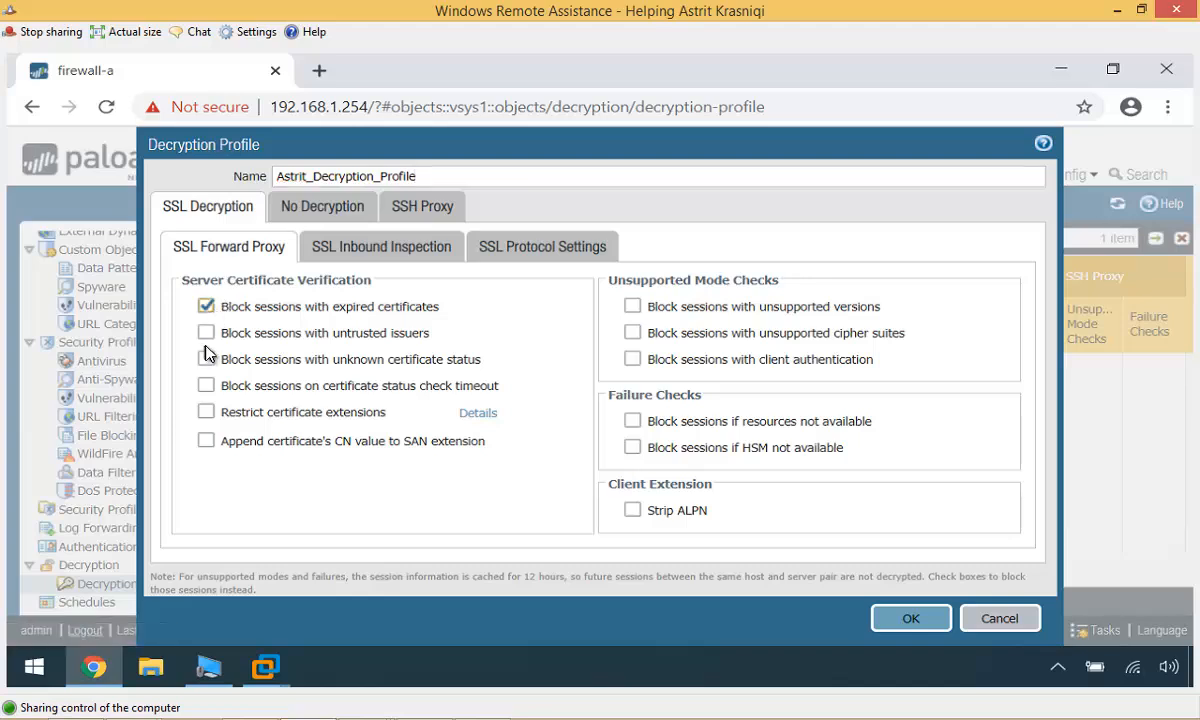
{"action": "left_click", "coordinate": [206, 333]}
{"action": "left_click", "coordinate": [206, 359]}
{"action": "left_click", "coordinate": [206, 386]}
{"action": "left_click", "coordinate": [206, 441]}
Enable all SSL Forward Proxy unsupported mode checks and failure checks, plus Strip ALPN
{"action": "left_click", "coordinate": [632, 307]}
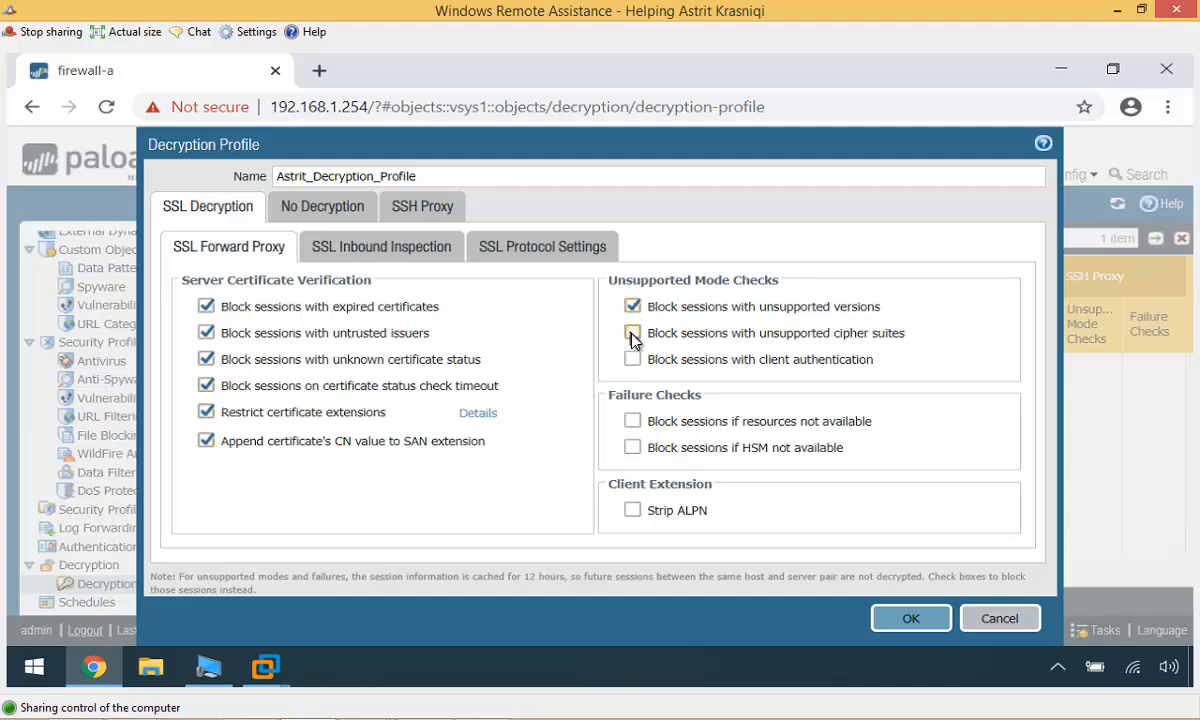
{"action": "left_click", "coordinate": [632, 333]}
{"action": "left_click", "coordinate": [632, 359]}
{"action": "left_click", "coordinate": [632, 421]}
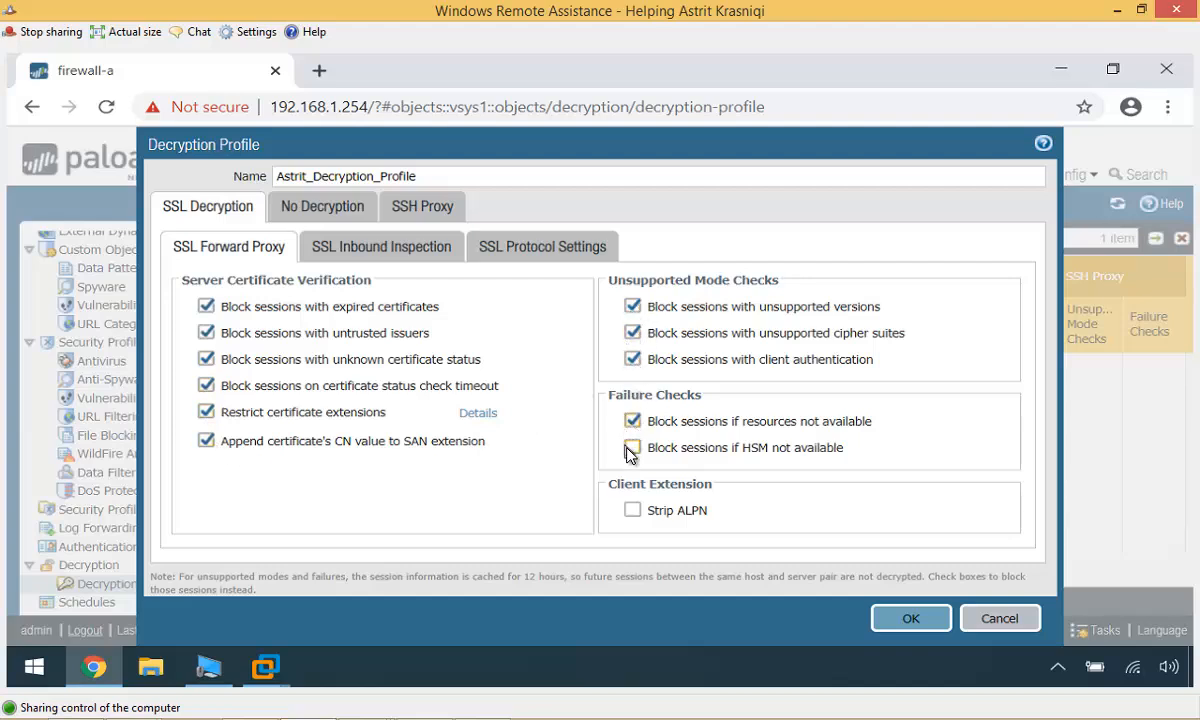
{"action": "left_click", "coordinate": [630, 509]}
For No Decryption traffic, block sessions with expired certificates and with untrusted issuers
{"action": "left_click", "coordinate": [307, 208]}
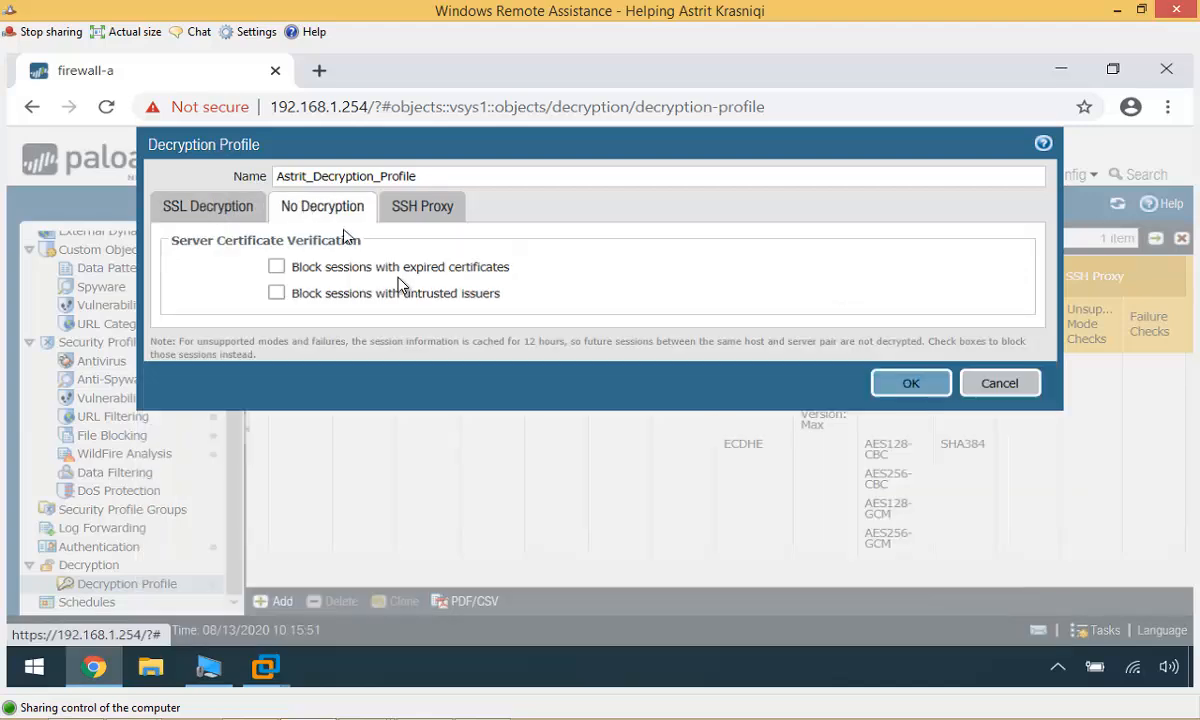
{"action": "left_click", "coordinate": [276, 268]}
{"action": "left_click", "coordinate": [276, 293]}
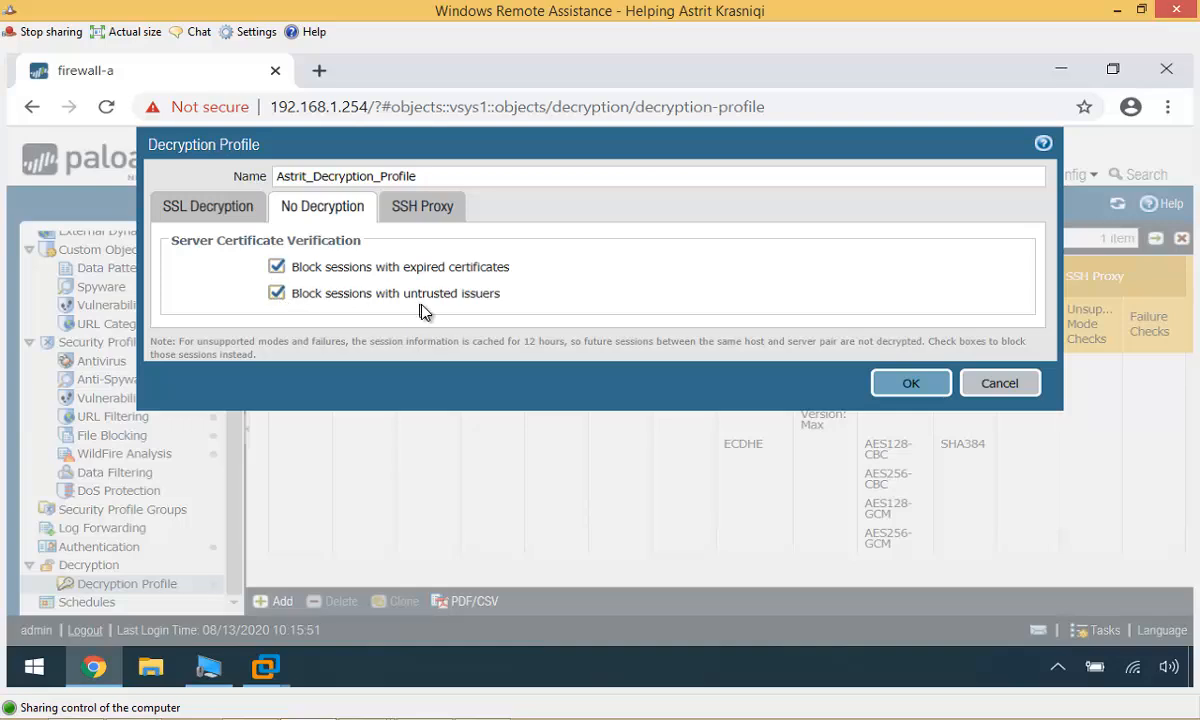
Review the profile's SSL Forward Proxy and SSL Inbound Inspection settings, and save the decryption profile
{"action": "left_click", "coordinate": [206, 220]}
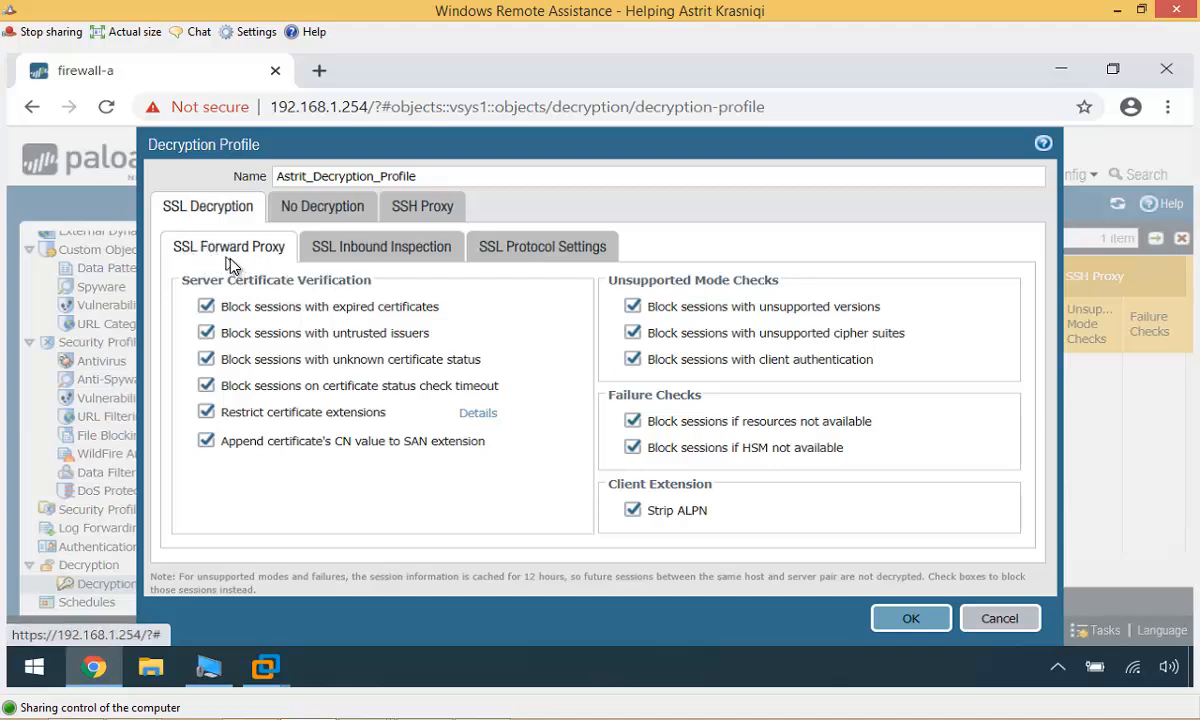
{"action": "left_click", "coordinate": [377, 250]}
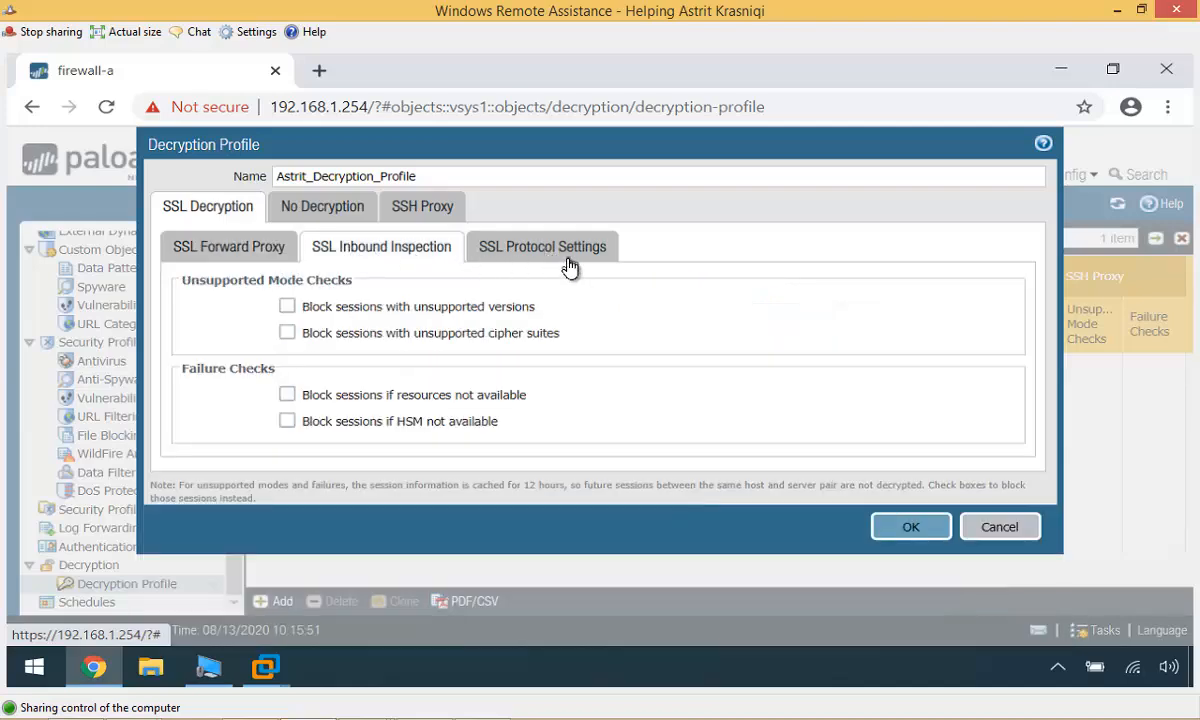
{"action": "left_click", "coordinate": [256, 254]}
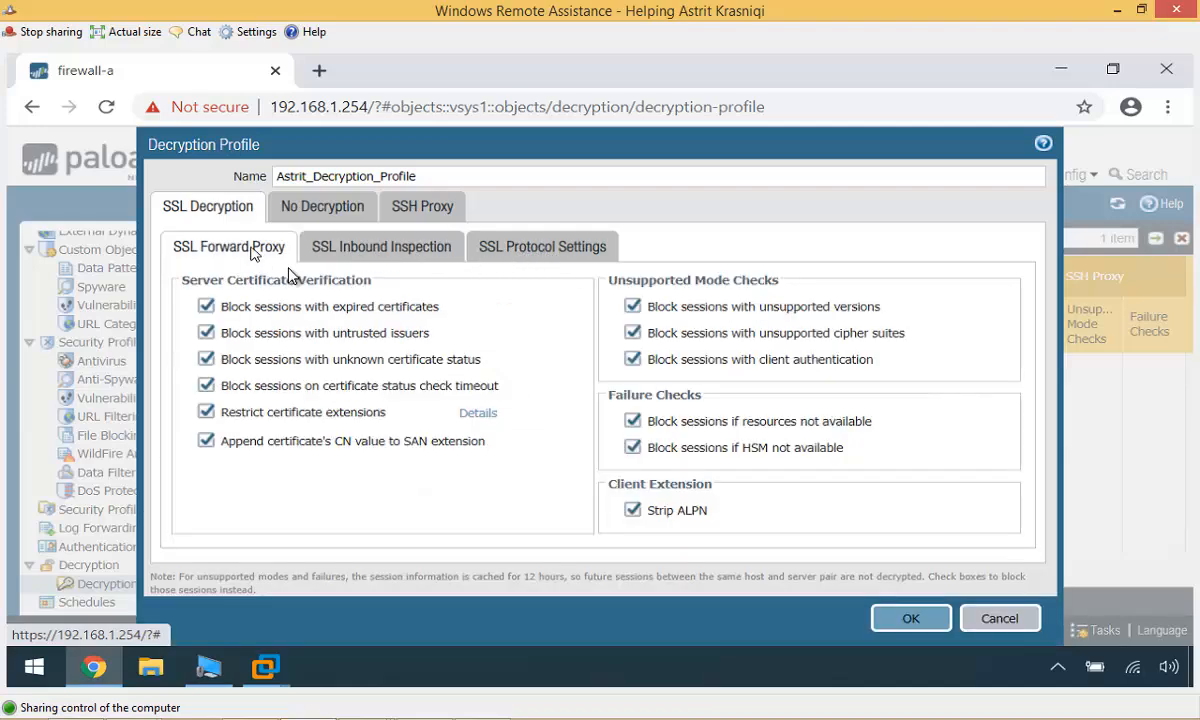
{"action": "left_click", "coordinate": [911, 618]}
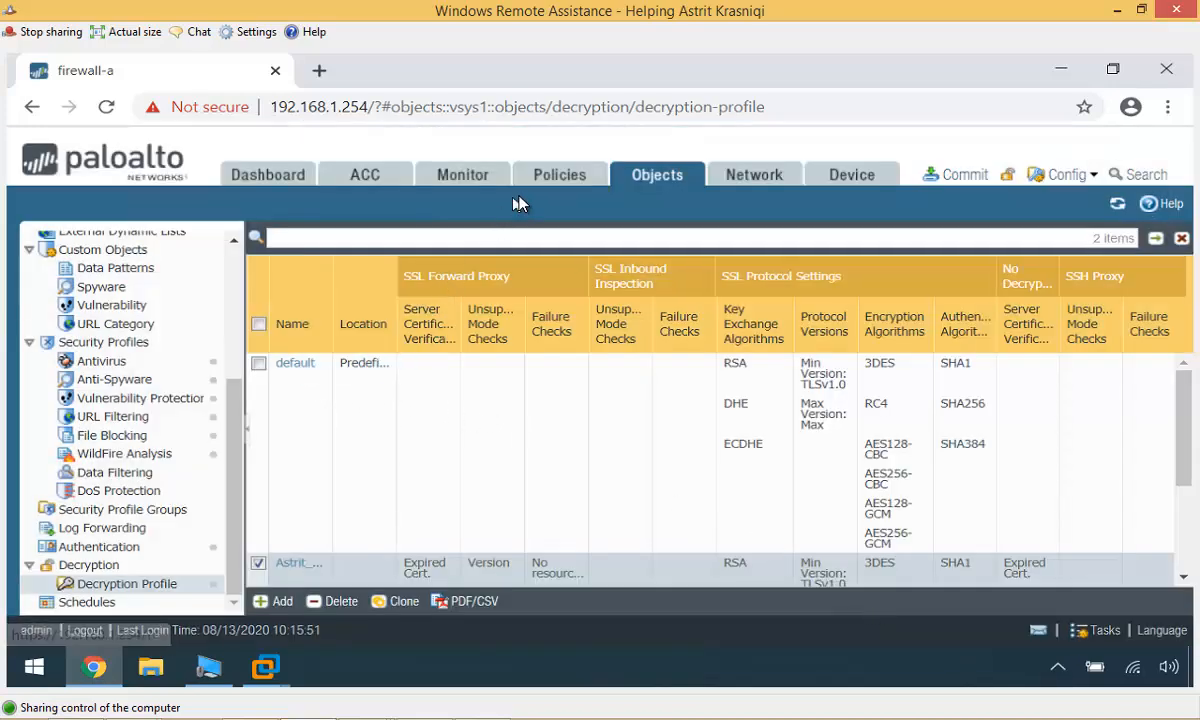
Assign the new custom decryption profile to the Decrypt_URLs decryption rule and save the rule
{"action": "left_click", "coordinate": [557, 177]}
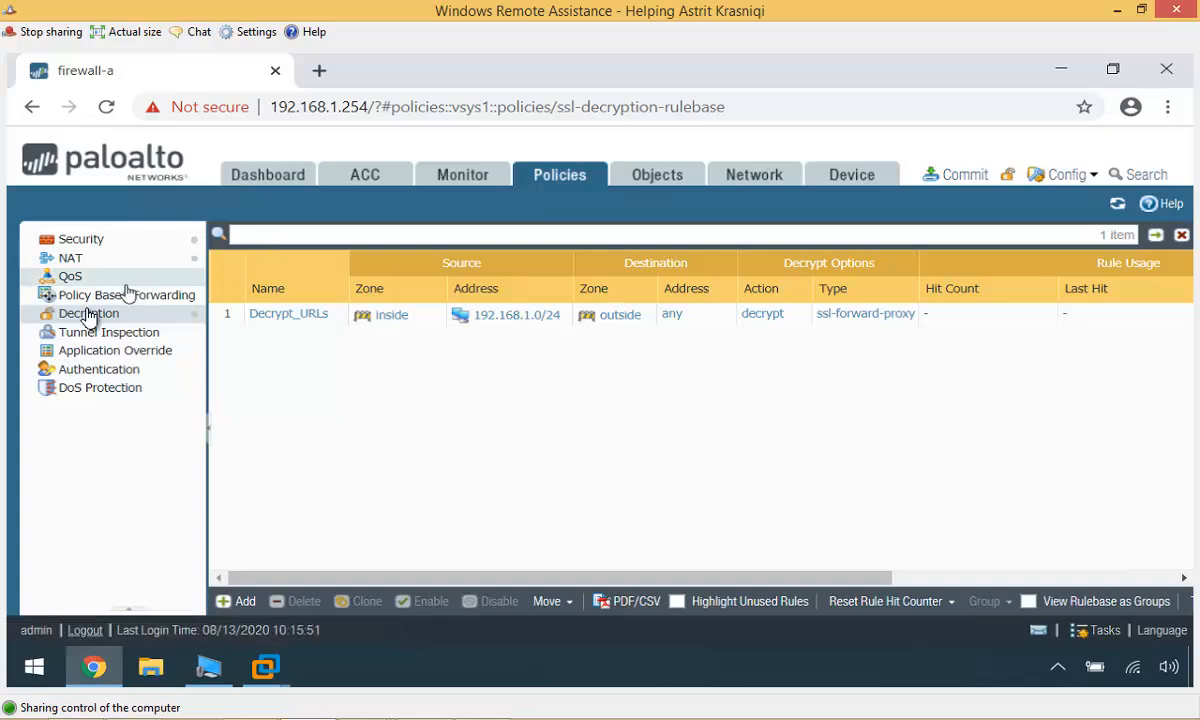
{"action": "left_click", "coordinate": [286, 315]}
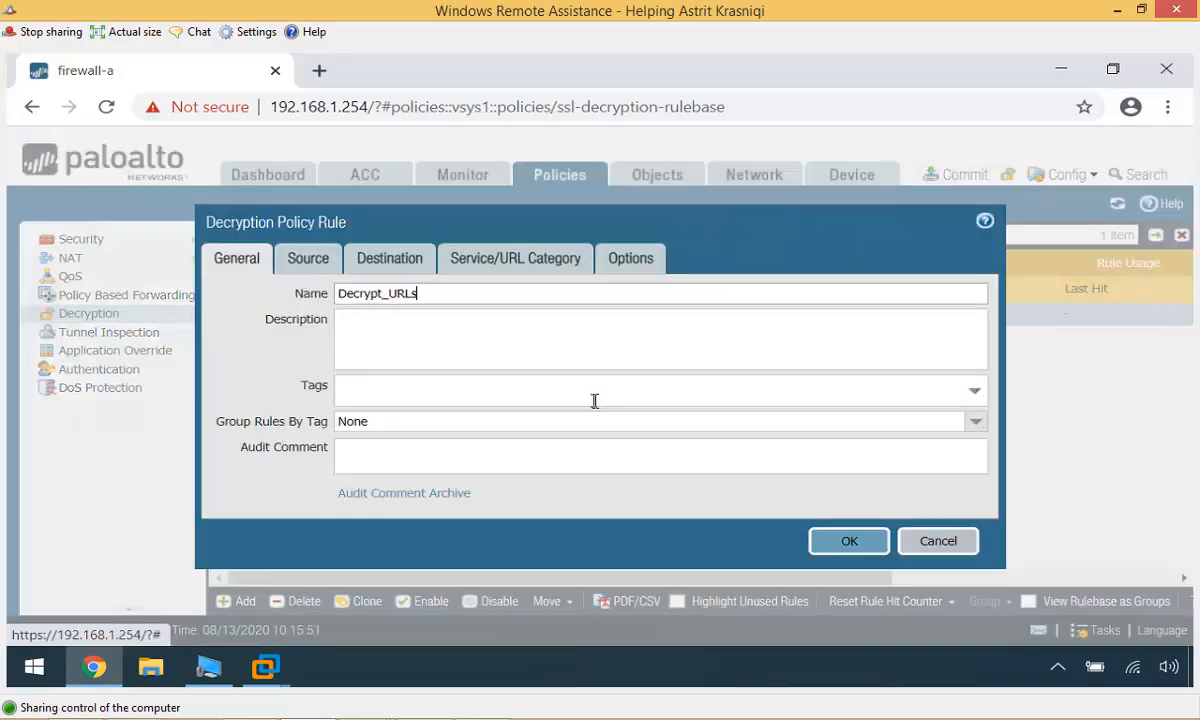
{"action": "left_click", "coordinate": [632, 259]}
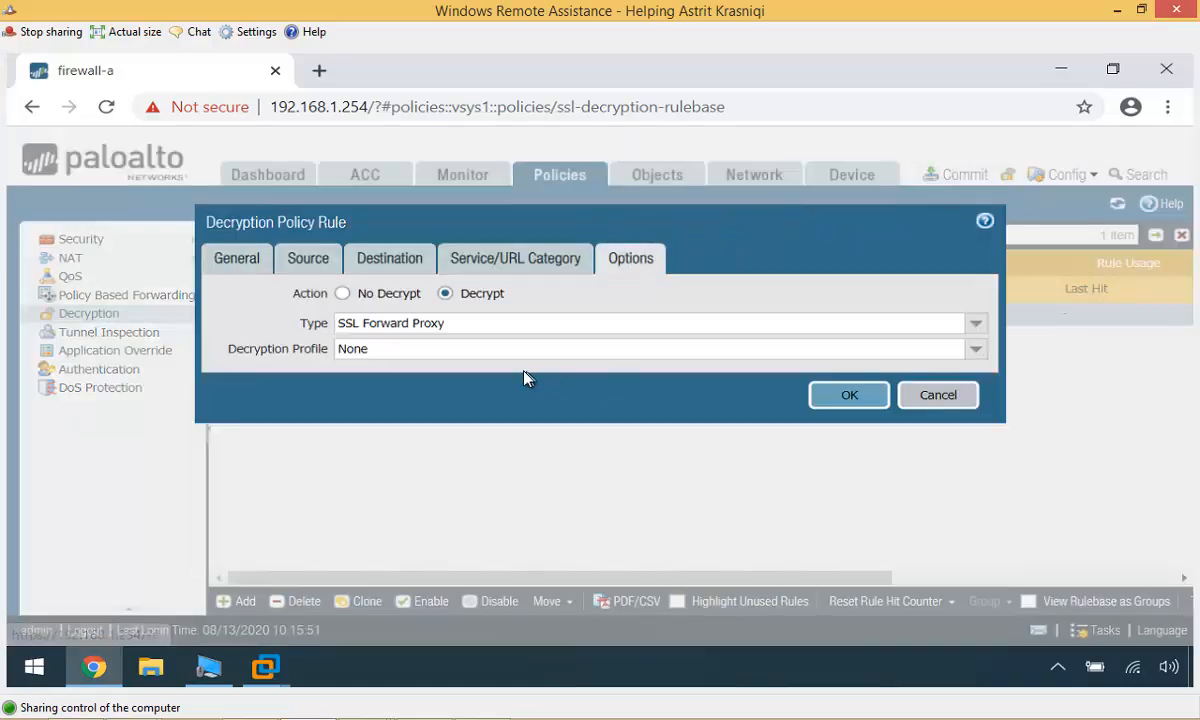
{"action": "left_click", "coordinate": [976, 350]}
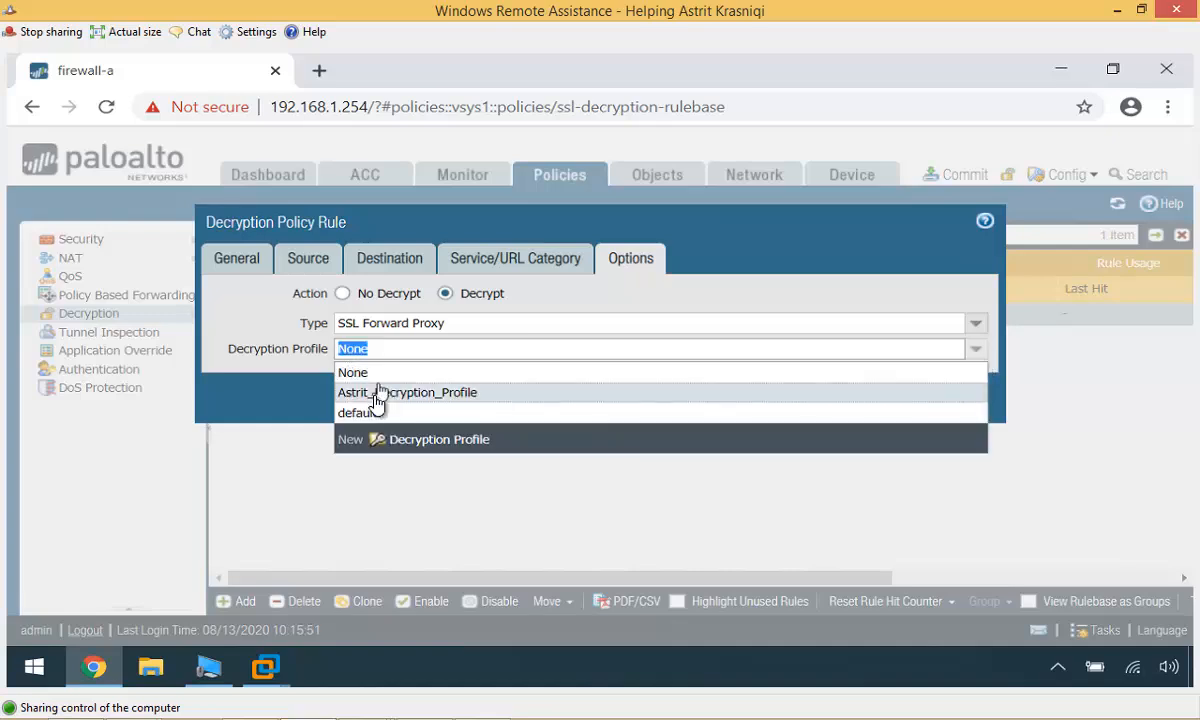
{"action": "left_click", "coordinate": [340, 392]}
{"action": "left_click", "coordinate": [820, 413]}
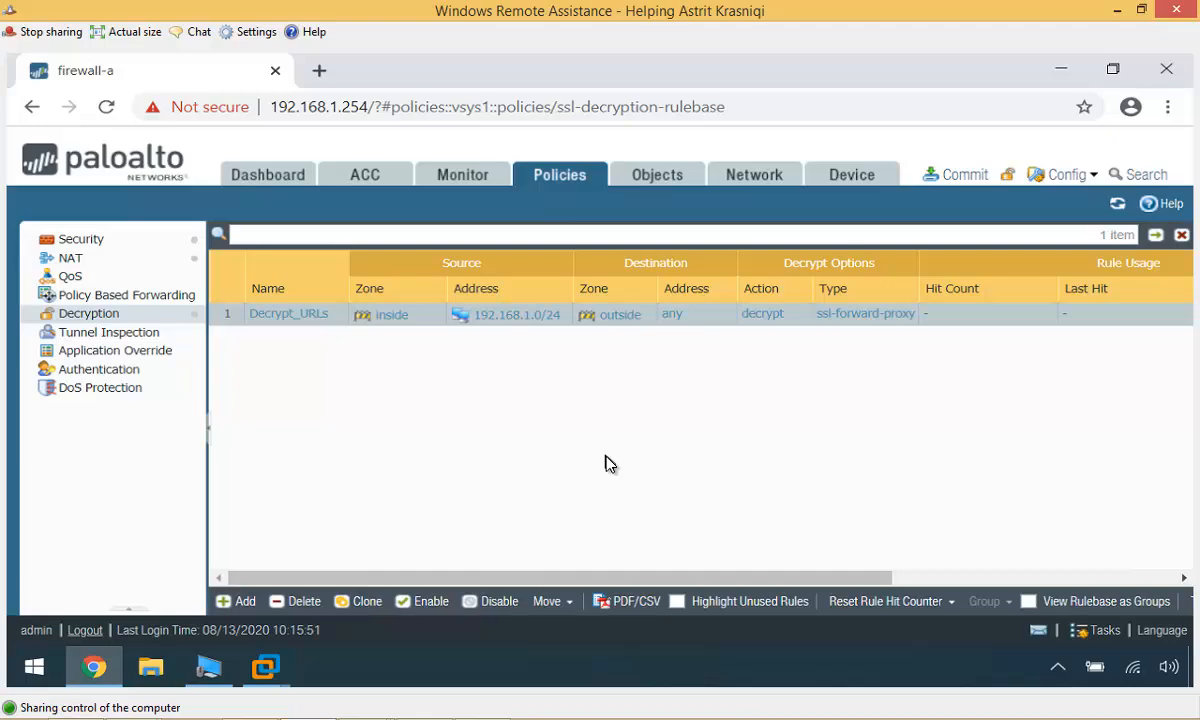
Commit the decryption rule and profile configuration to the firewall and dismiss the commit status
{"action": "left_click", "coordinate": [958, 178]}
{"action": "left_click", "coordinate": [795, 625]}
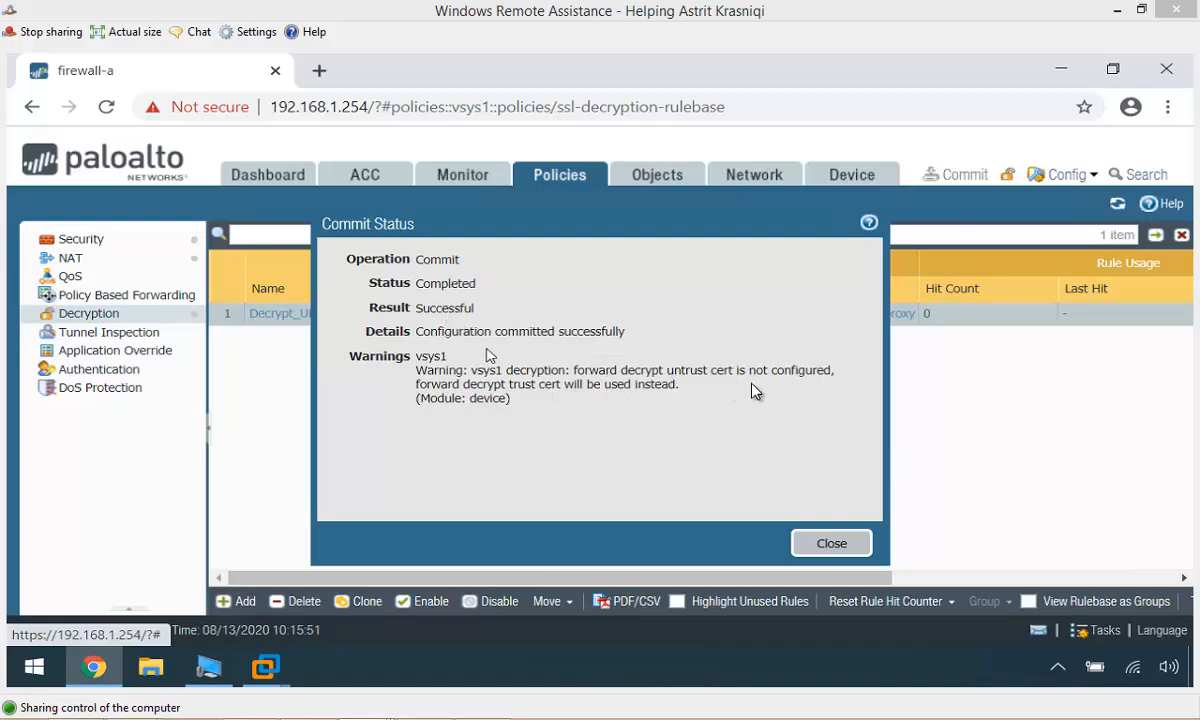
{"action": "left_click", "coordinate": [831, 545]}
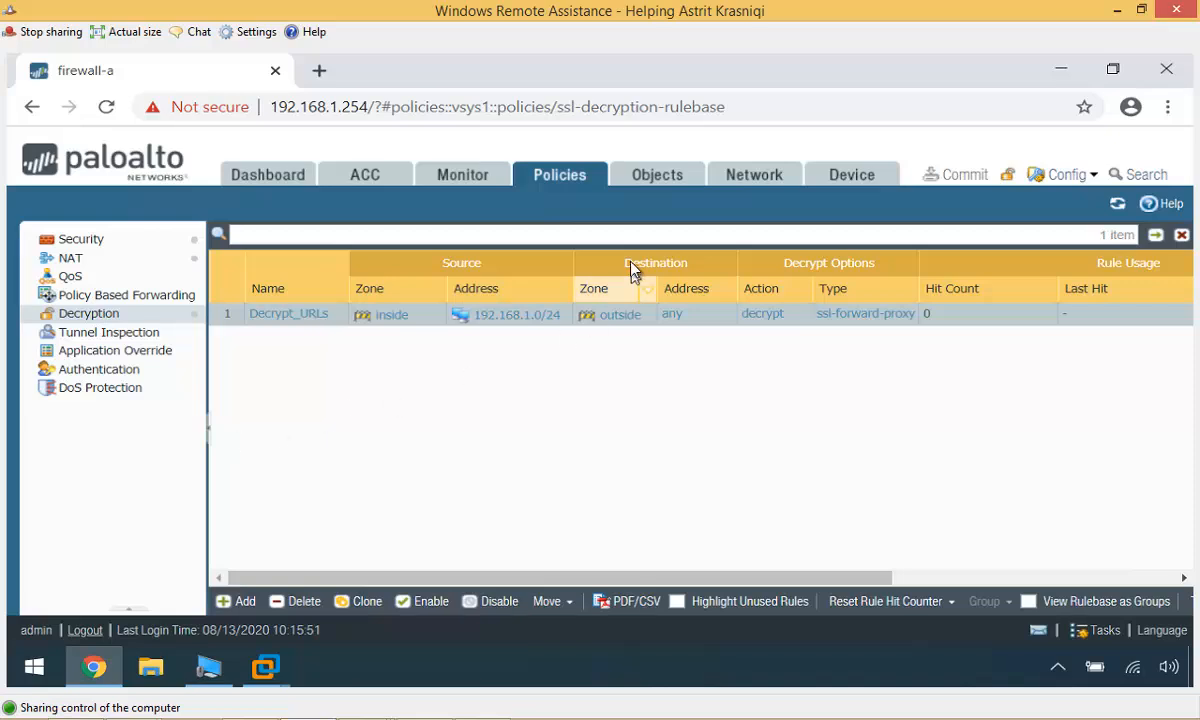
Mark the Forward_Unturst_cert_CA device certificate as the Forward Untrust Certificate
{"action": "left_click", "coordinate": [846, 183]}
{"action": "left_click", "coordinate": [118, 461]}
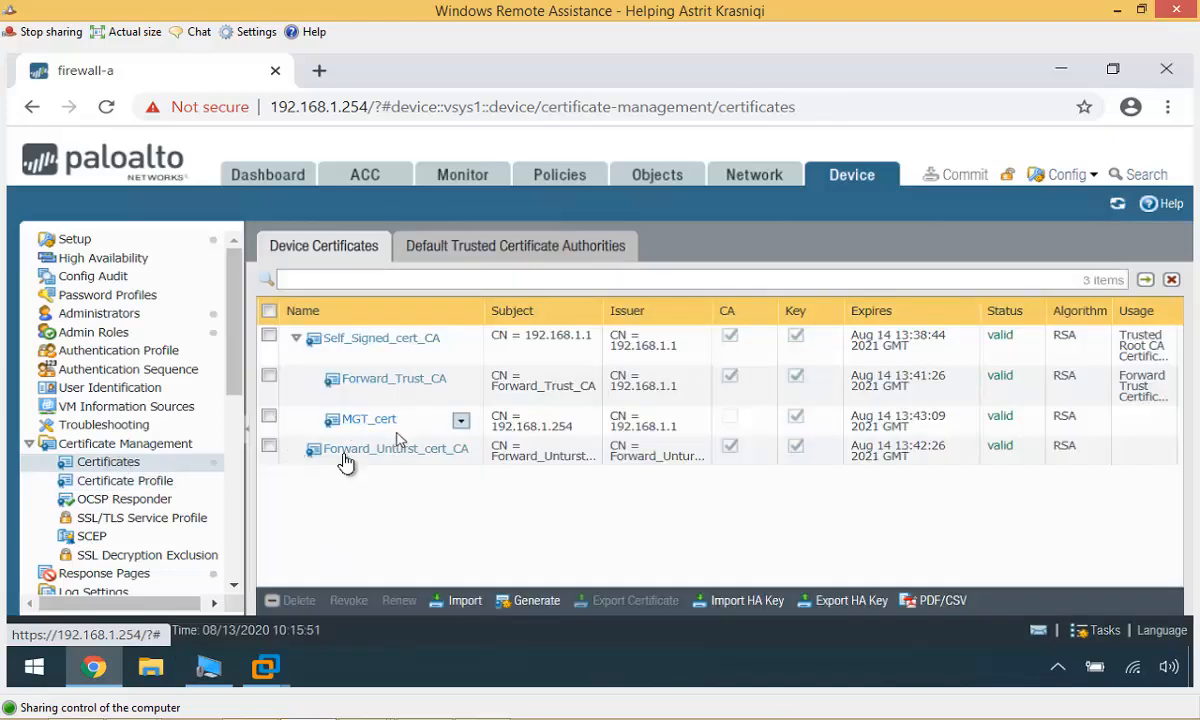
{"action": "left_click", "coordinate": [372, 452]}
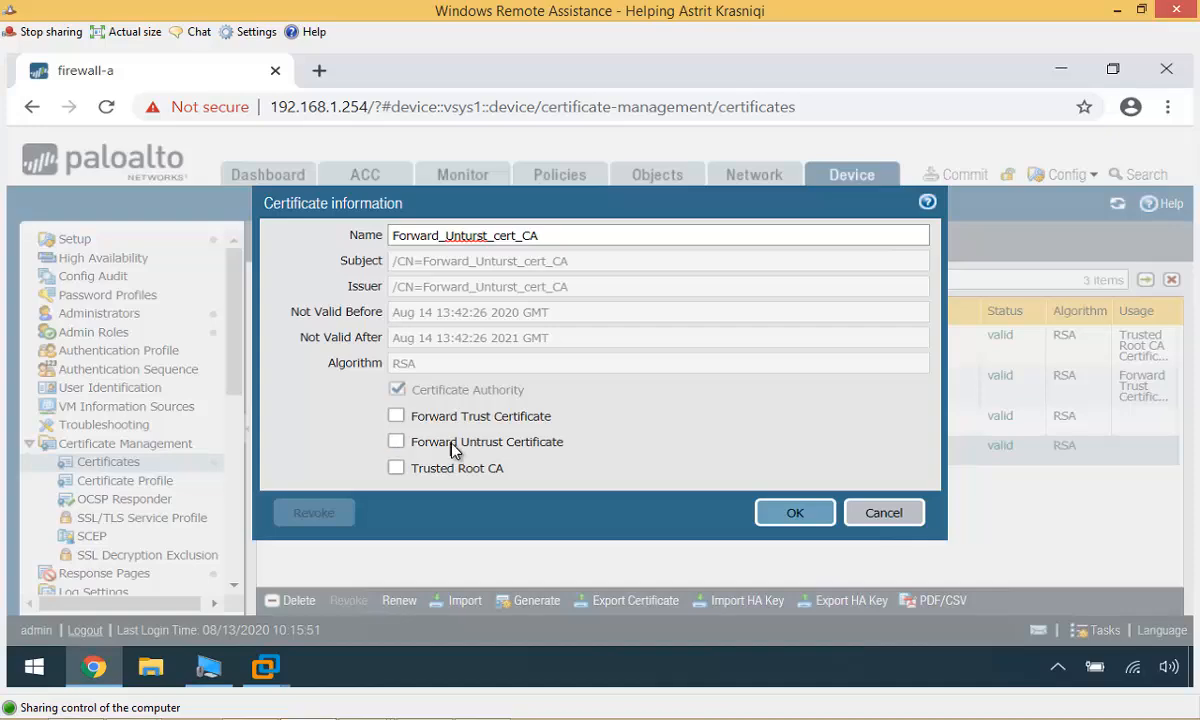
{"action": "left_click", "coordinate": [396, 443]}
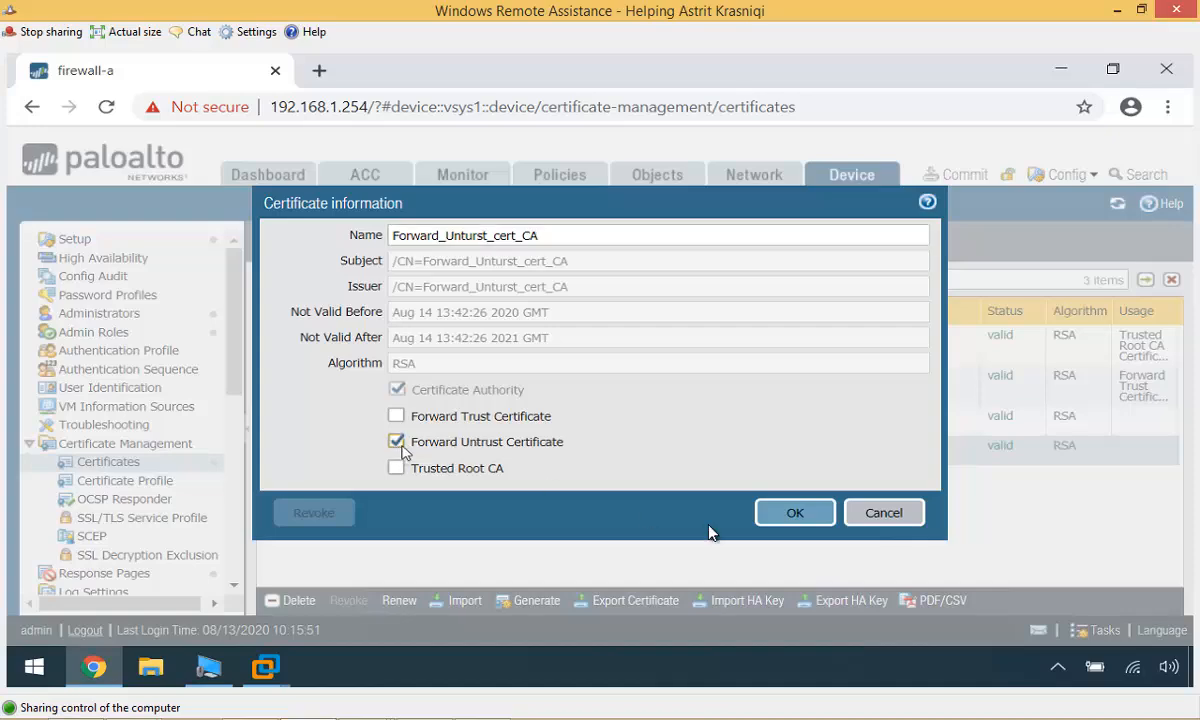
{"action": "left_click", "coordinate": [795, 513]}
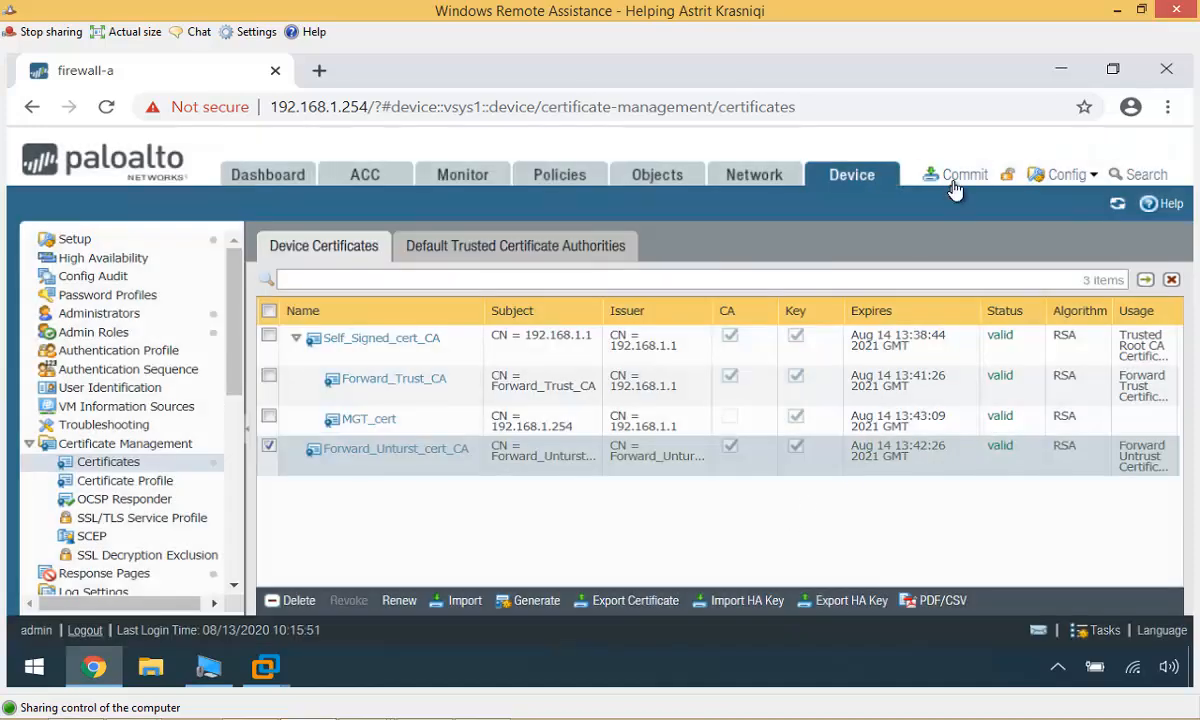
Commit the forward untrust certificate change and dismiss the commit status
{"action": "left_click", "coordinate": [955, 178]}
{"action": "left_click", "coordinate": [808, 625]}
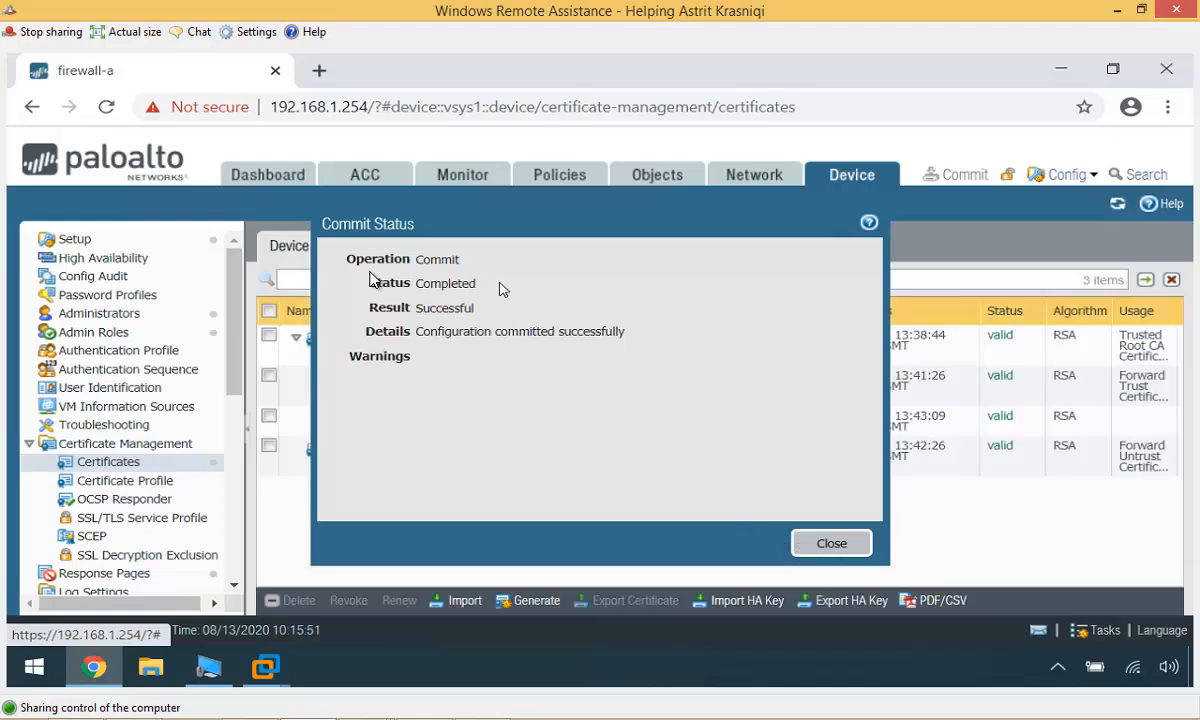
{"action": "left_click", "coordinate": [820, 543]}
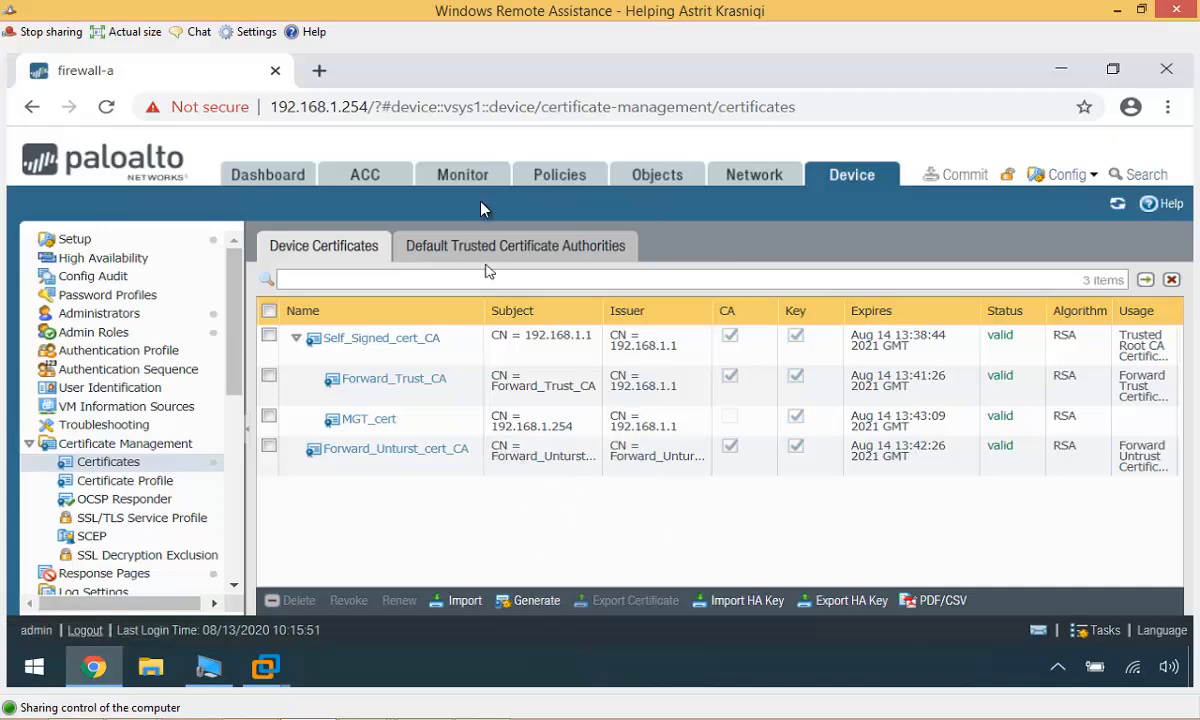
Open the firewall's traffic log and hide its Decrypted column
{"action": "left_click", "coordinate": [447, 186]}
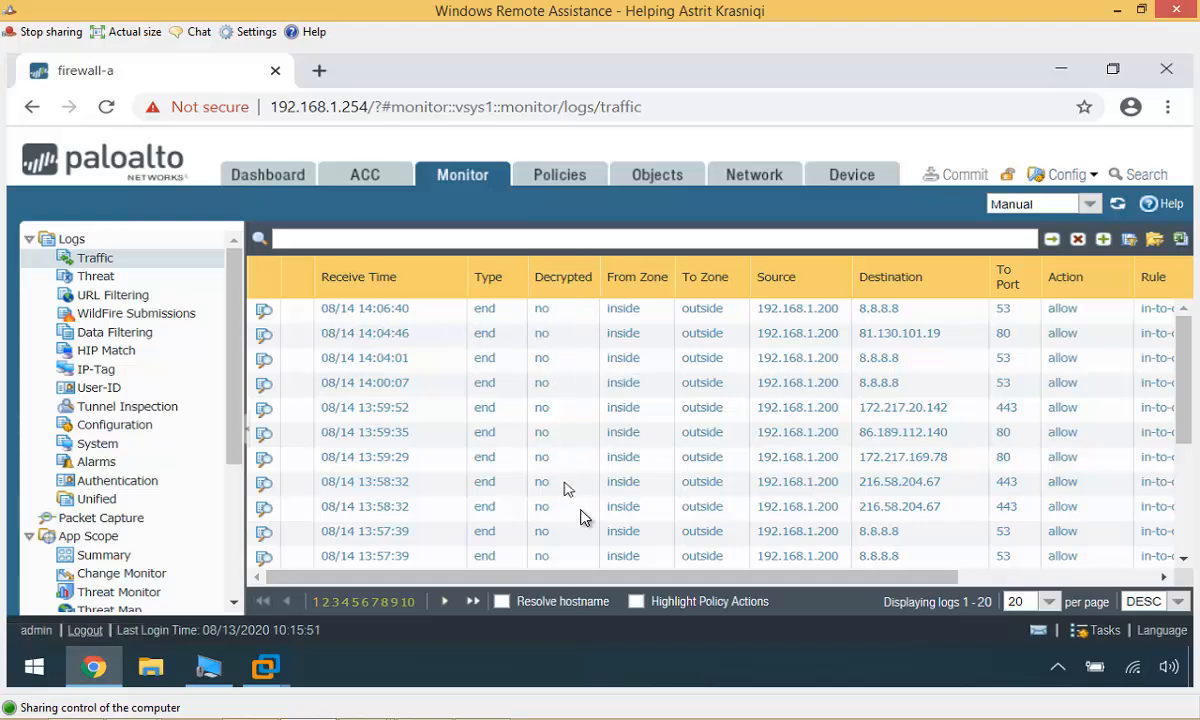
{"action": "left_click", "coordinate": [588, 281]}
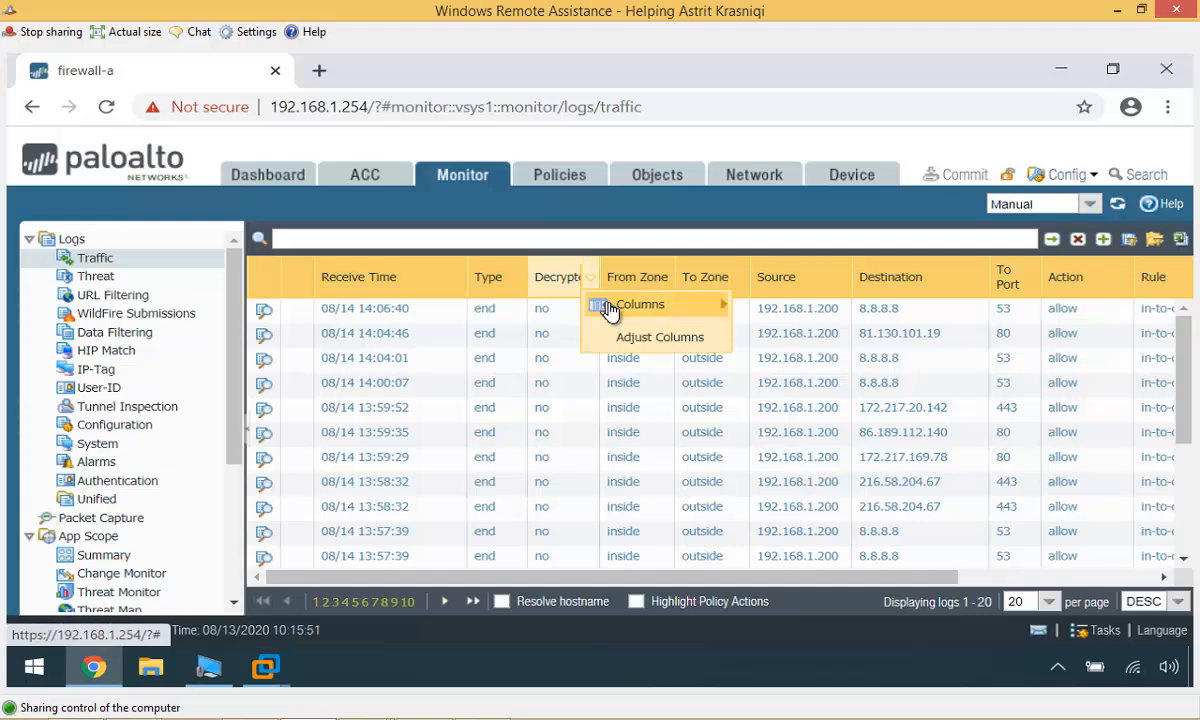
{"action": "mouse_move", "coordinate": [600, 304]}
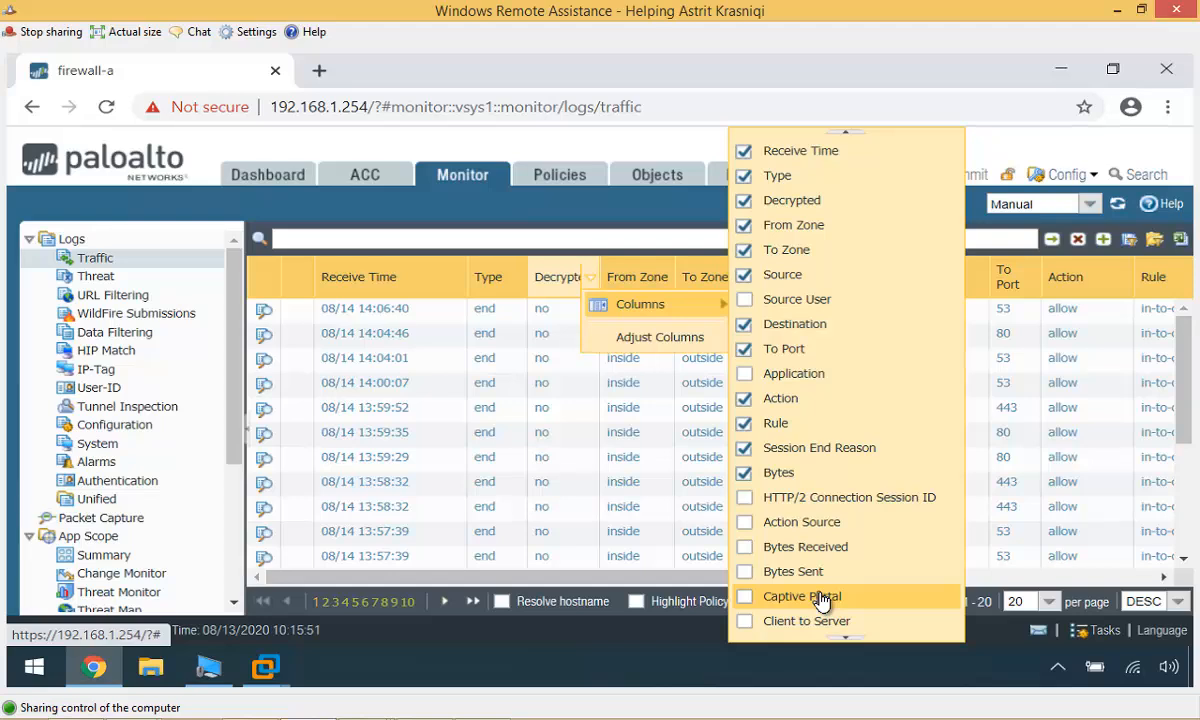
{"action": "left_click", "coordinate": [744, 200]}
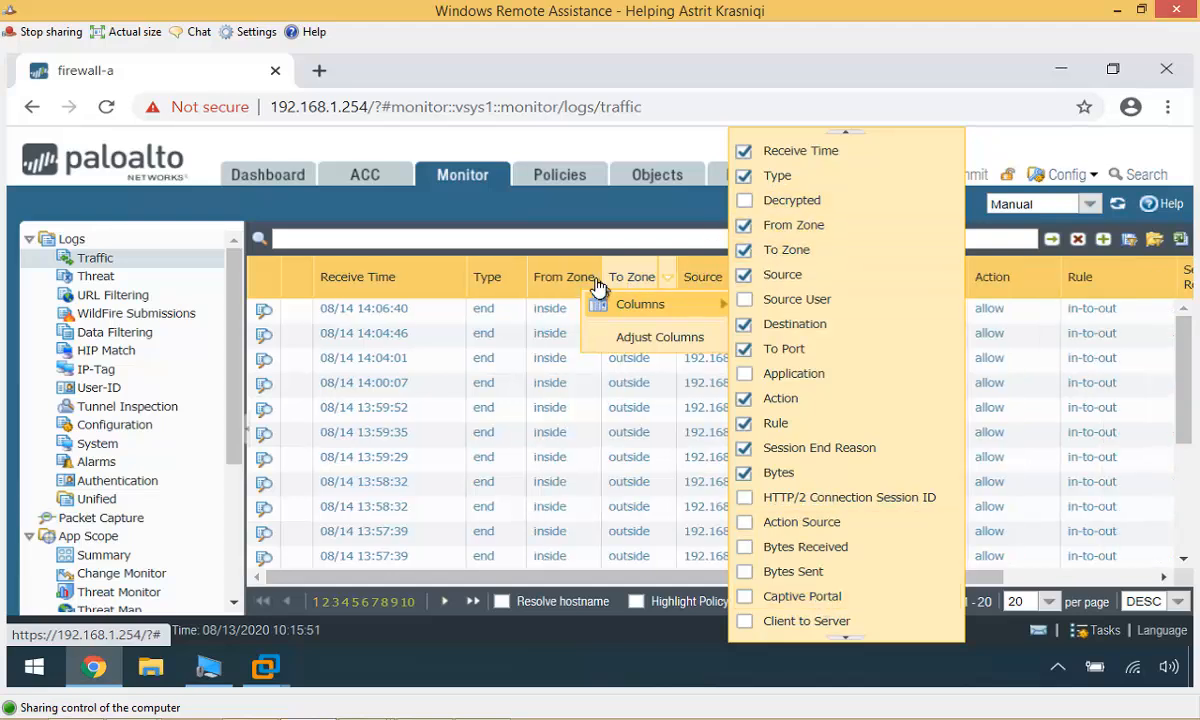
{"action": "left_click", "coordinate": [309, 242]}
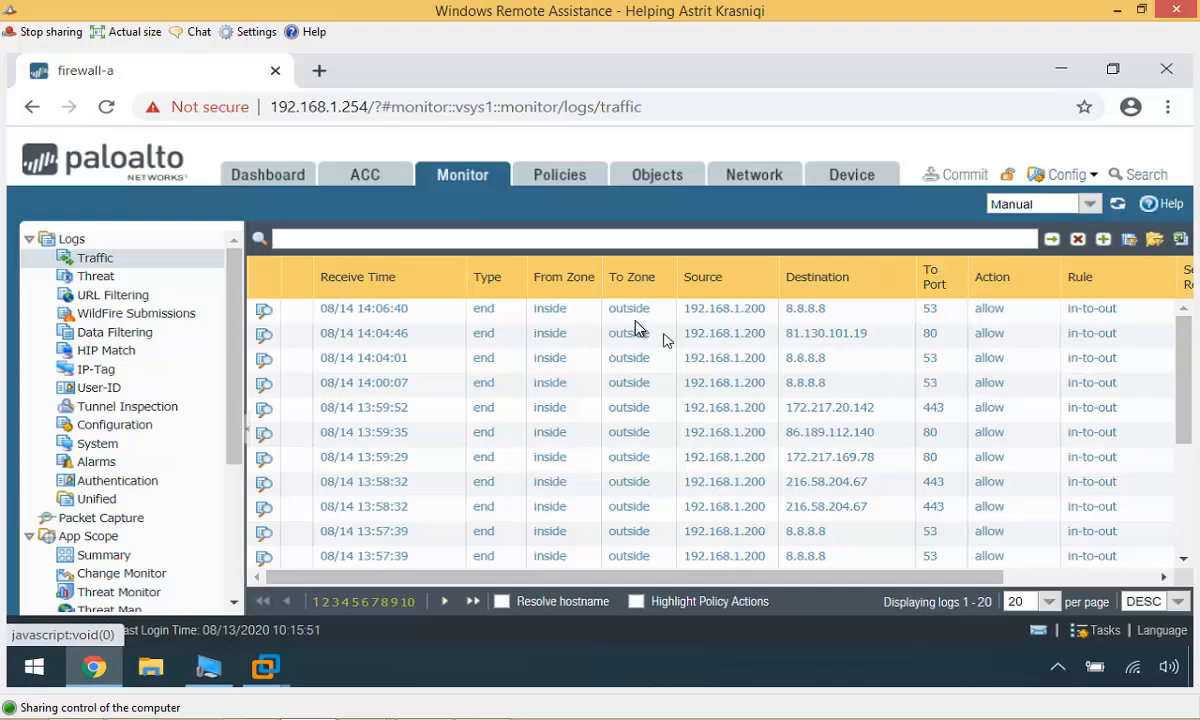
Show the Decrypted column in the traffic log again
{"action": "left_click", "coordinate": [517, 280]}
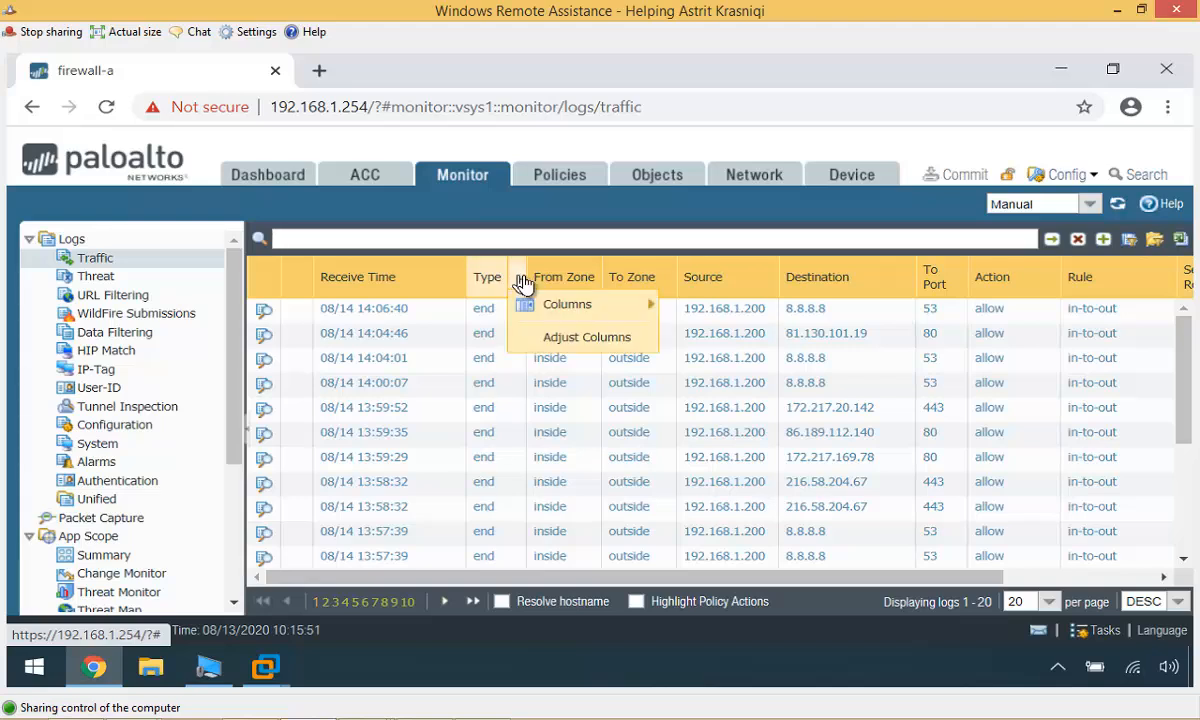
{"action": "mouse_move", "coordinate": [592, 318]}
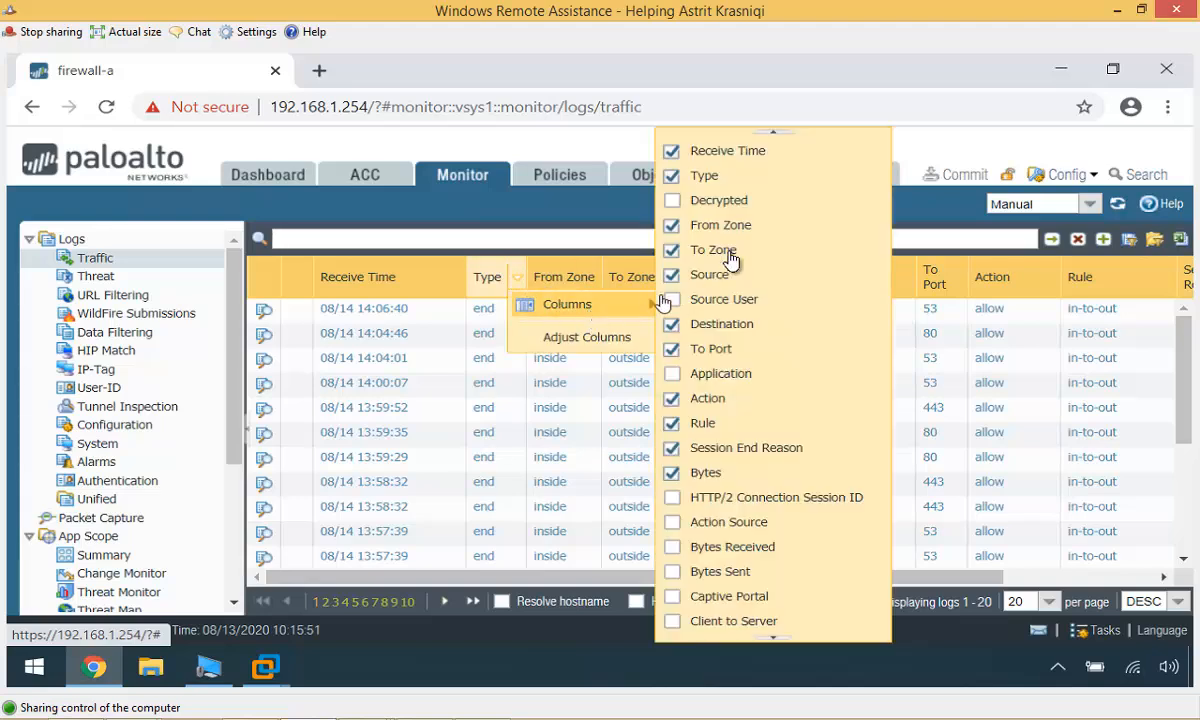
{"action": "left_click", "coordinate": [697, 205]}
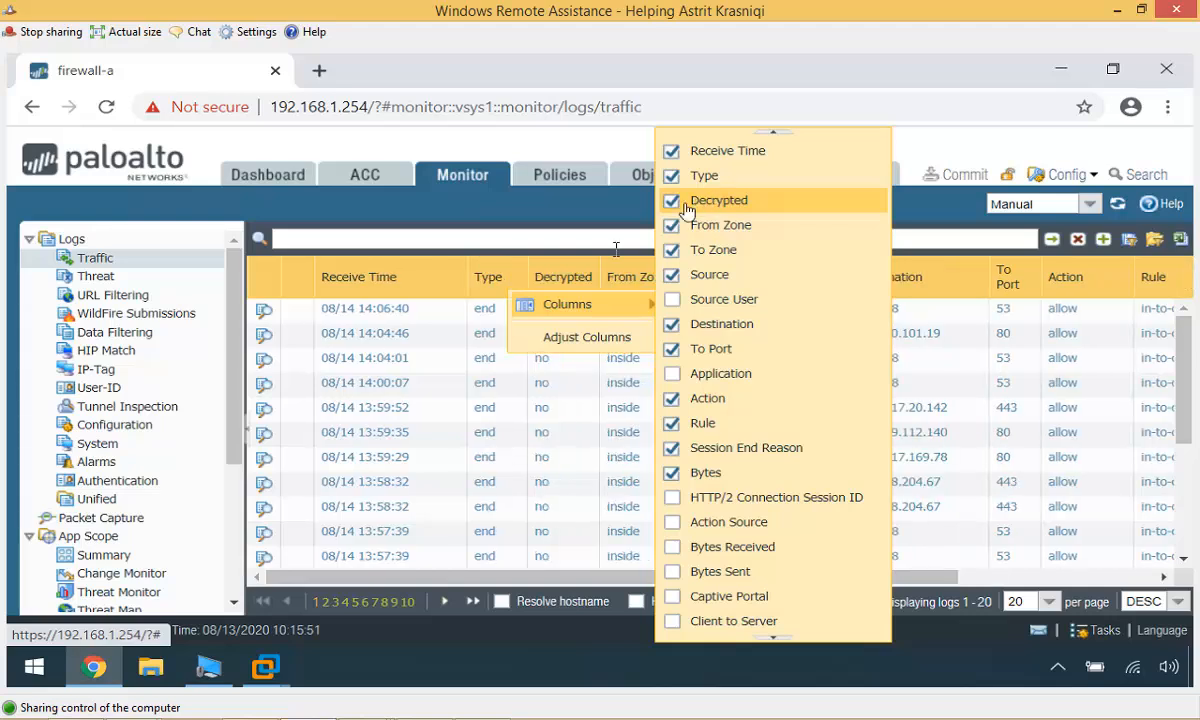
{"action": "left_click", "coordinate": [505, 256]}
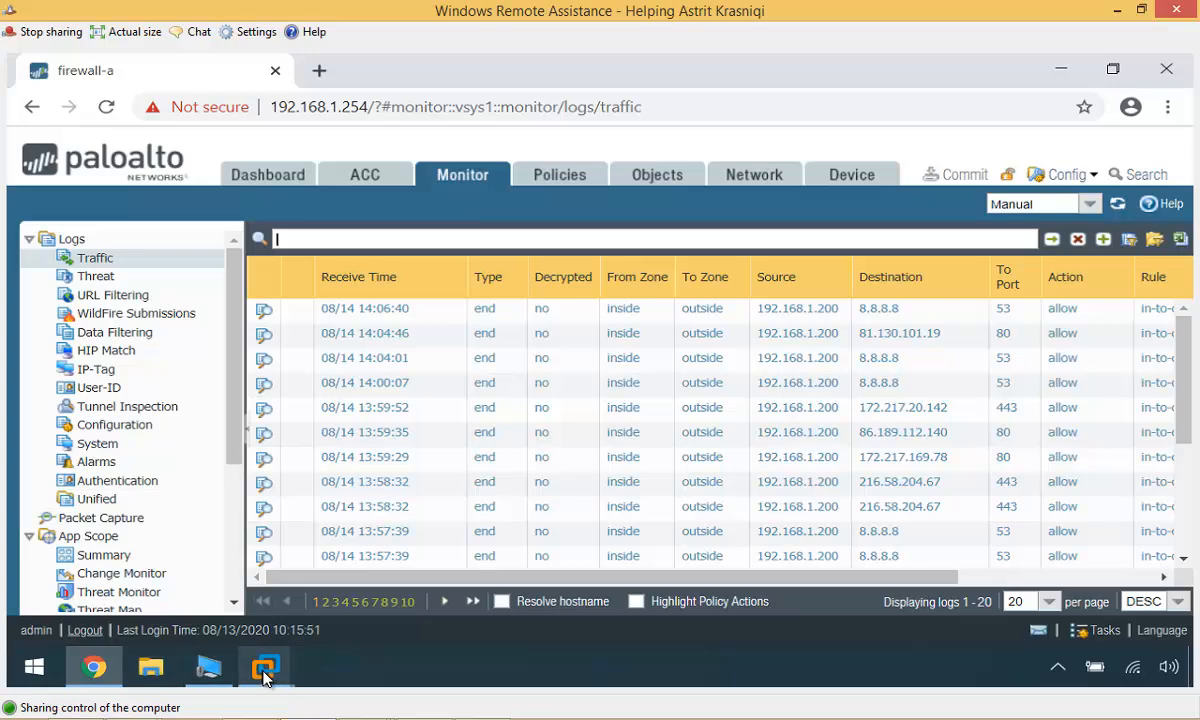
Switch to the PC-A virtual machine in VMware Workstation
{"action": "mouse_move", "coordinate": [262, 667]}
{"action": "left_click", "coordinate": [102, 572]}
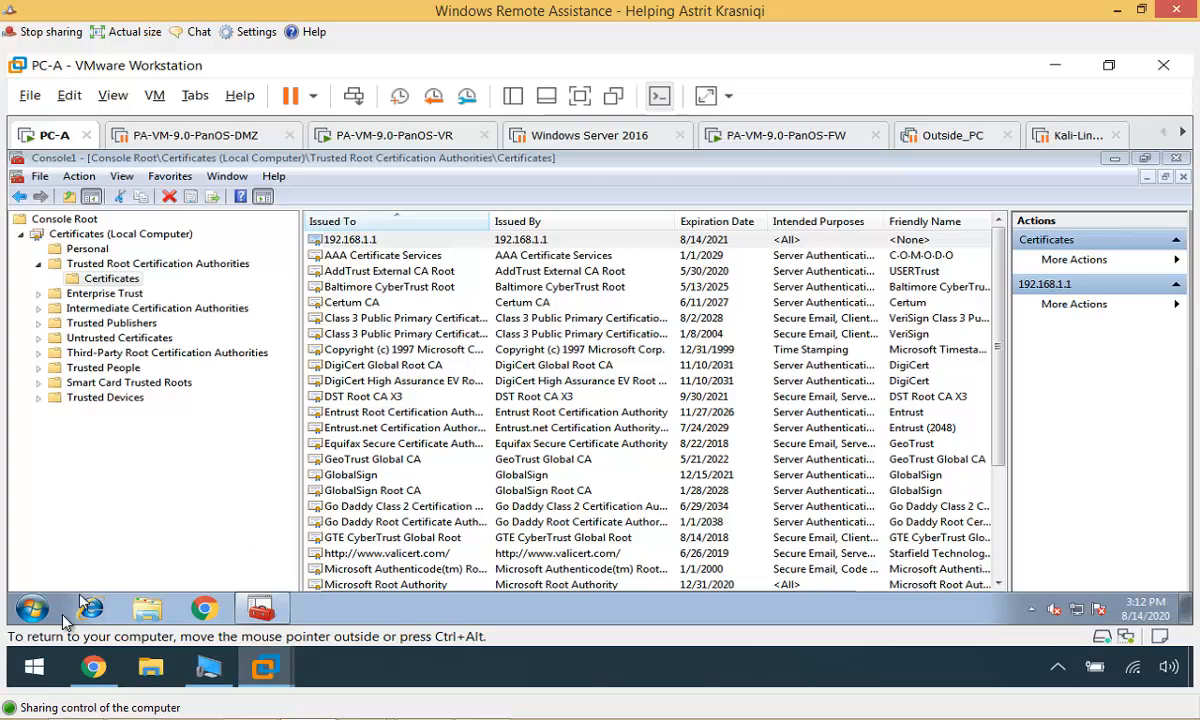
{"action": "left_click", "coordinate": [203, 609]}
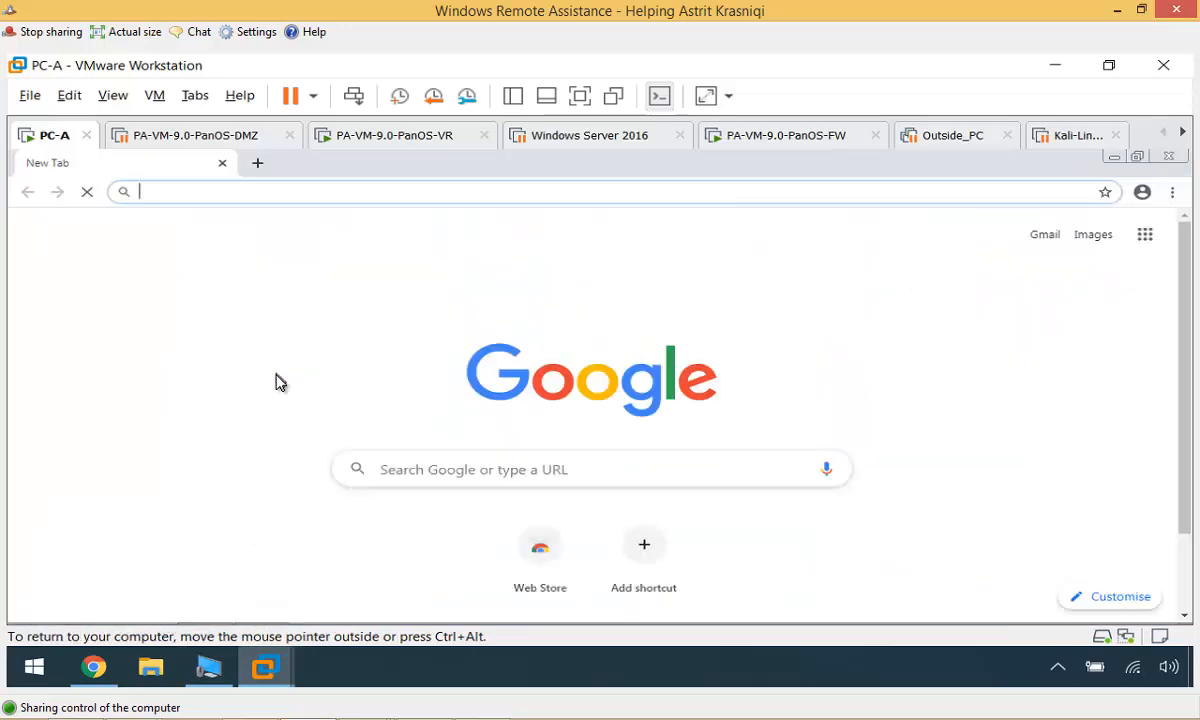
{"action": "type", "text": "https:"}
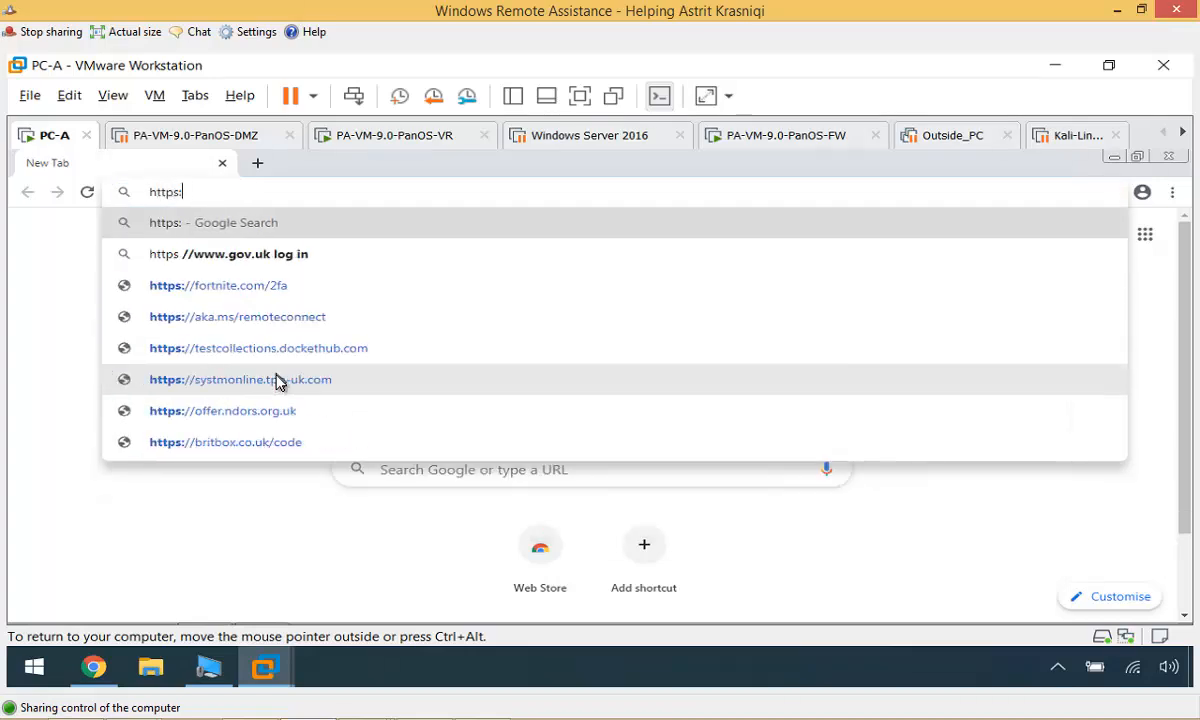
{"action": "type", "text": "//2"}
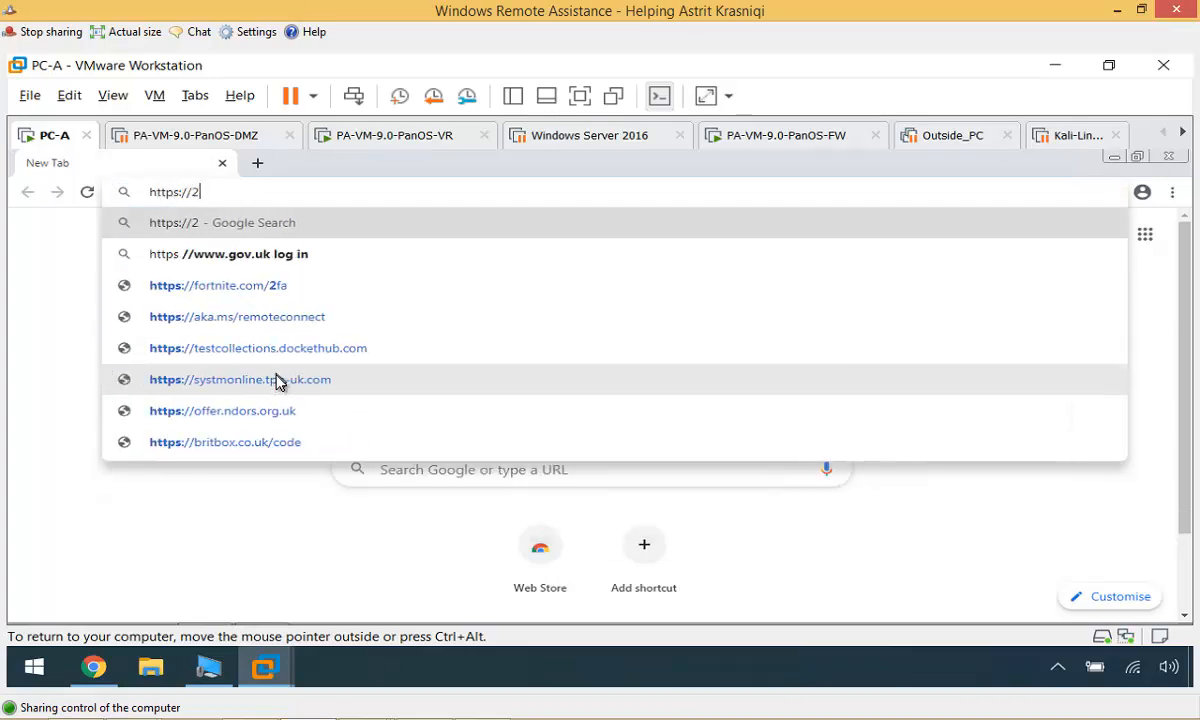
{"action": "type", "text": "016.eic"}
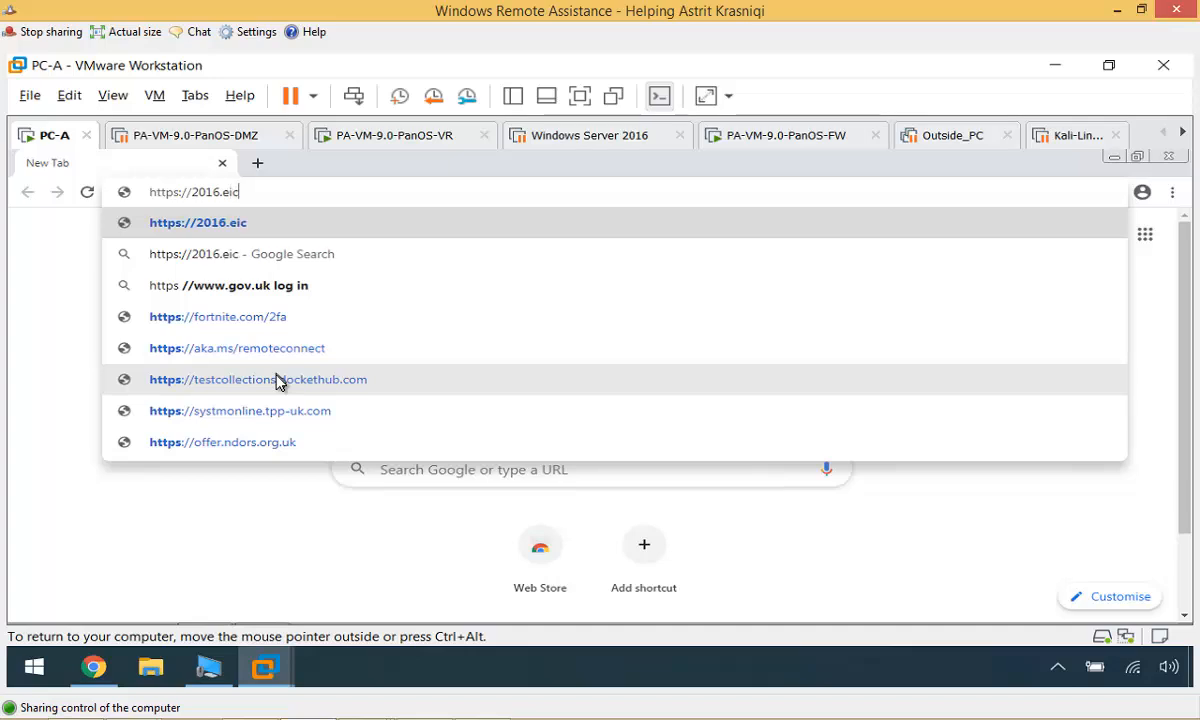
{"action": "type", "text": "ar.or"}
{"action": "key", "text": "BackSpace"}
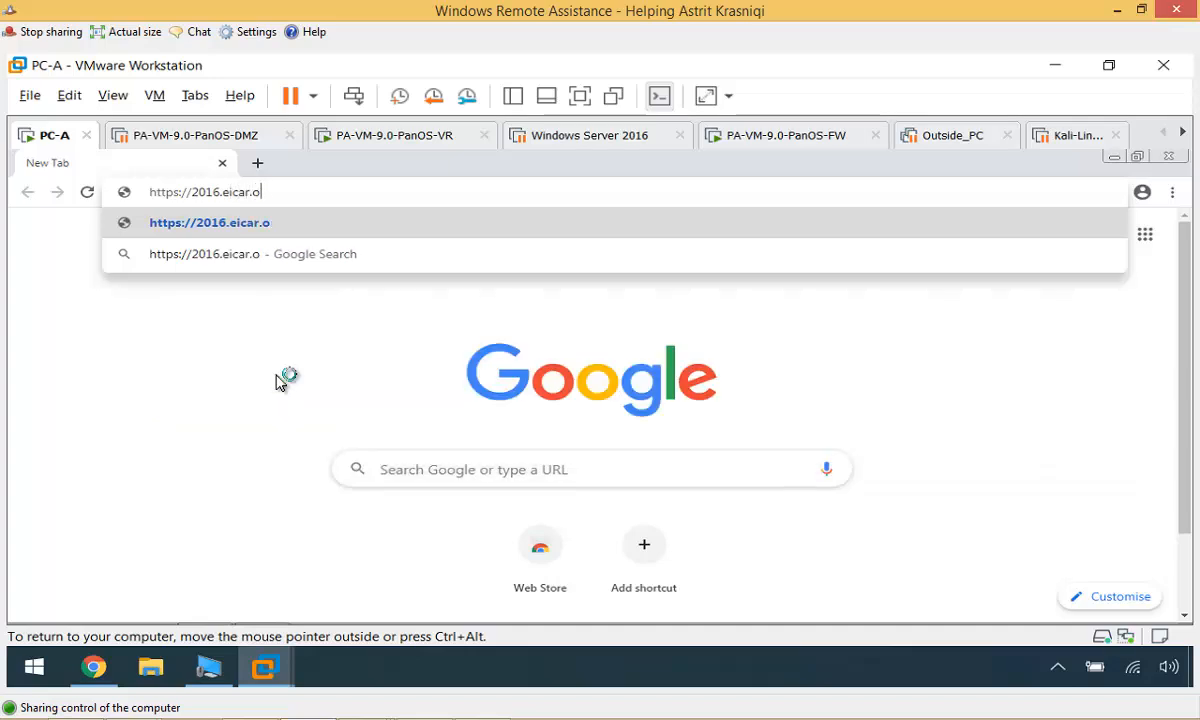
{"action": "type", "text": "rg"}
{"action": "key", "text": "Return"}
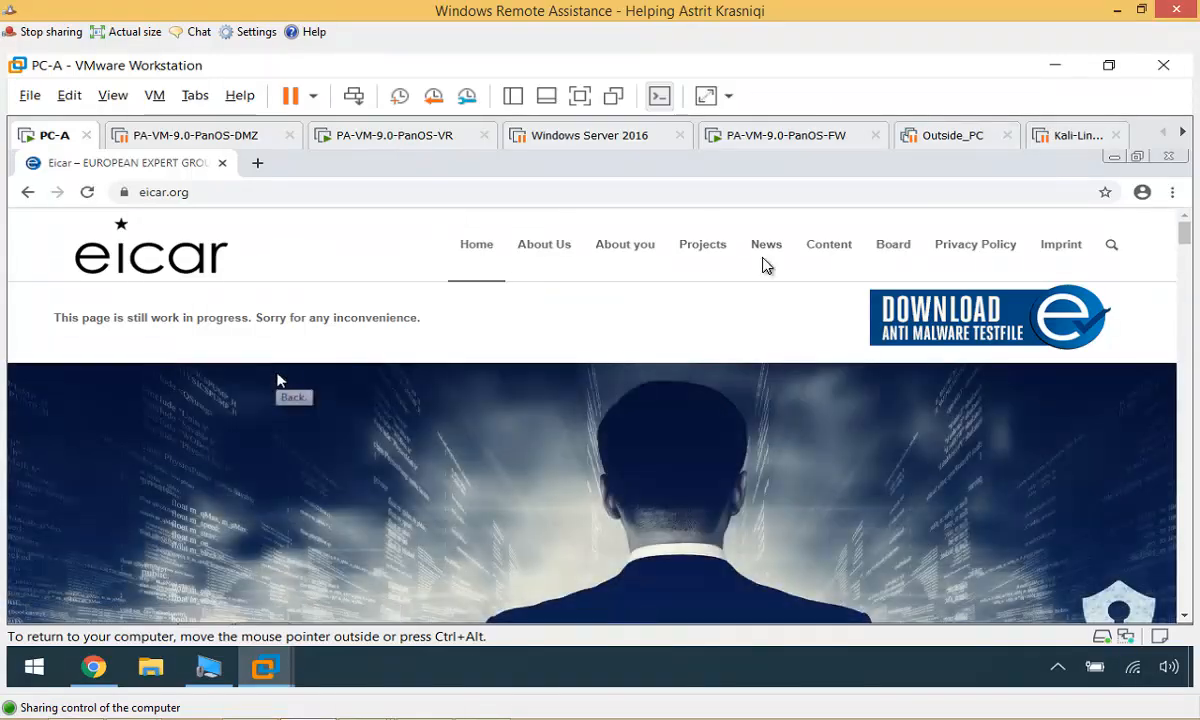
Open the anti-malware testfile download page and try to download eicar.com from the SSL-enabled HTTPS area
{"action": "left_click", "coordinate": [944, 344]}
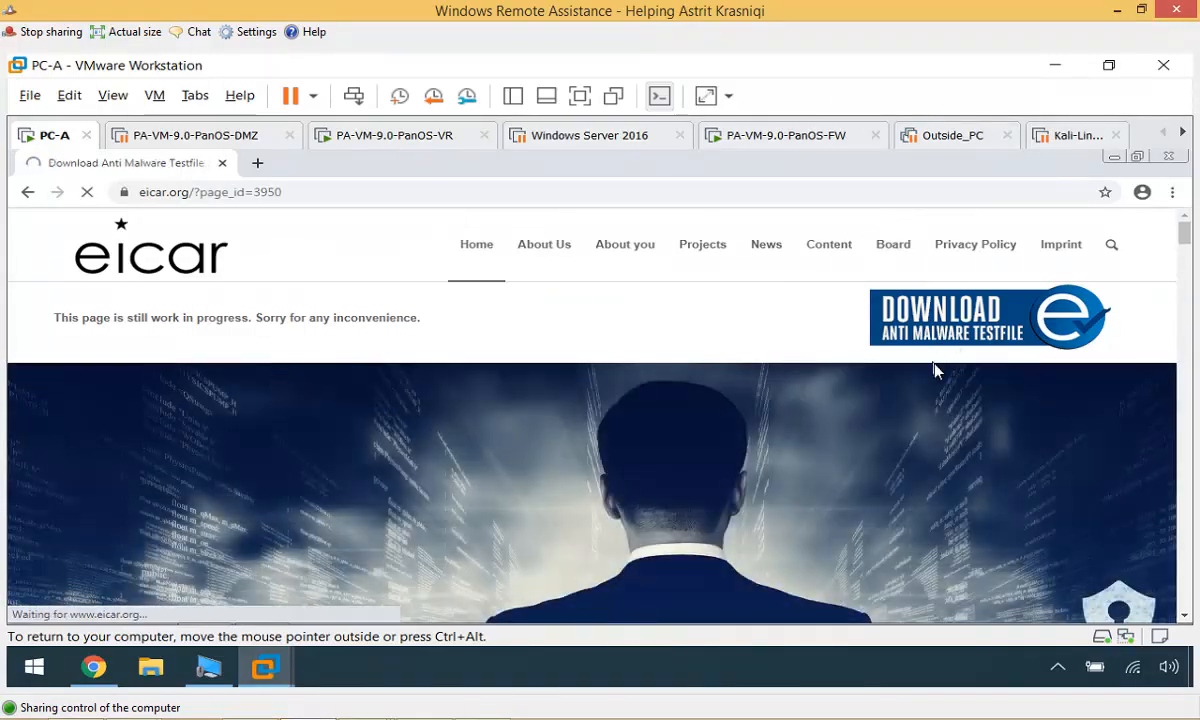
{"action": "scroll", "coordinate": [912, 378], "scroll_direction": "down", "scroll_amount": 7}
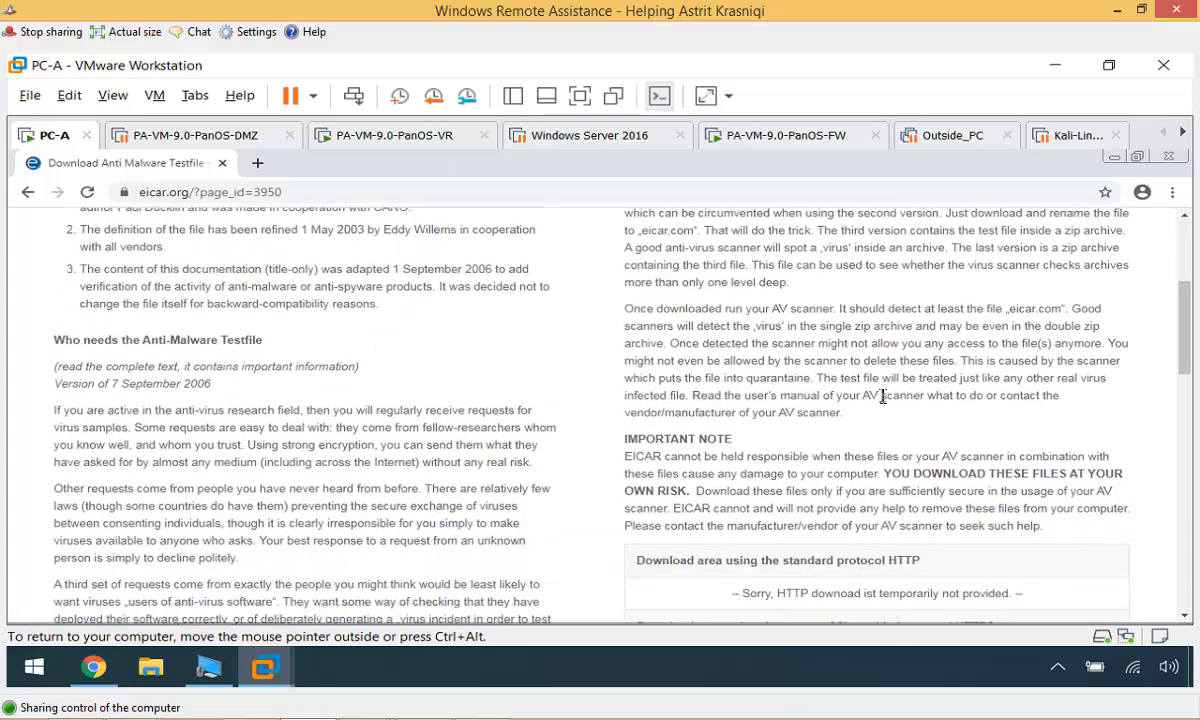
{"action": "left_click_drag", "start_coordinate": [743, 366], "coordinate": [971, 384]}
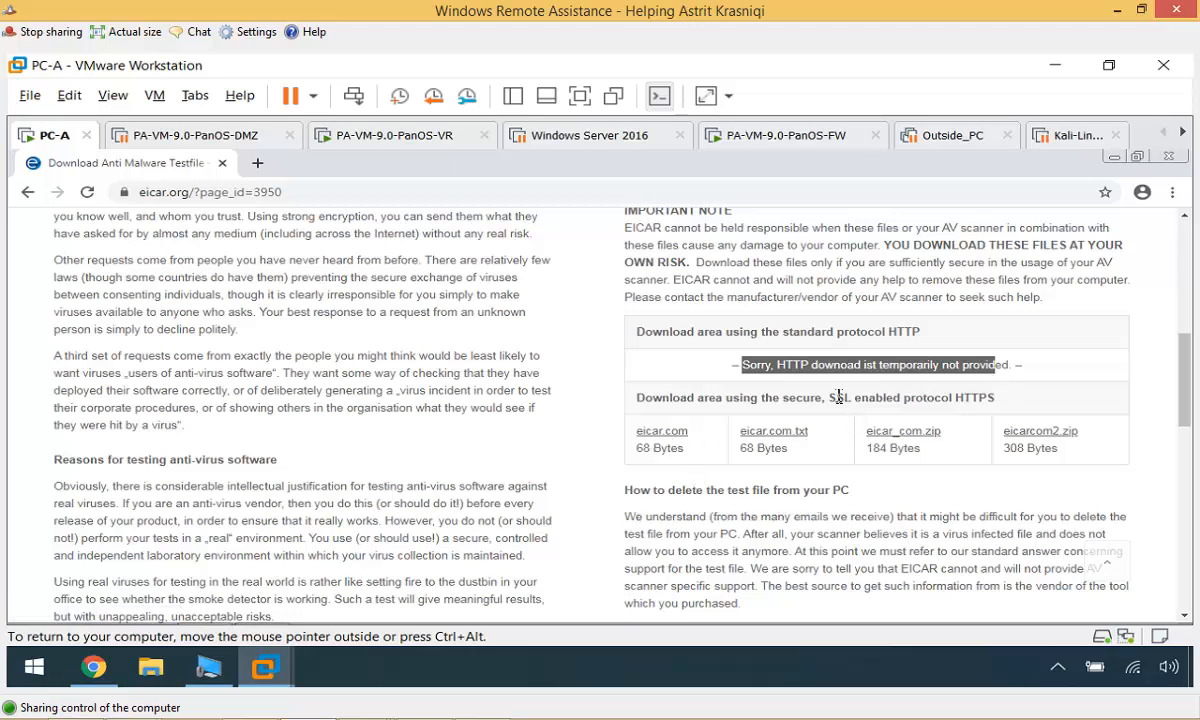
{"action": "left_click_drag", "start_coordinate": [839, 397], "coordinate": [901, 397]}
{"action": "left_click", "coordinate": [672, 446]}
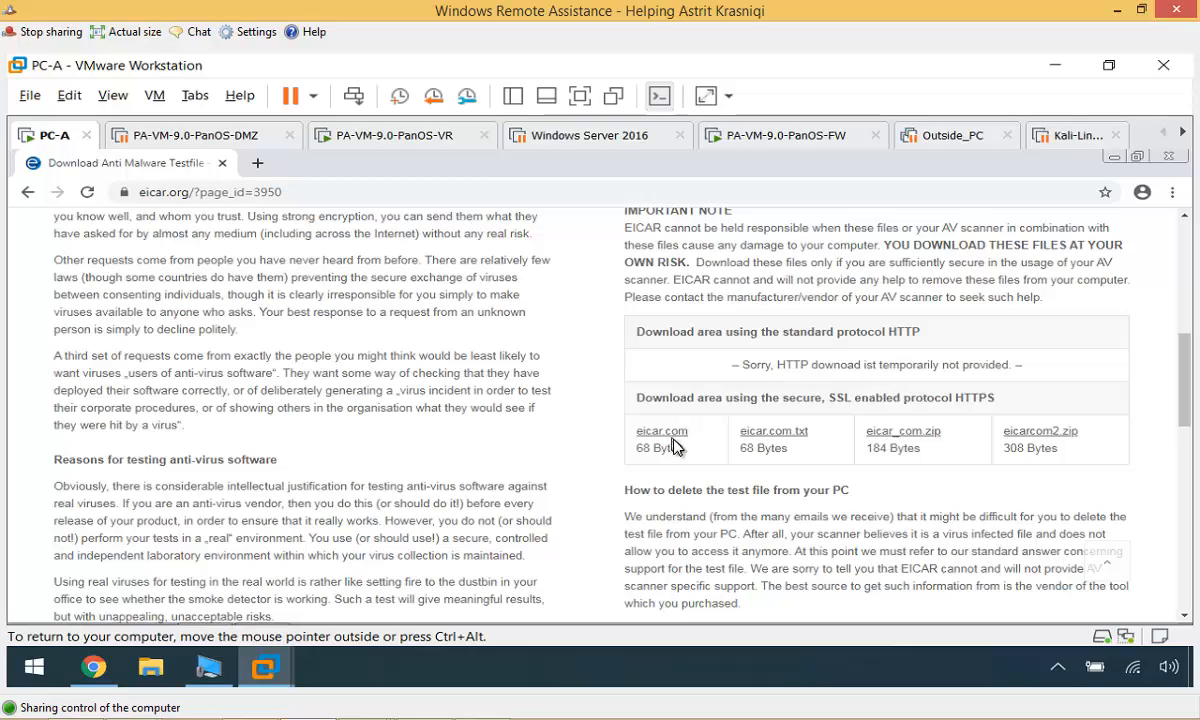
{"action": "left_click", "coordinate": [675, 443]}
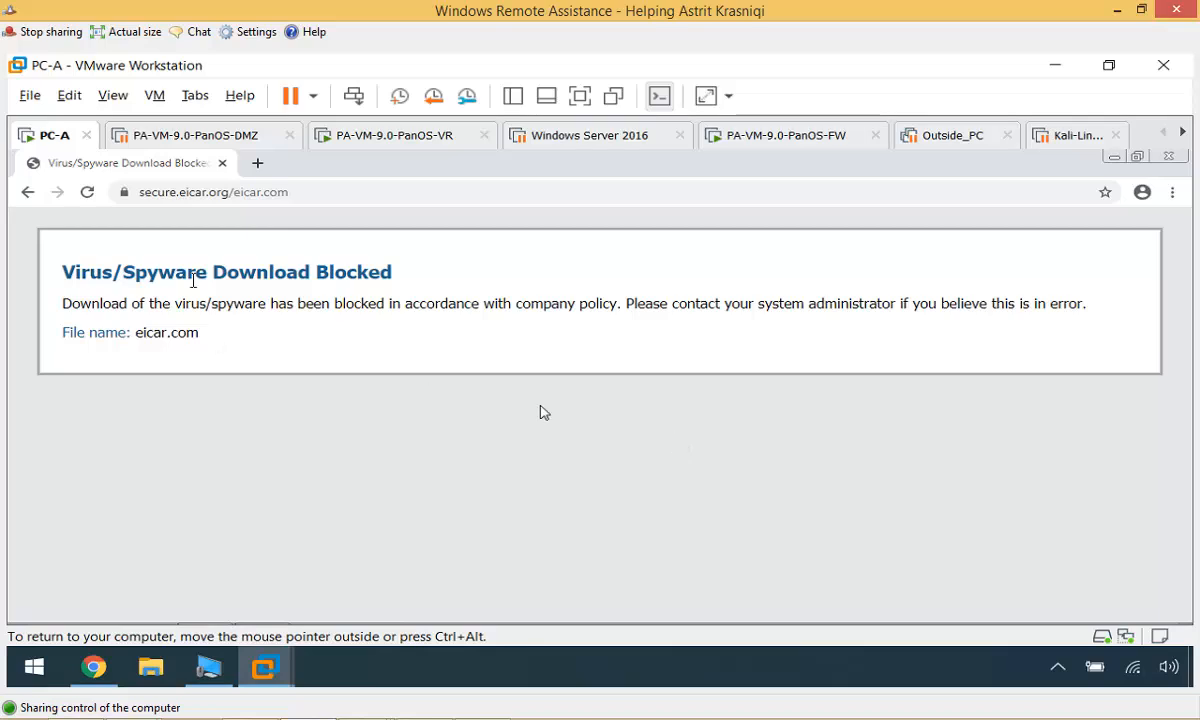
Return to the download page and try the HTTPS downloads of eicar.com.txt and eicar_com.zip
{"action": "left_click", "coordinate": [25, 196]}
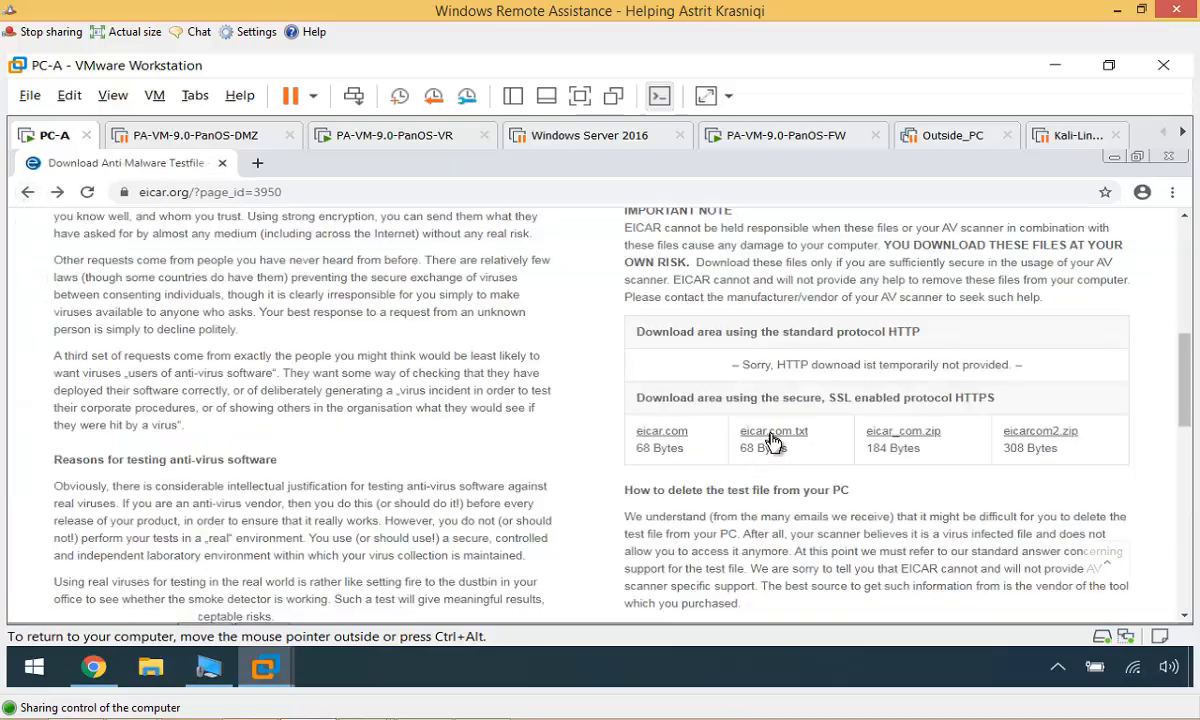
{"action": "left_click", "coordinate": [773, 433]}
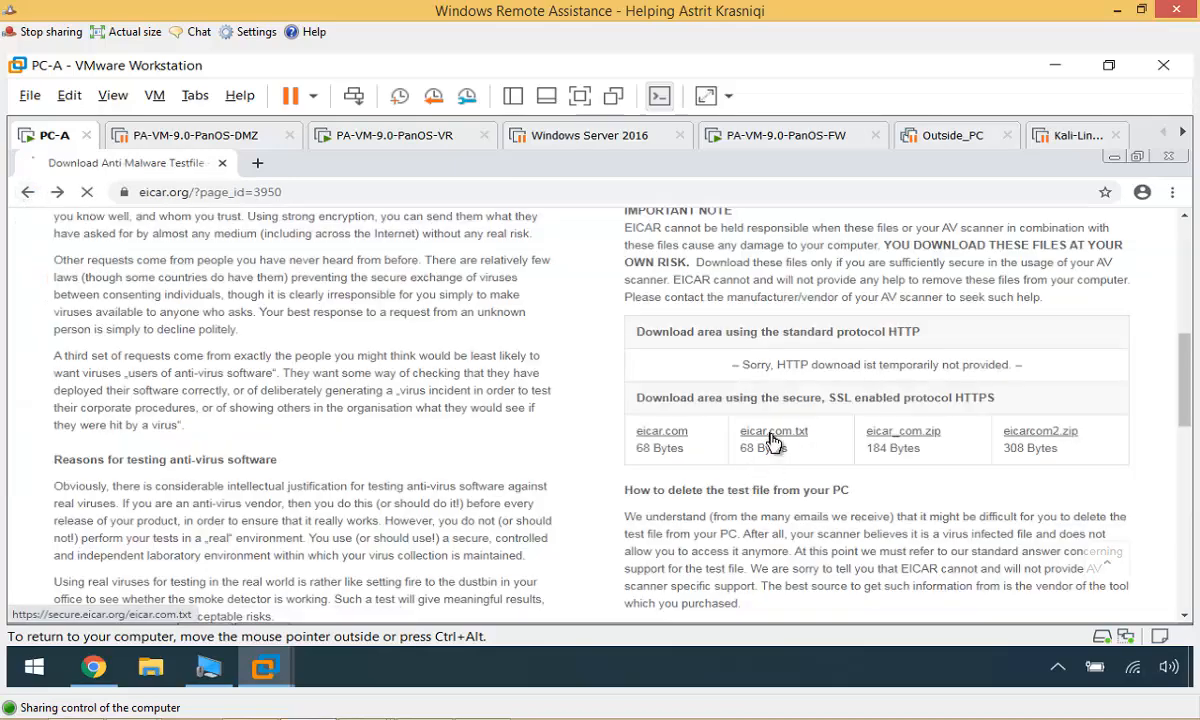
{"action": "left_click", "coordinate": [28, 196]}
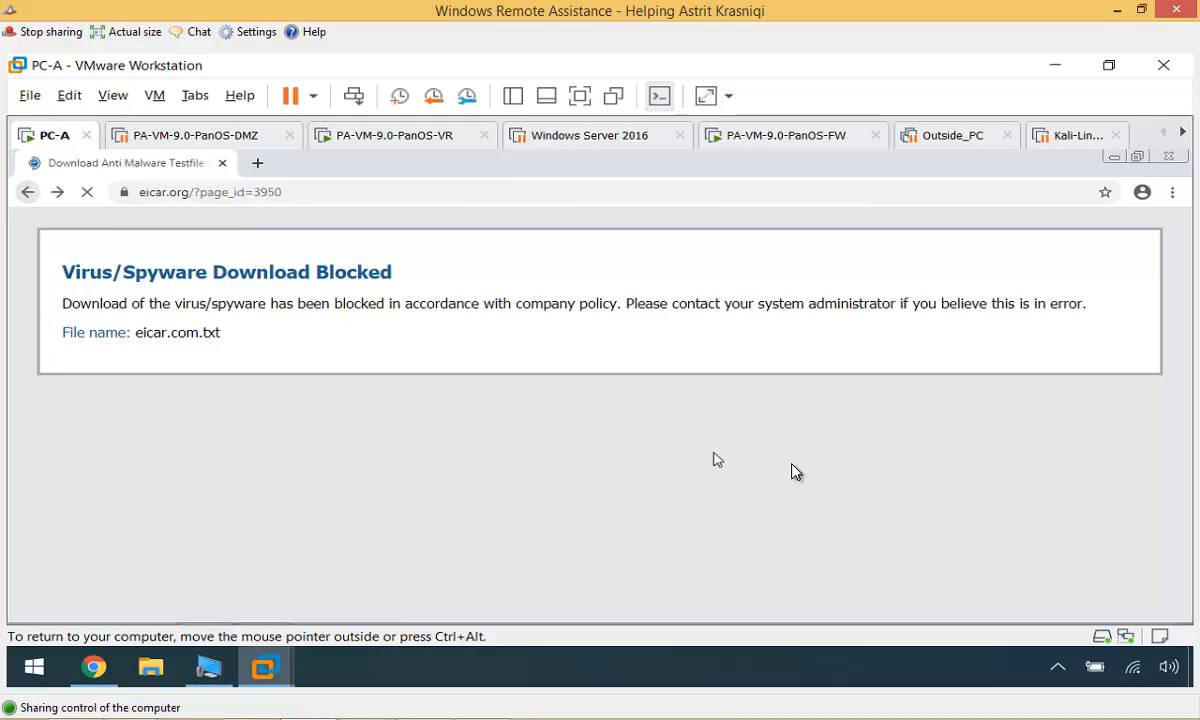
{"action": "left_click", "coordinate": [830, 442]}
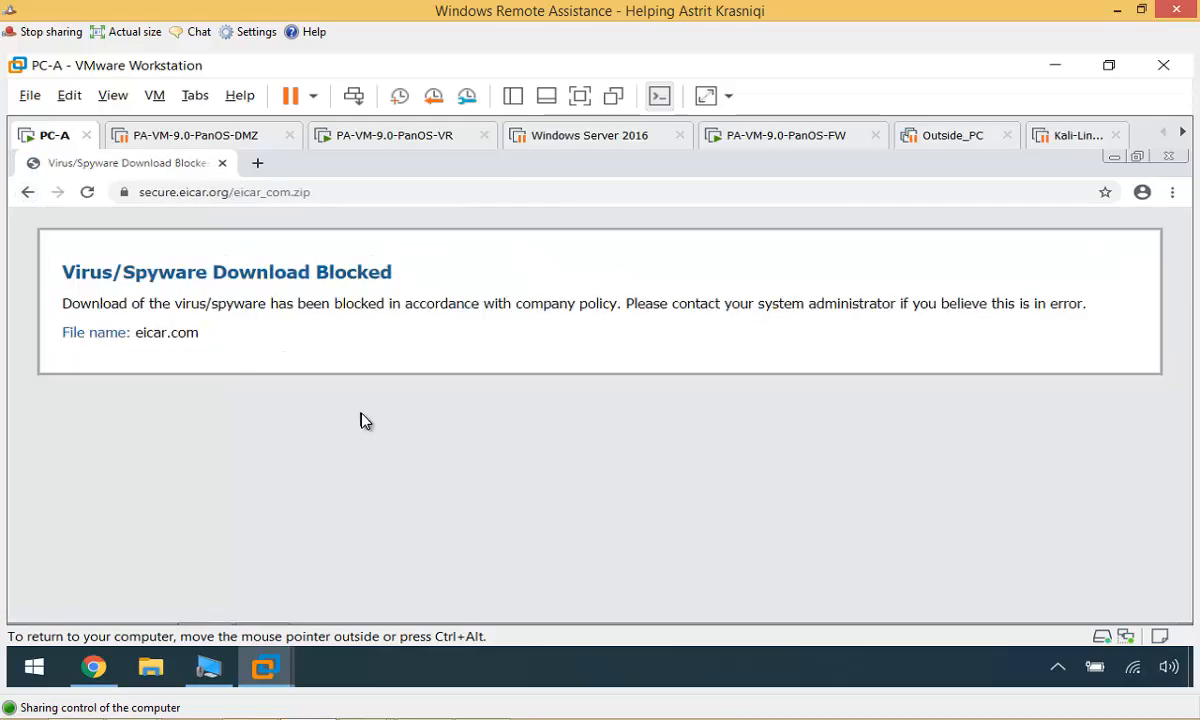
Switch to the firewall's web interface in Chrome, refresh the traffic log to check session decryption, and open the threat log
{"action": "left_click", "coordinate": [93, 666]}
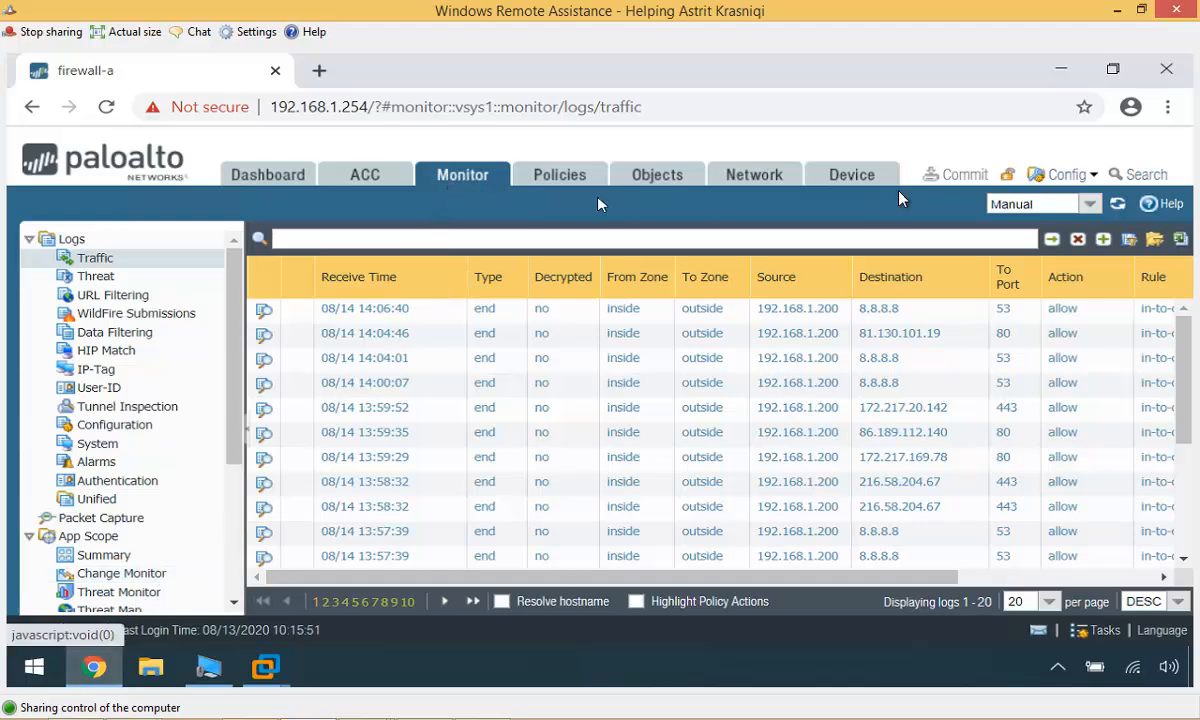
{"action": "left_click", "coordinate": [1117, 203]}
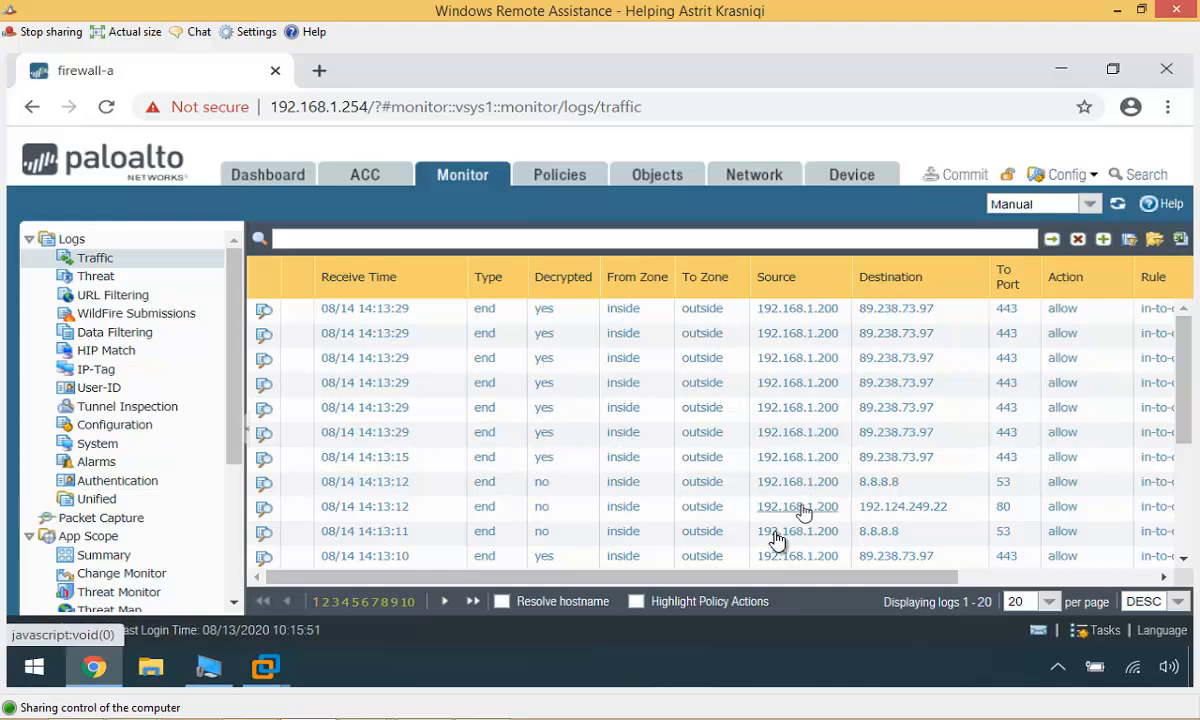
{"action": "left_click", "coordinate": [99, 284]}
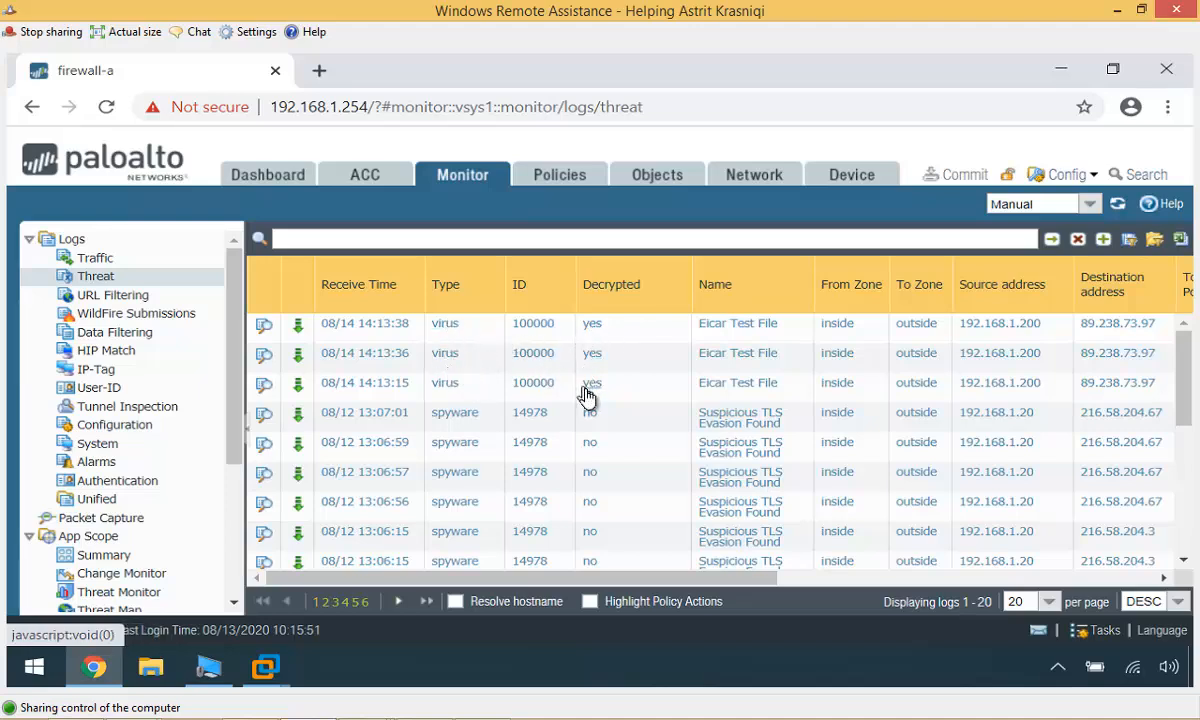
Examine the newest Eicar Test File entry's details and flags in the maximized detailed log view, and close it
{"action": "left_click", "coordinate": [264, 330]}
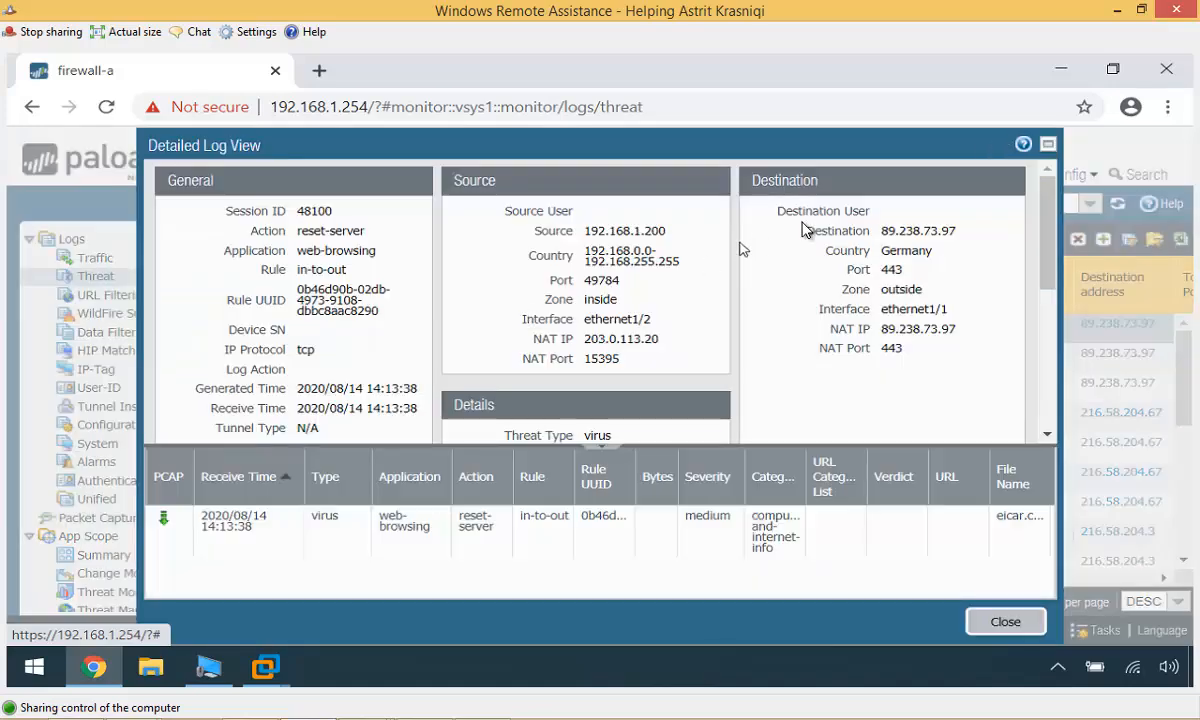
{"action": "left_click", "coordinate": [1048, 144]}
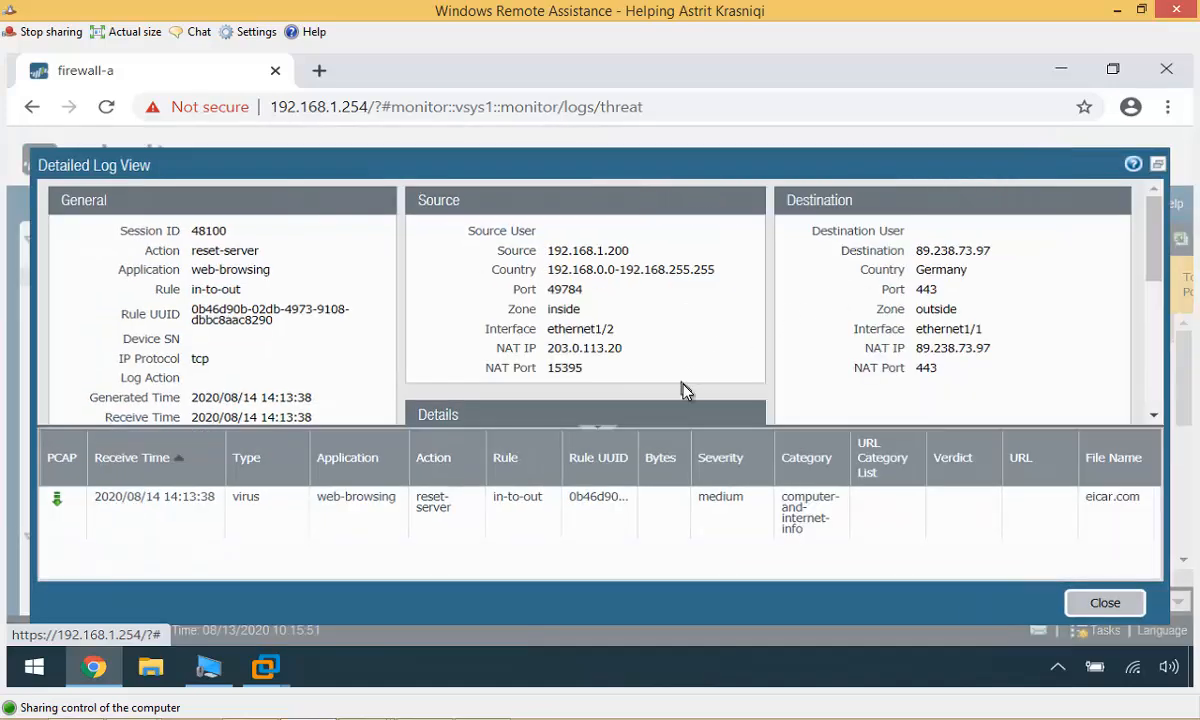
{"action": "scroll", "coordinate": [685, 390], "scroll_direction": "down", "scroll_amount": 6}
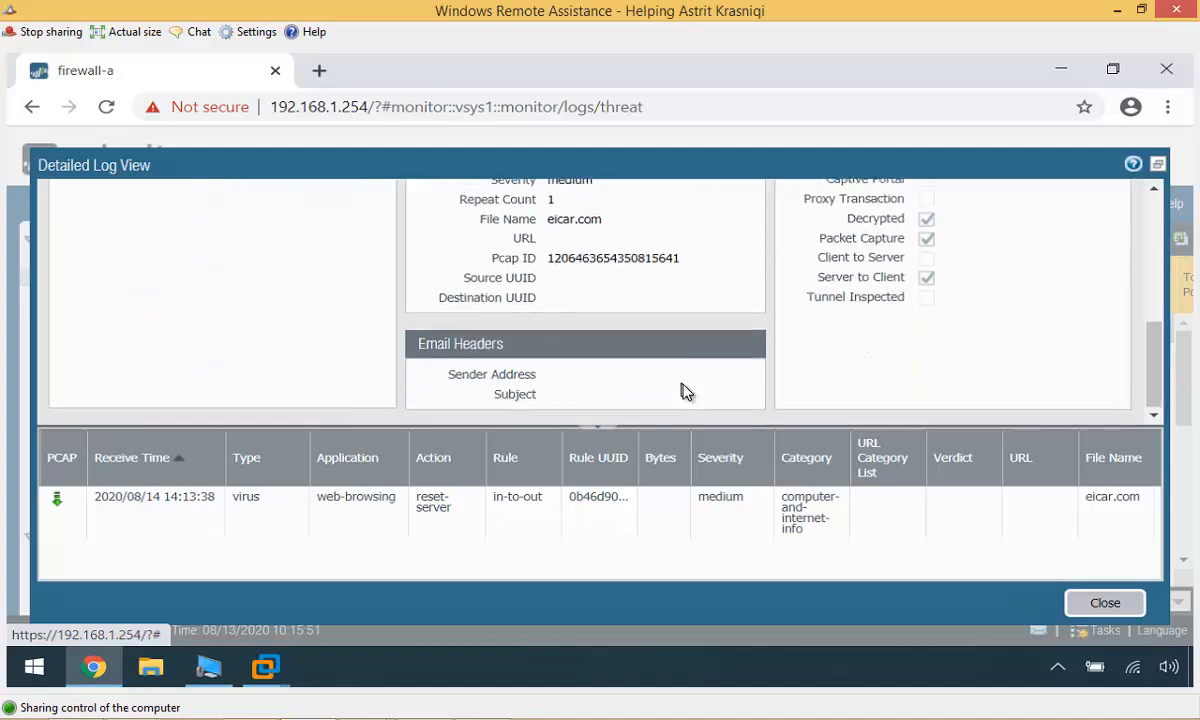
{"action": "scroll", "coordinate": [688, 390], "scroll_direction": "up", "scroll_amount": 2}
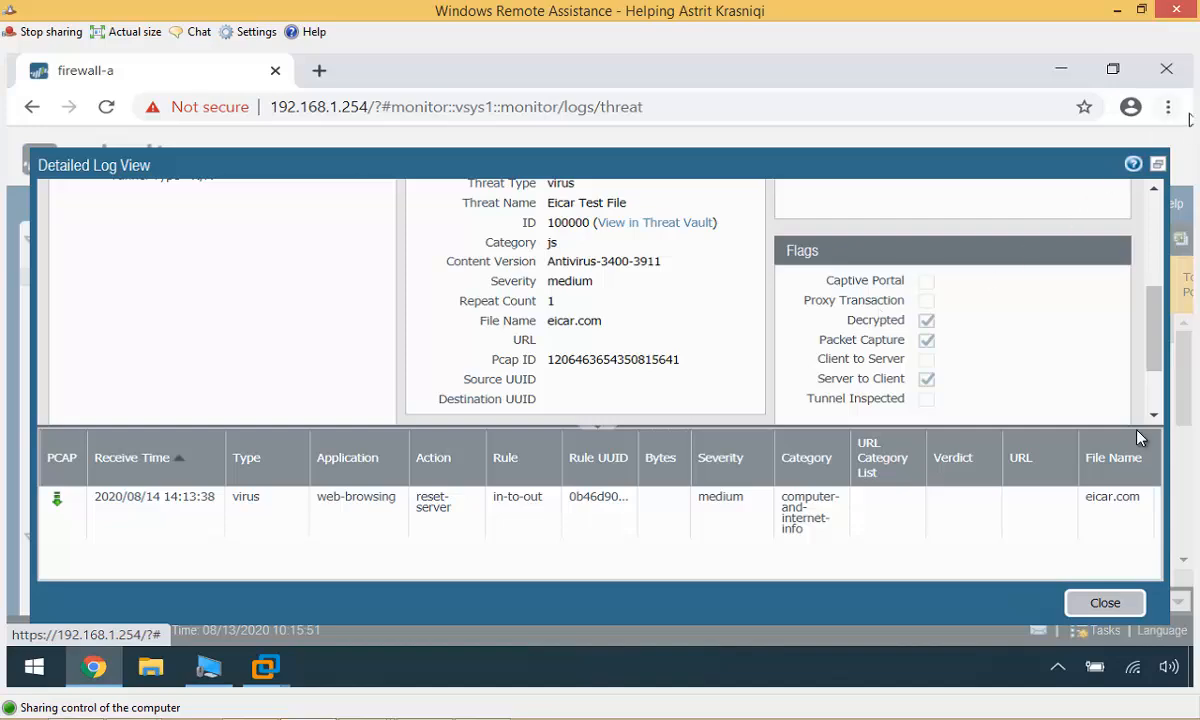
{"action": "left_click", "coordinate": [1106, 601]}
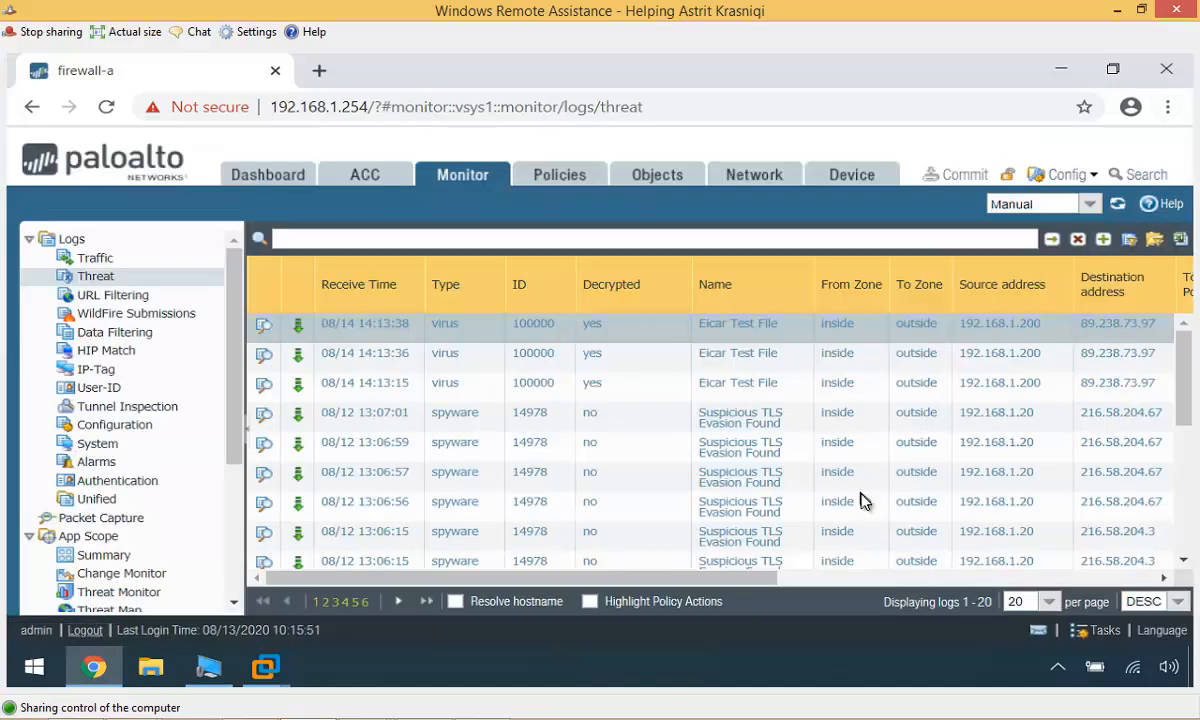